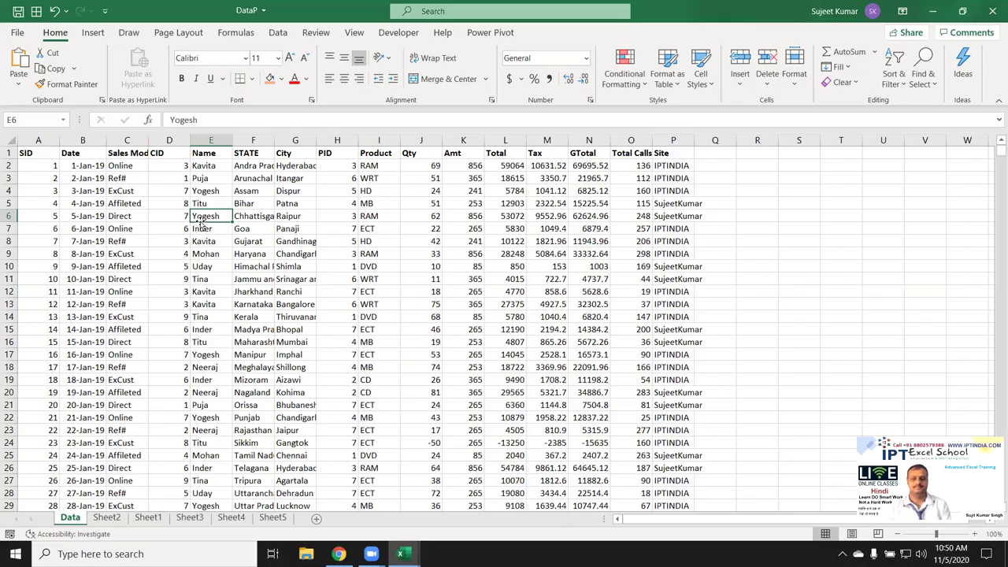
- After trying several cell and range selections, select the whole Qty column J
{"action": "left_click", "coordinate": [209, 163]}
{"action": "left_click_drag", "start_coordinate": [55, 154], "coordinate": [677, 342]}
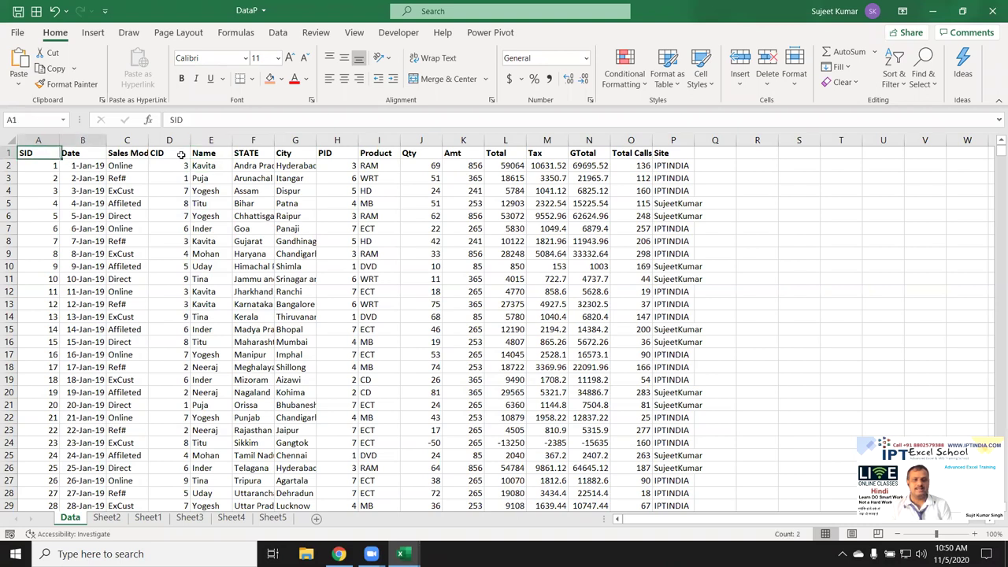
{"action": "left_click", "coordinate": [423, 153]}
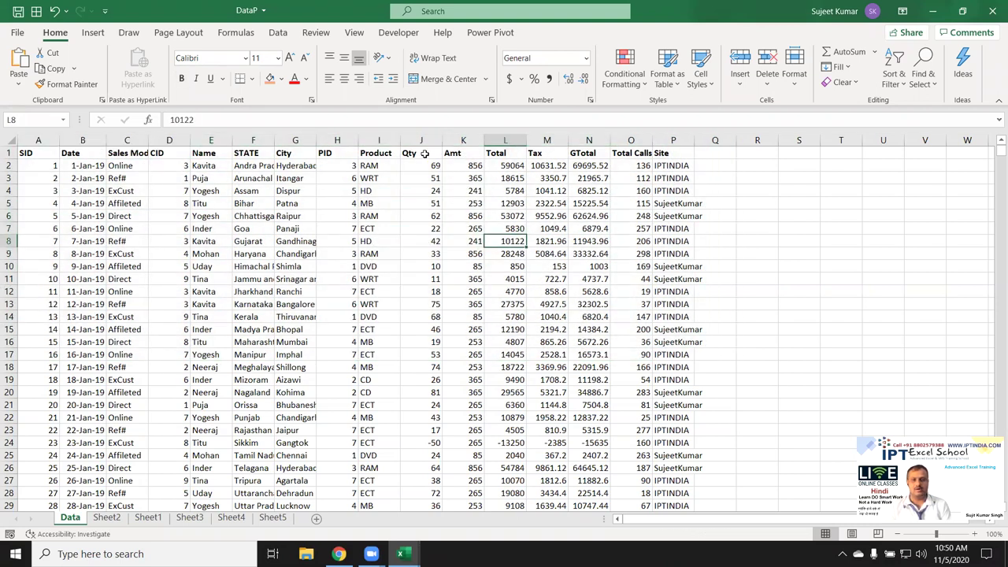
{"action": "left_click", "coordinate": [421, 140]}
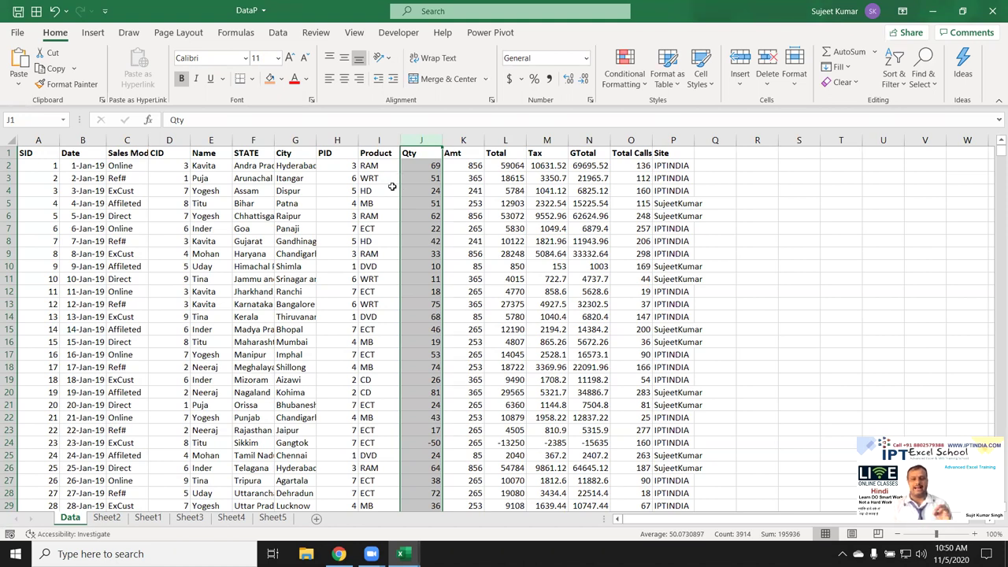
{"action": "left_click", "coordinate": [412, 202]}
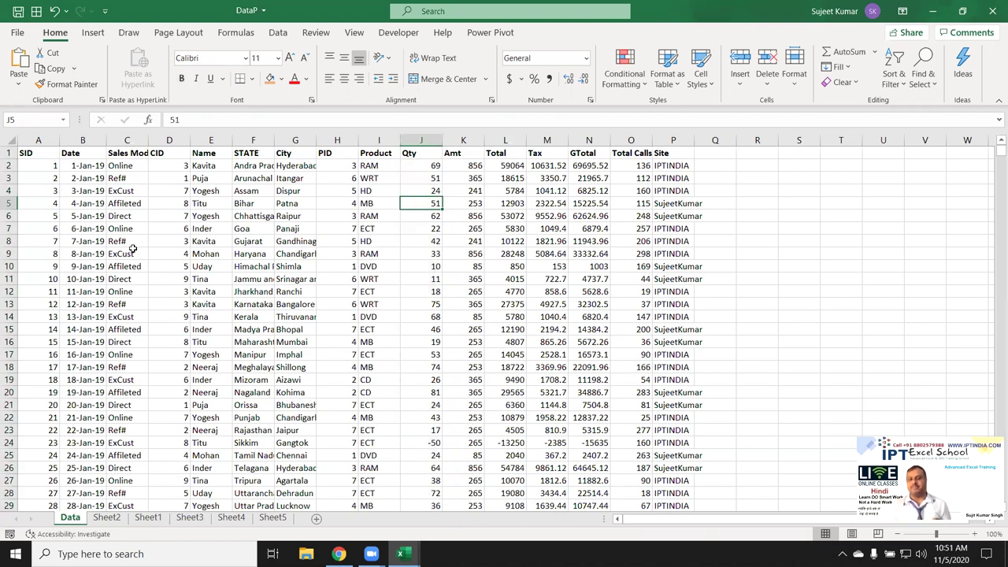
{"action": "mouse_move", "coordinate": [47, 241]}
{"action": "left_mouse_down"}
{"action": "mouse_move", "coordinate": [644, 228]}
{"action": "mouse_move", "coordinate": [674, 242]}
{"action": "left_mouse_up"}
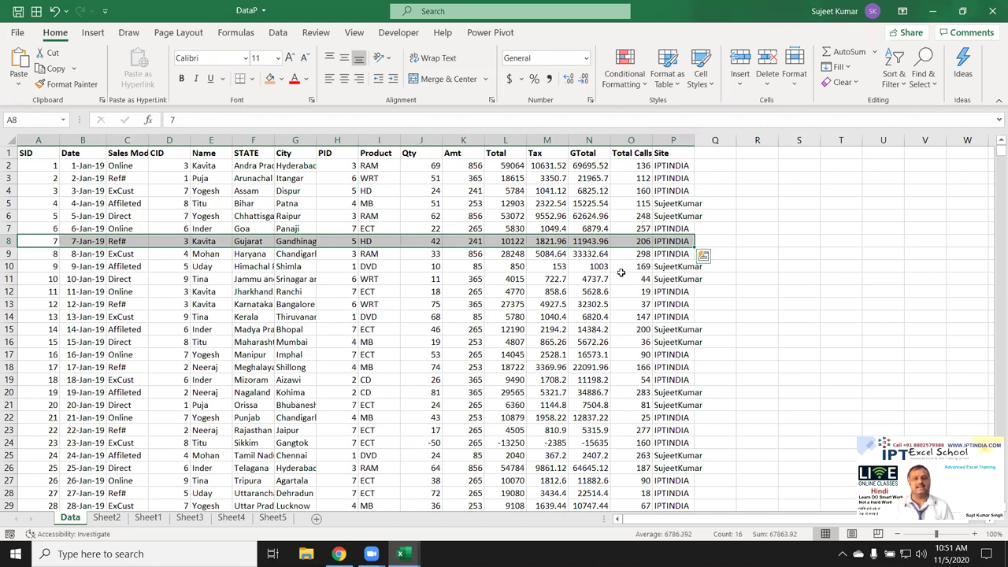
{"action": "left_click", "coordinate": [379, 277]}
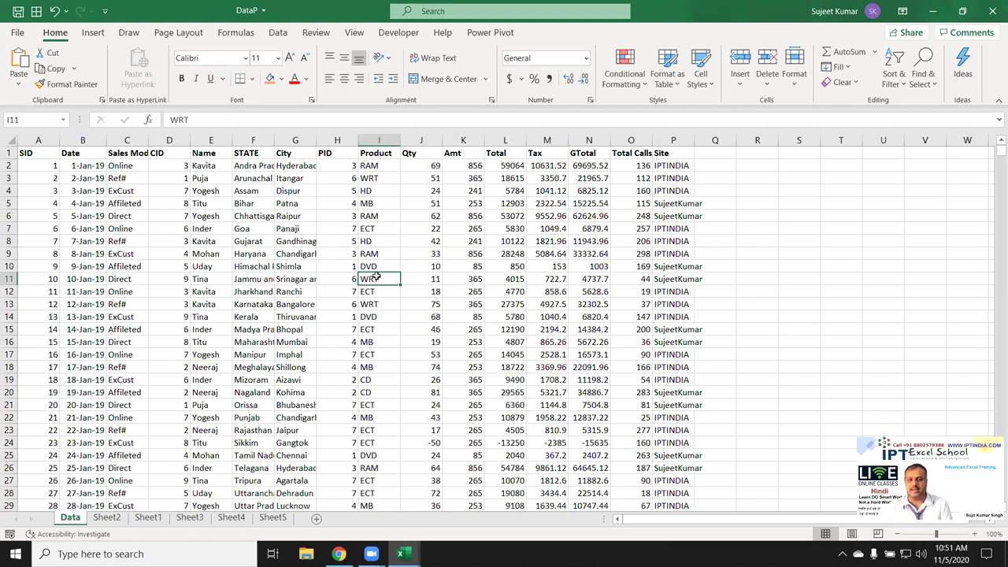
{"action": "key", "text": "Up"}
{"action": "key", "text": "Up"}
{"action": "key", "text": "Up"}
{"action": "key", "text": "Up"}
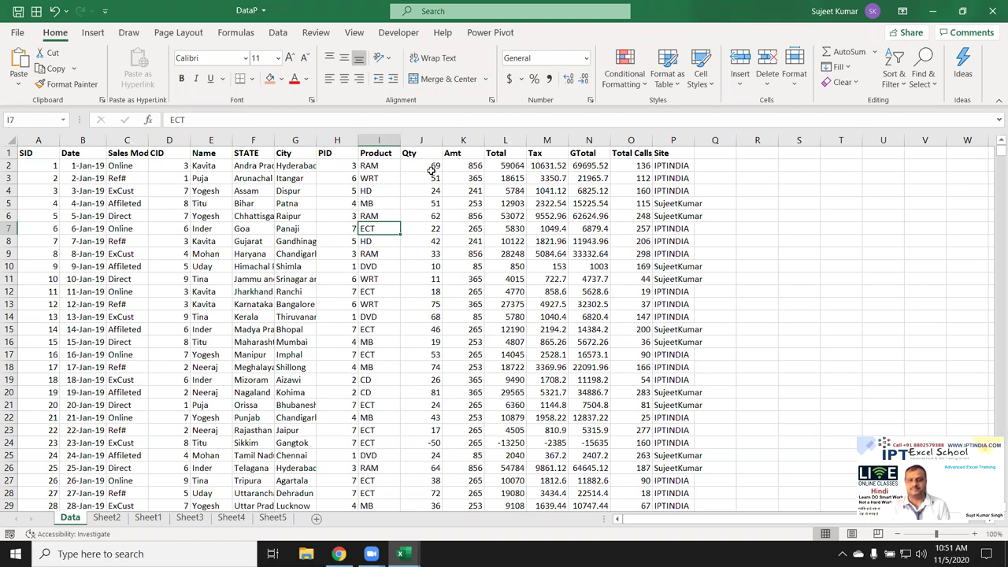
{"action": "left_click", "coordinate": [426, 140]}
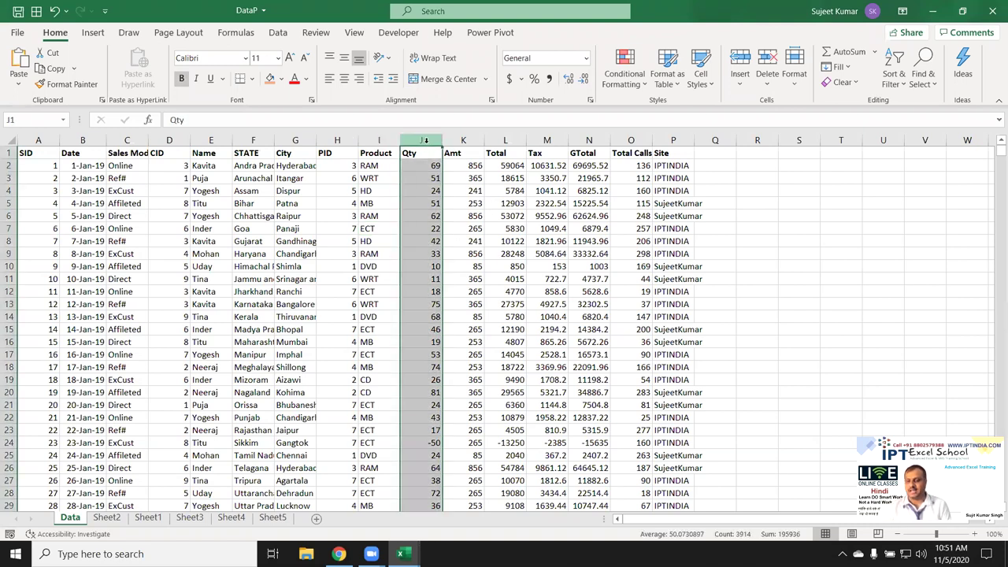
- Start a Greater Than highlight rule on the Qty column with a threshold of 50
{"action": "left_click", "coordinate": [609, 91]}
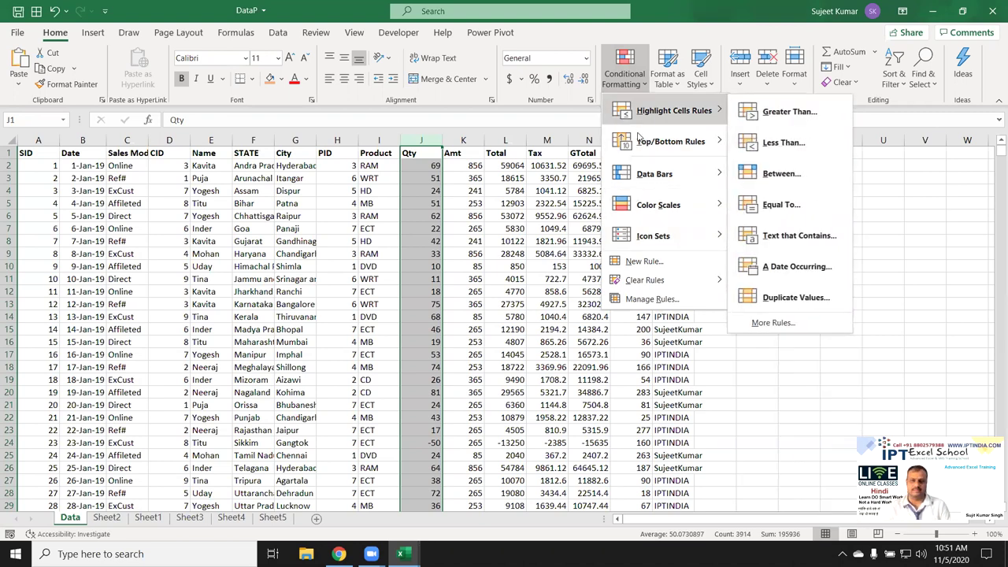
{"action": "mouse_move", "coordinate": [667, 110]}
{"action": "left_click", "coordinate": [784, 113]}
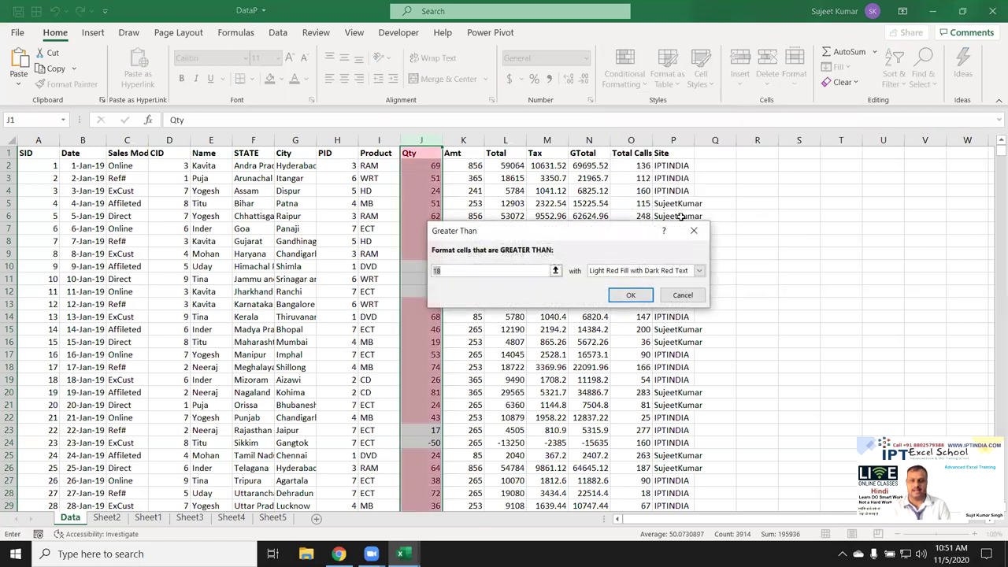
{"action": "type", "text": "50"}
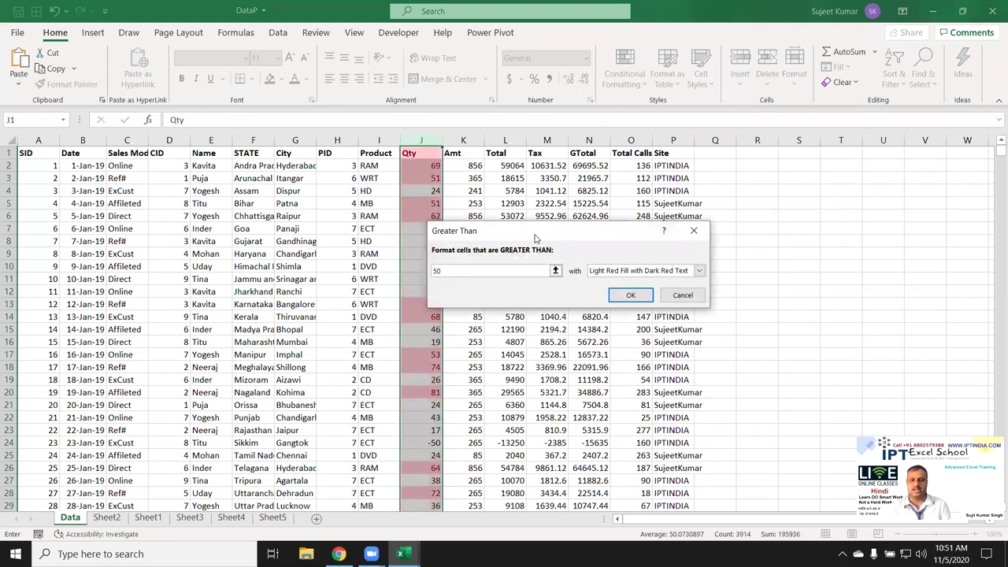
{"action": "left_click_drag", "start_coordinate": [536, 237], "coordinate": [632, 207]}
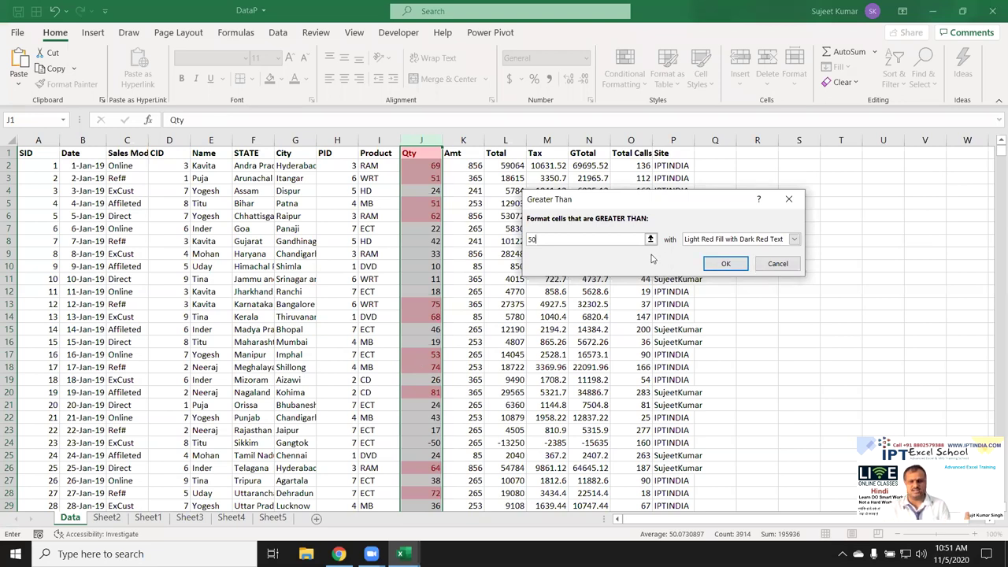
- Preview the yellow, green, light red, red text and red border presets, then choose Custom Format
{"action": "left_click", "coordinate": [701, 243]}
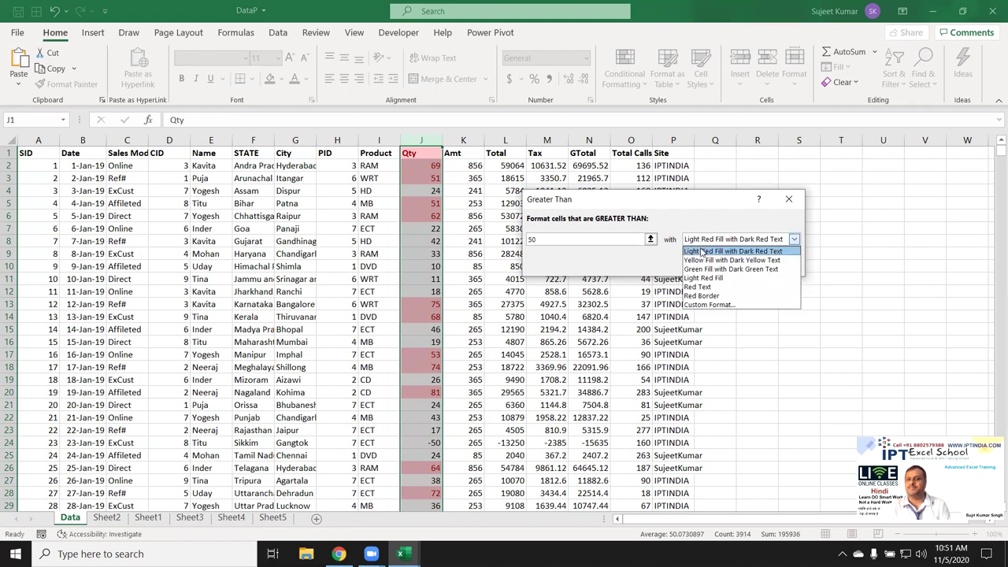
{"action": "left_click", "coordinate": [707, 260]}
{"action": "left_click", "coordinate": [706, 241]}
{"action": "left_click", "coordinate": [701, 268]}
{"action": "left_click", "coordinate": [705, 241]}
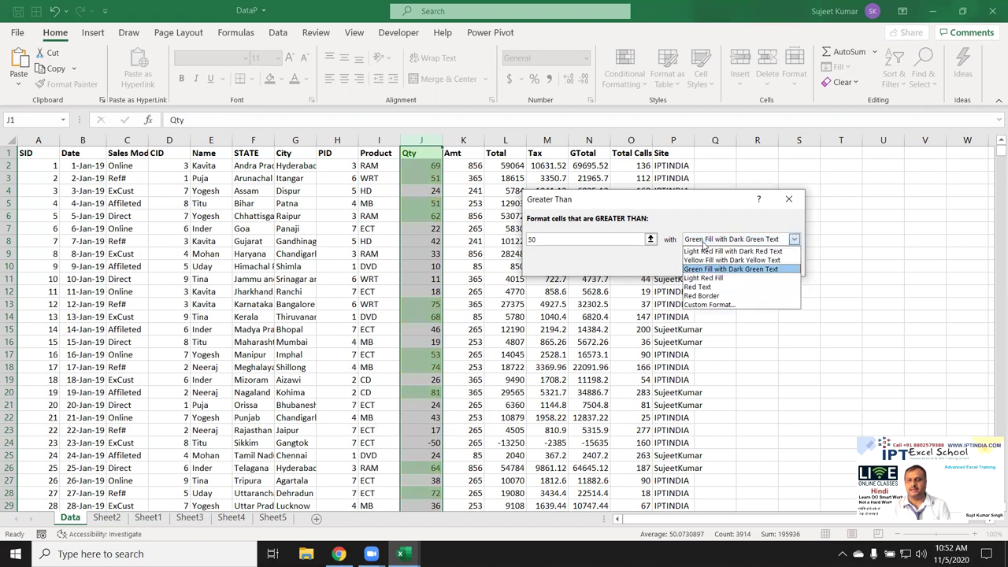
{"action": "left_click", "coordinate": [705, 270]}
{"action": "left_click", "coordinate": [705, 241]}
{"action": "left_click", "coordinate": [697, 279]}
{"action": "left_click", "coordinate": [706, 241]}
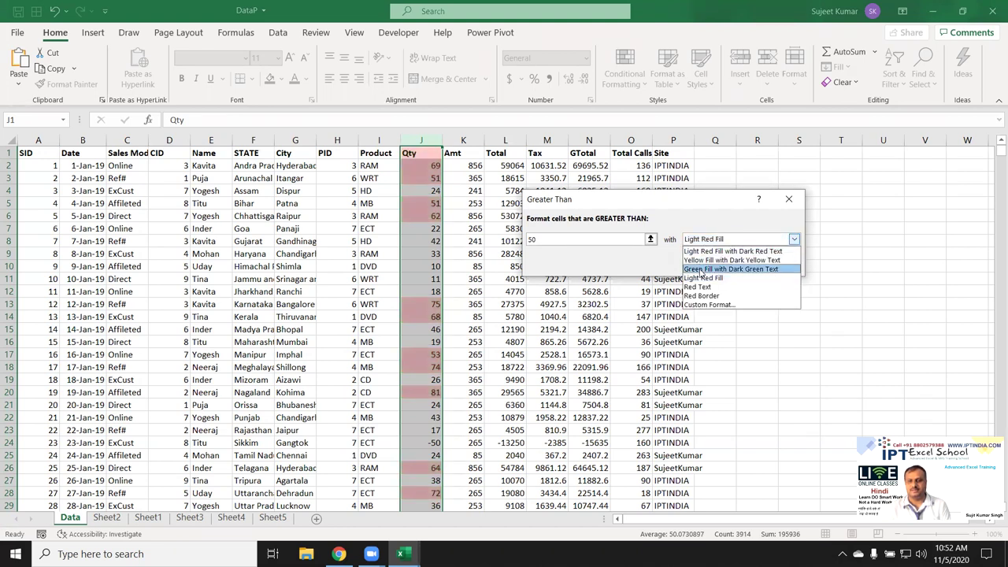
{"action": "left_click", "coordinate": [700, 286]}
{"action": "left_click", "coordinate": [702, 241]}
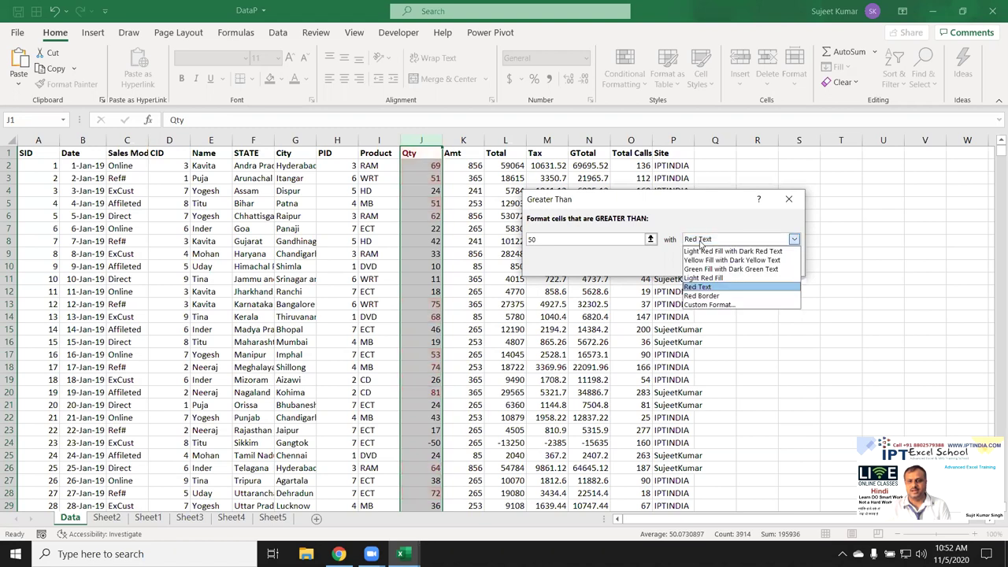
{"action": "left_click", "coordinate": [698, 296]}
{"action": "left_click", "coordinate": [693, 242]}
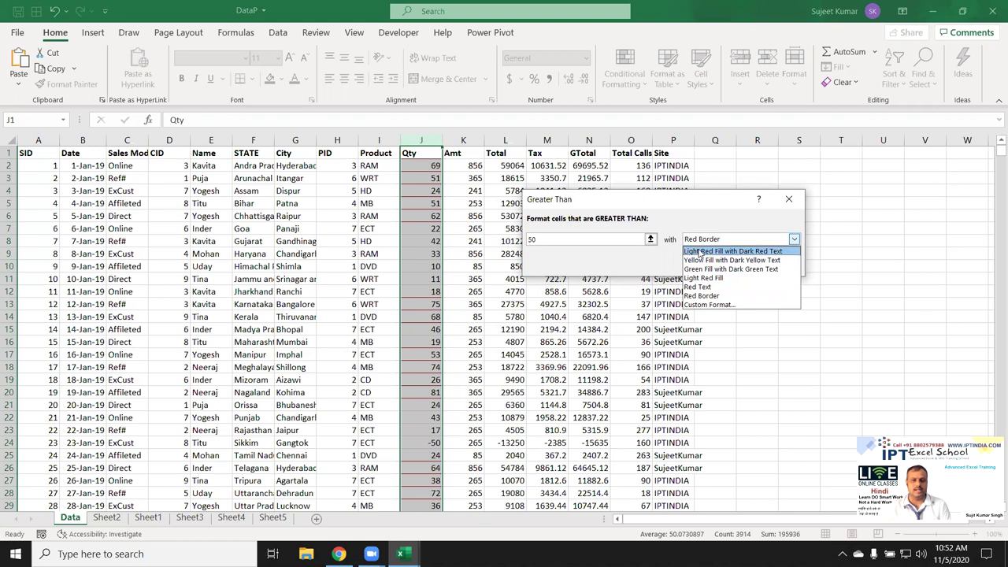
{"action": "left_click", "coordinate": [693, 305]}
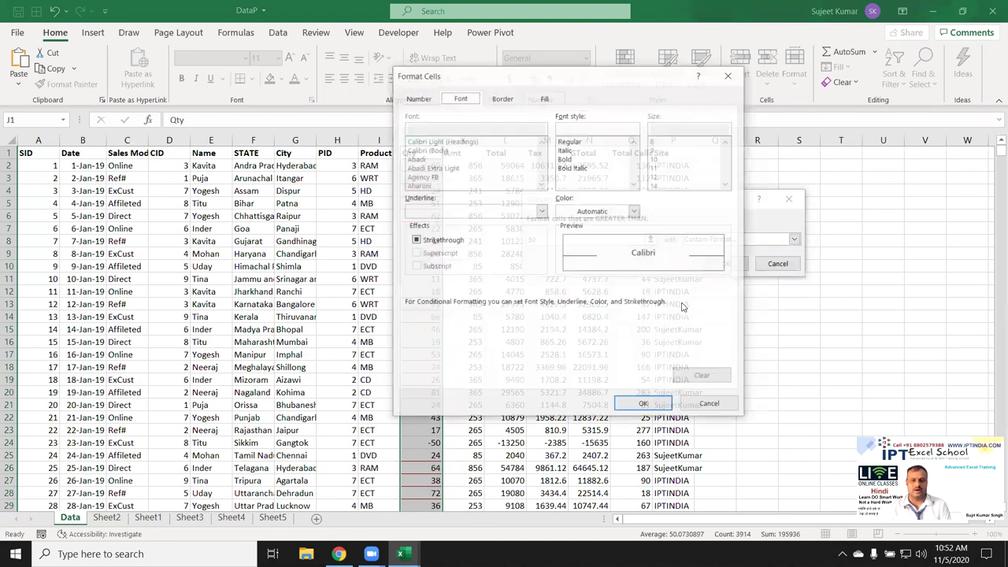
- Use a grey background fill as the custom format and close the greater-than-50 rule
{"action": "left_click", "coordinate": [652, 110]}
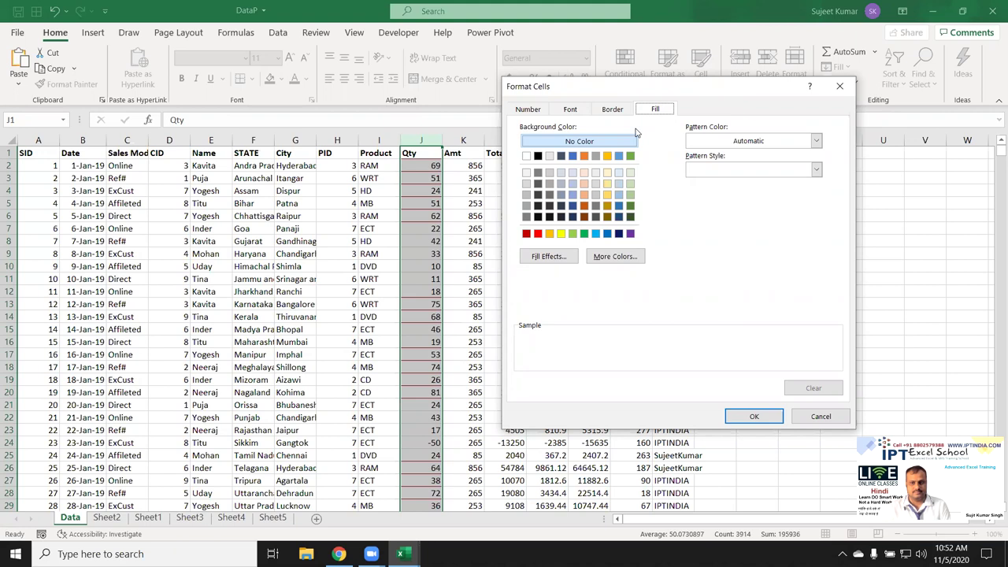
{"action": "left_click", "coordinate": [526, 184]}
{"action": "left_click", "coordinate": [754, 416]}
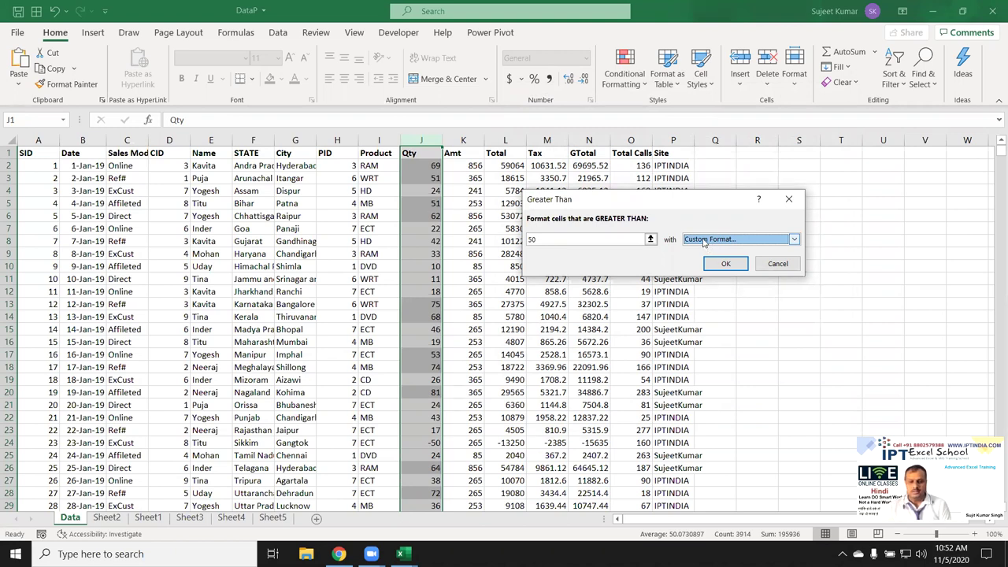
{"action": "left_click", "coordinate": [651, 238]}
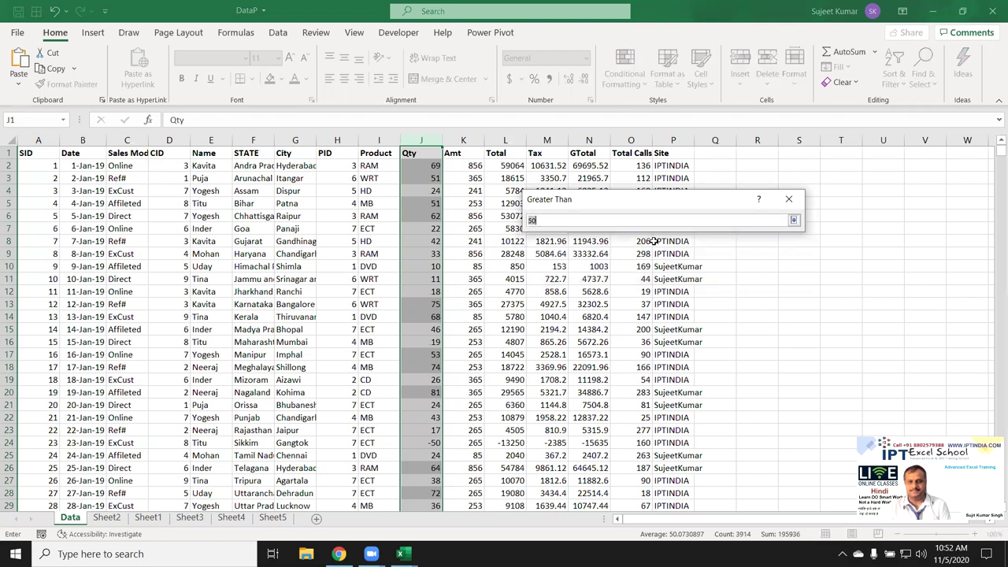
{"action": "left_click", "coordinate": [794, 219]}
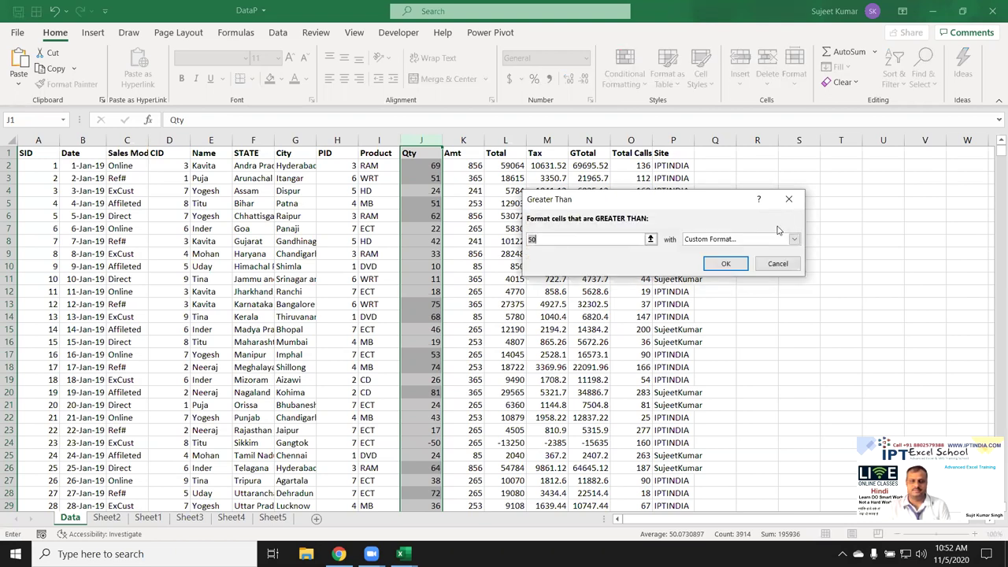
{"action": "key", "text": "Return"}
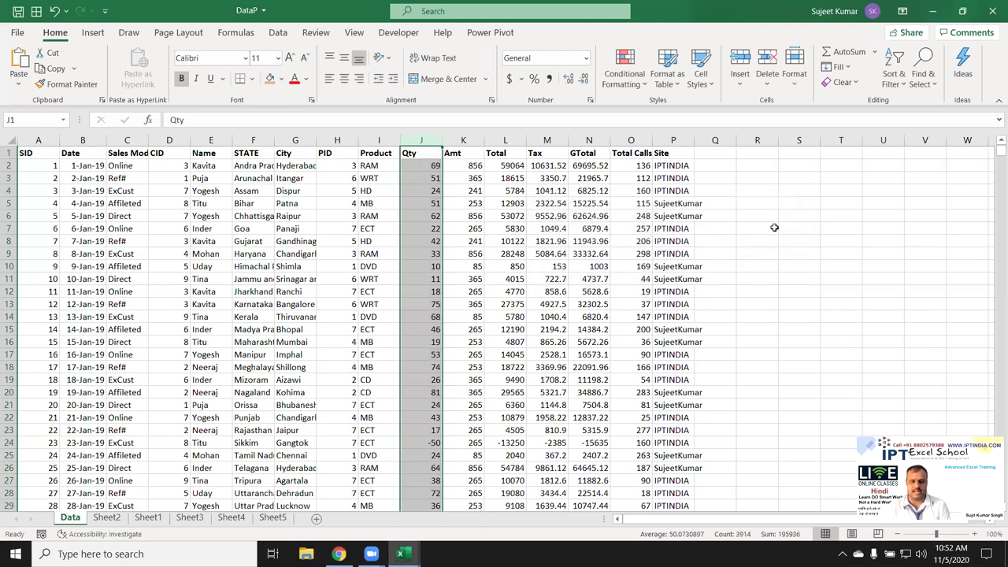
- Select the Date column and start a Between highlight rule with start date 1/1/19
{"action": "left_click", "coordinate": [642, 89]}
{"action": "mouse_move", "coordinate": [674, 110]}
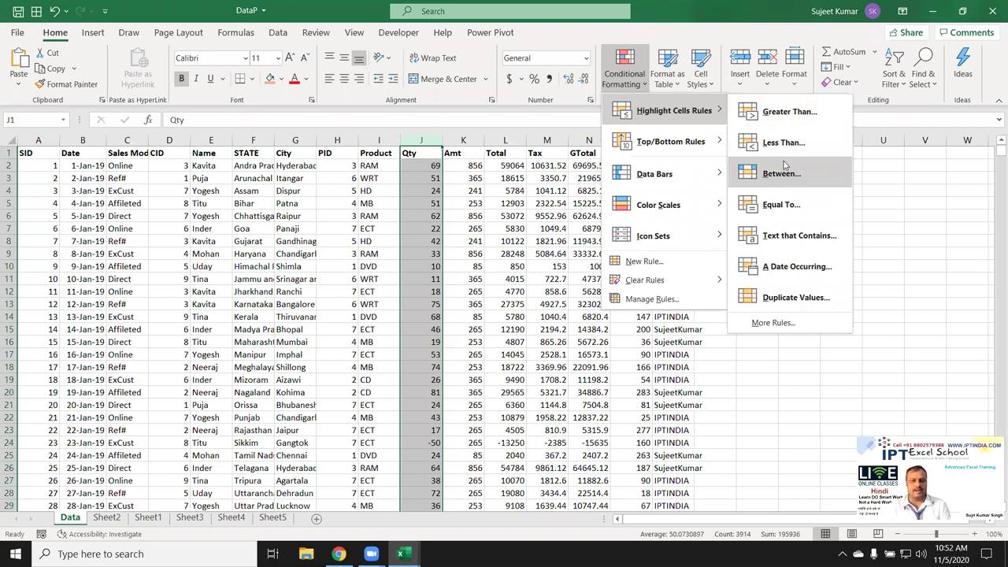
{"action": "left_click", "coordinate": [82, 145]}
{"action": "left_click", "coordinate": [82, 141]}
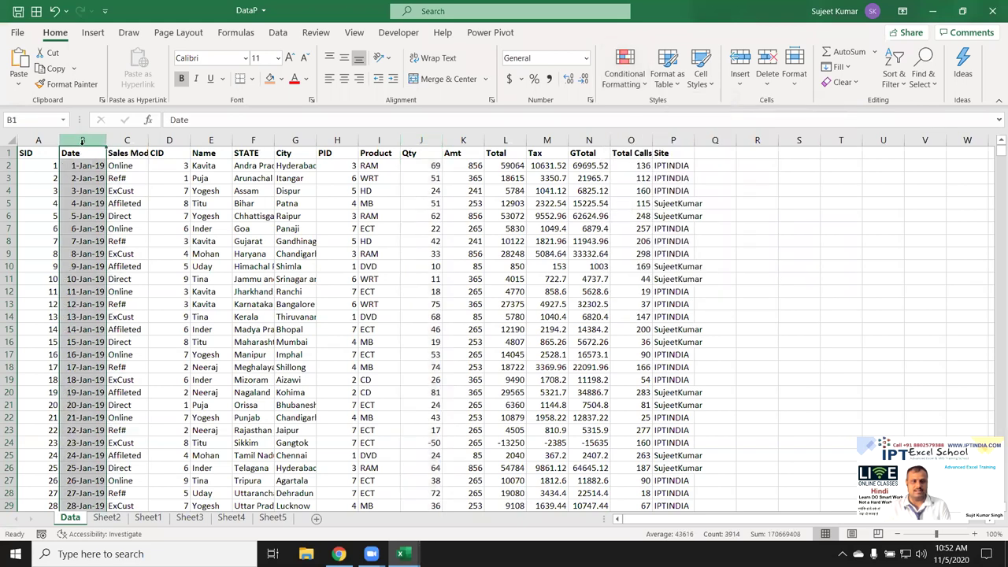
{"action": "left_click", "coordinate": [624, 69]}
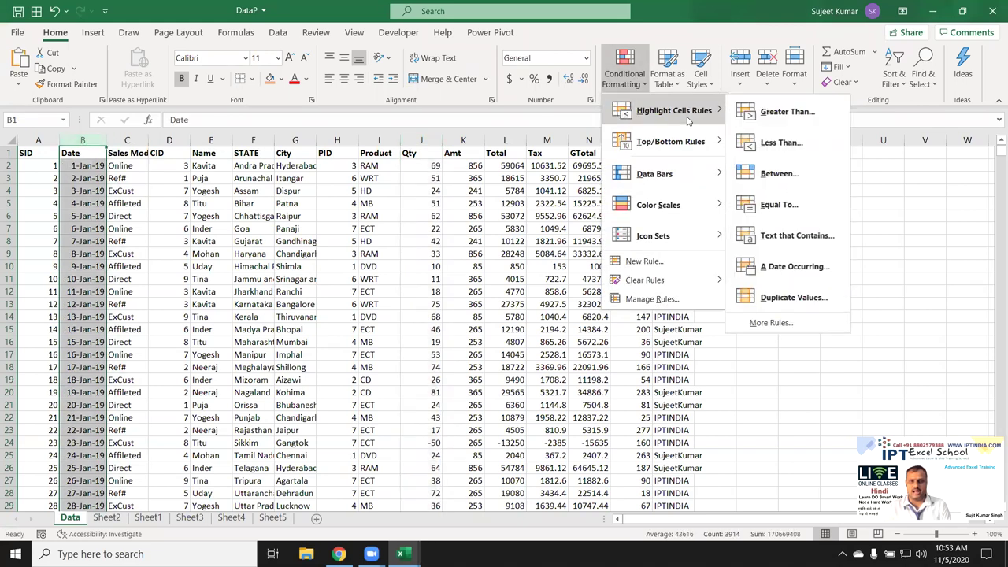
{"action": "left_click", "coordinate": [788, 175]}
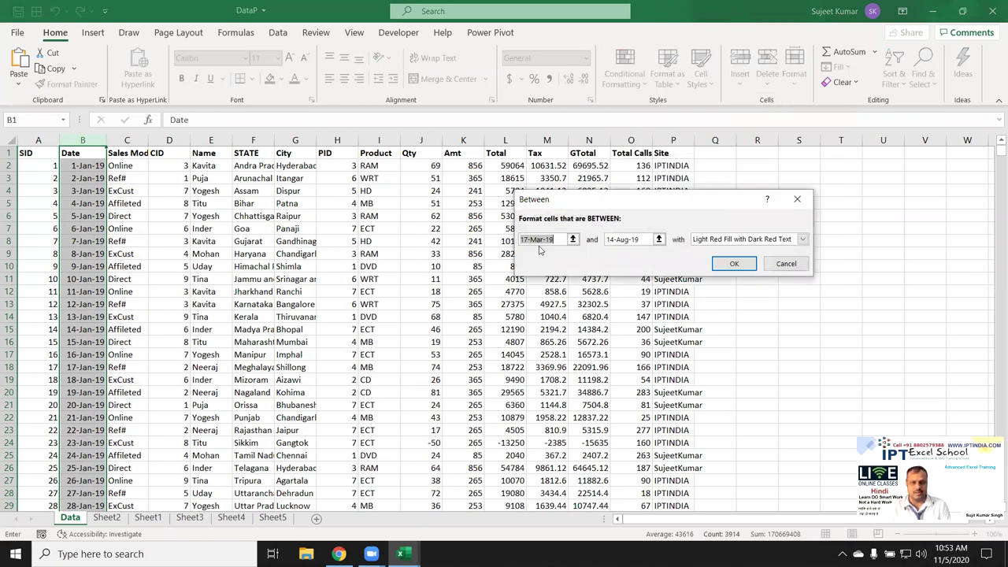
{"action": "type", "text": "1/1"}
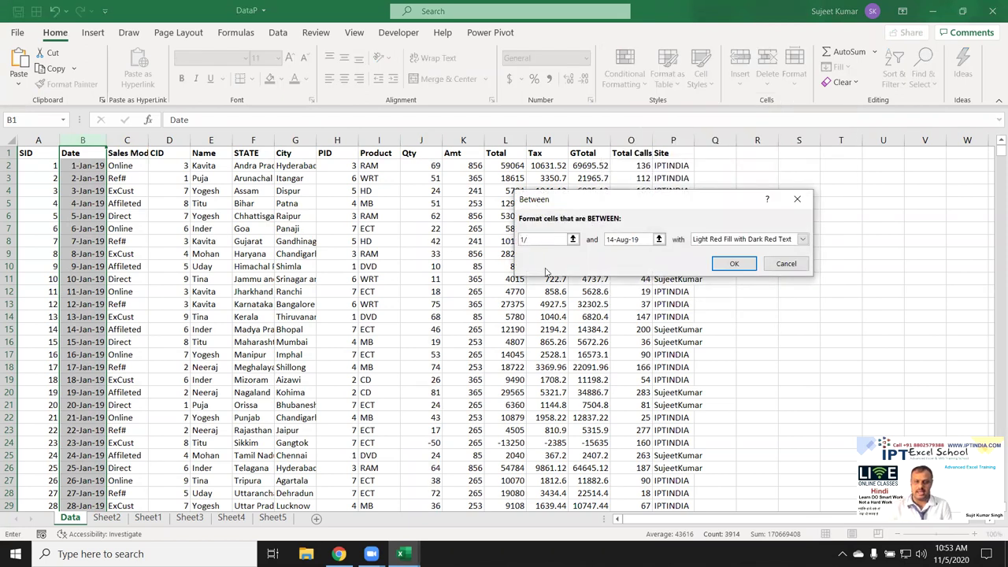
{"action": "type", "text": "/19"}
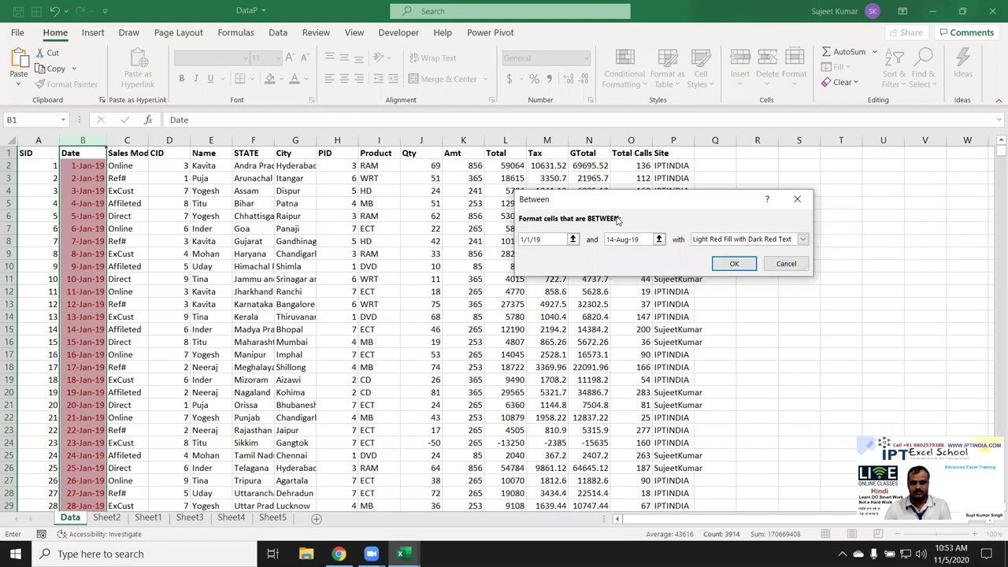
{"action": "key", "text": "Return"}
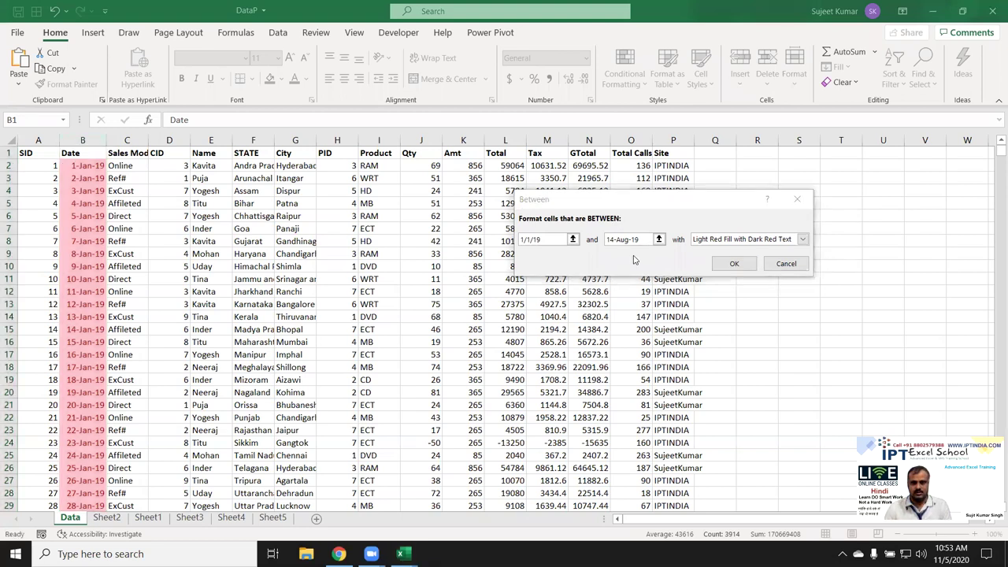
- Change the end date to 1/31/19, check the format choices, then cancel the rule
{"action": "left_click", "coordinate": [637, 239]}
{"action": "left_click_drag", "start_coordinate": [642, 240], "coordinate": [607, 239]}
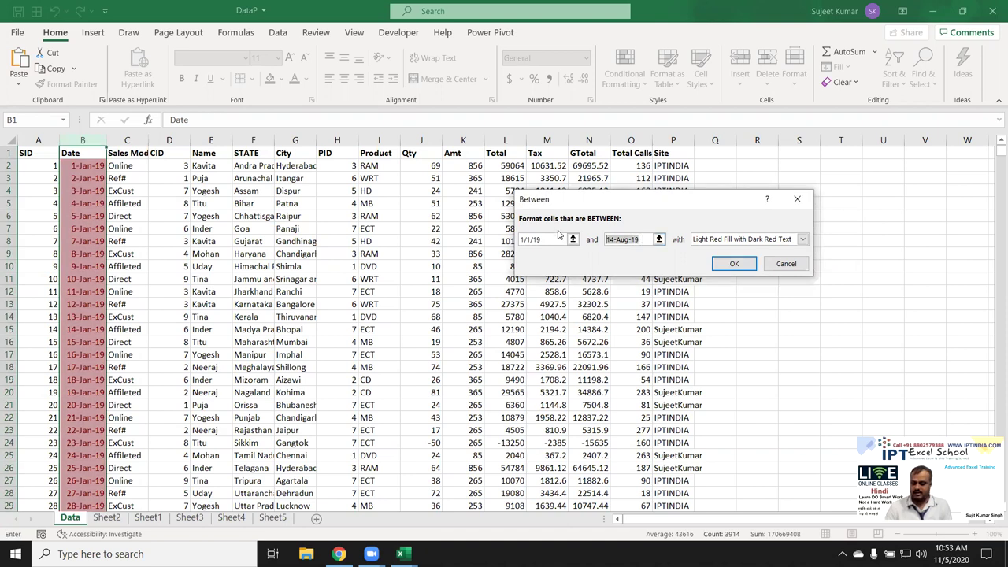
{"action": "type", "text": "3"}
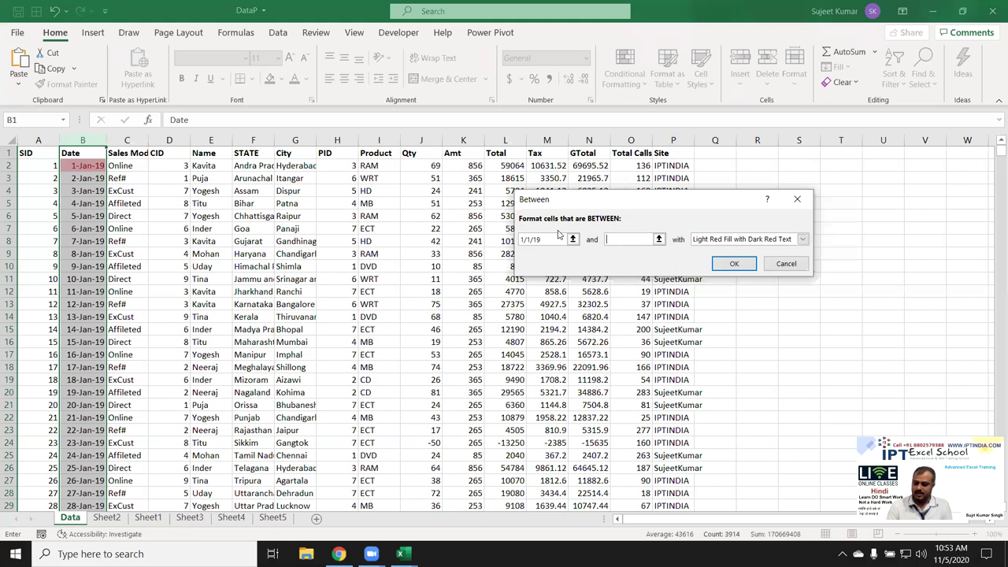
{"action": "type", "text": "1/3"}
{"action": "type", "text": "20"}
{"action": "key", "text": "BackSpace"}
{"action": "key", "text": "BackSpace"}
{"action": "type", "text": "19"}
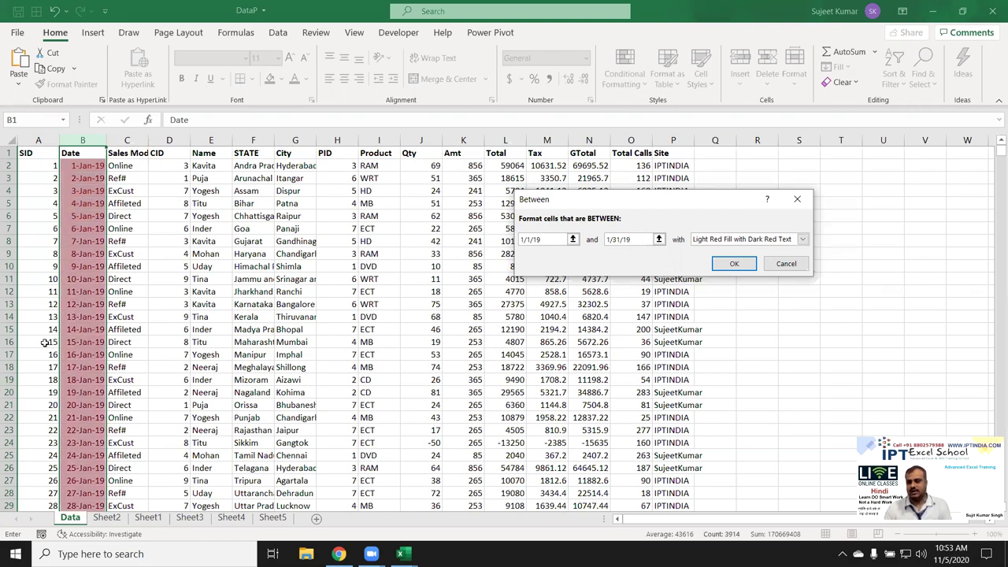
{"action": "left_click", "coordinate": [696, 240]}
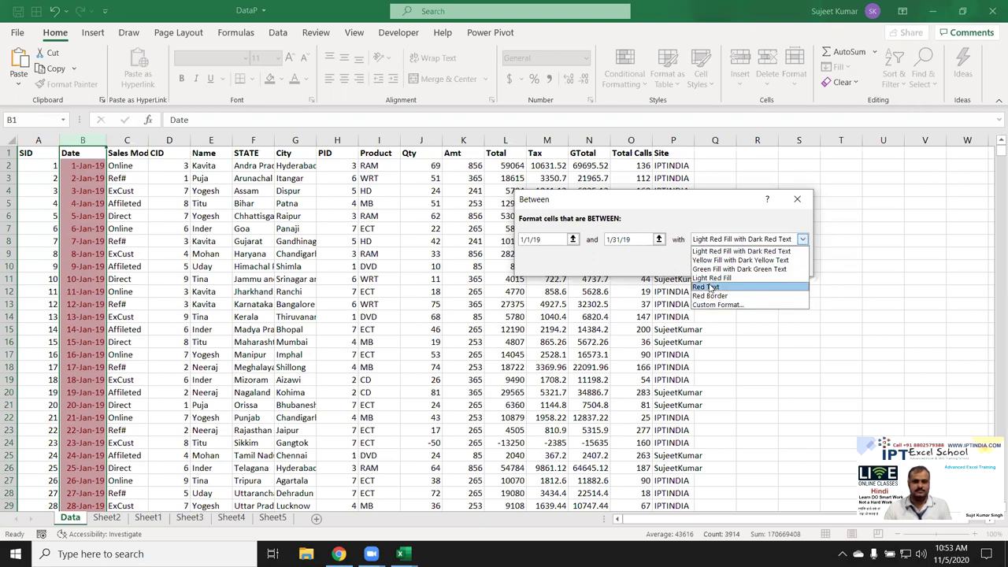
{"action": "key", "text": "Escape"}
{"action": "key", "text": "Escape"}
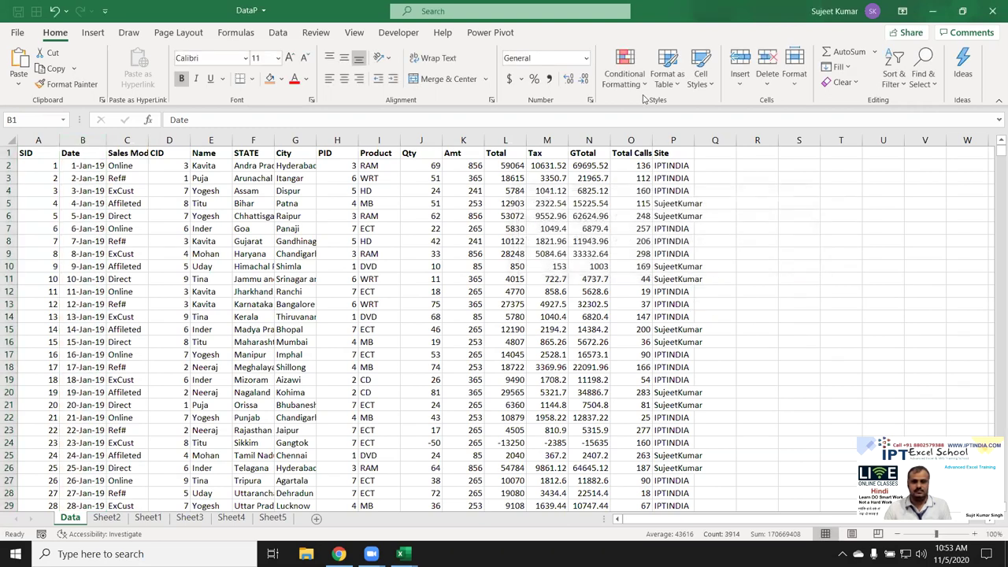
- Select the Date column and apply an Equal To highlight for 1/1/19
{"action": "left_click", "coordinate": [625, 75]}
{"action": "mouse_move", "coordinate": [674, 110]}
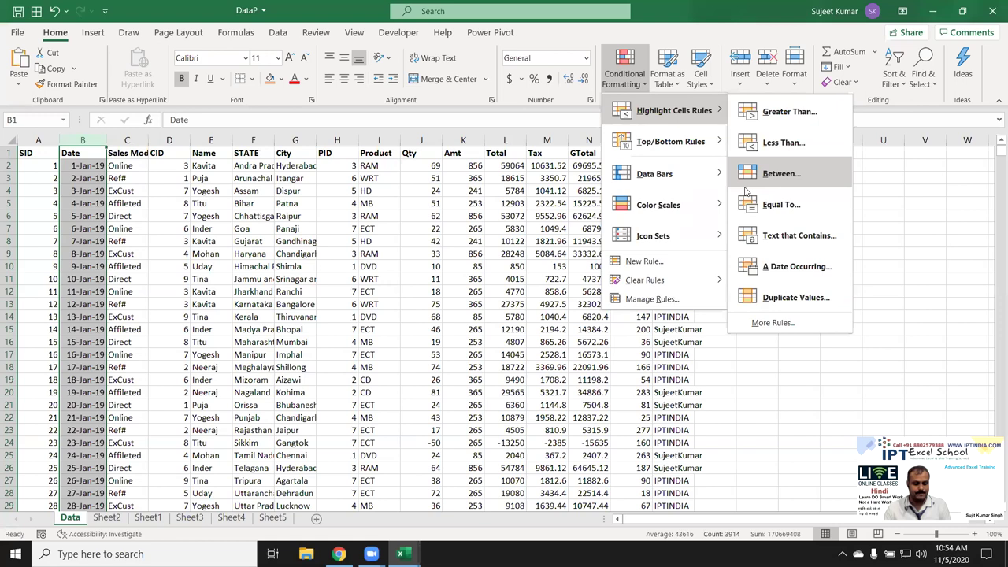
{"action": "left_click", "coordinate": [562, 30]}
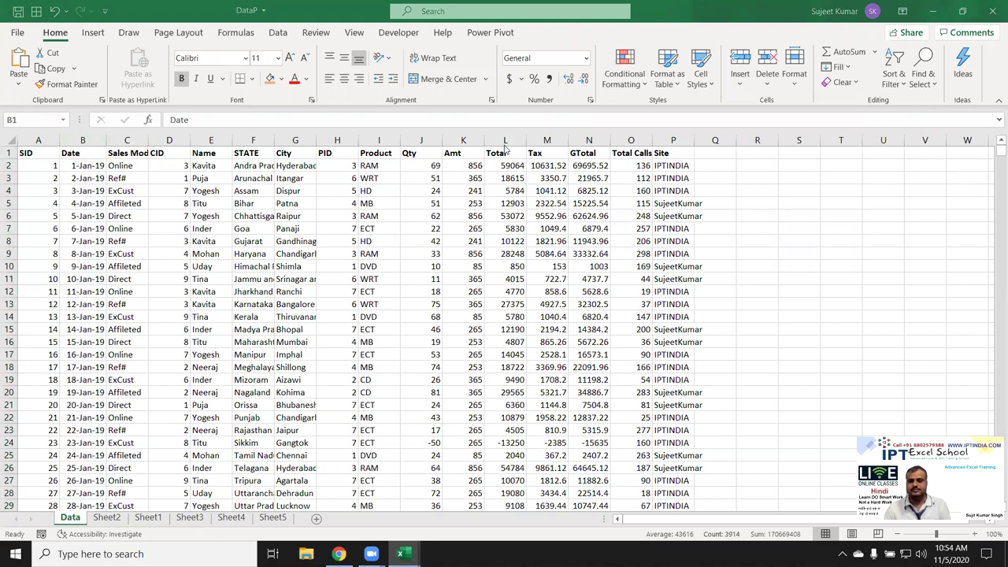
{"action": "left_click", "coordinate": [83, 140]}
{"action": "left_click", "coordinate": [622, 79]}
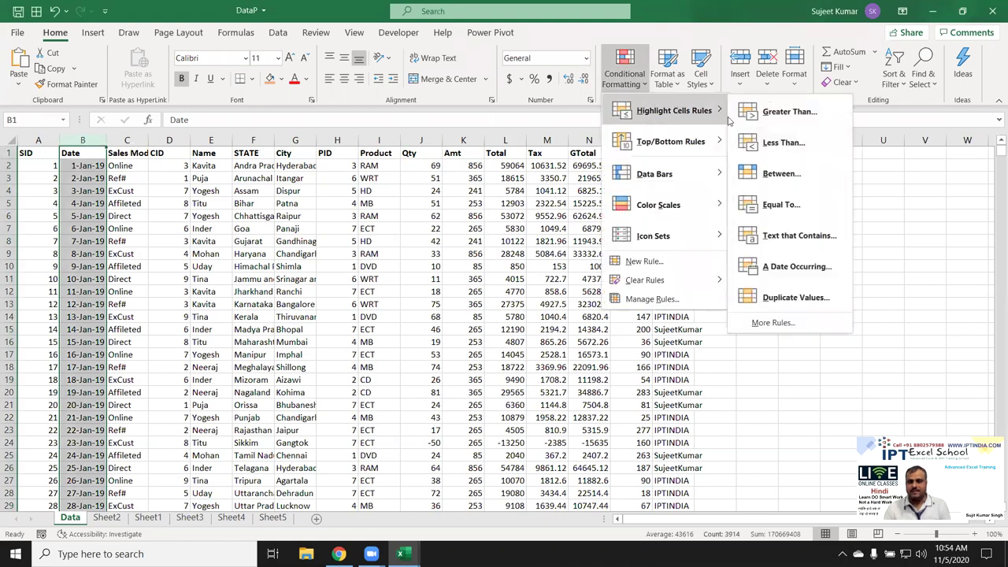
{"action": "left_click", "coordinate": [782, 206]}
{"action": "type", "text": "1"}
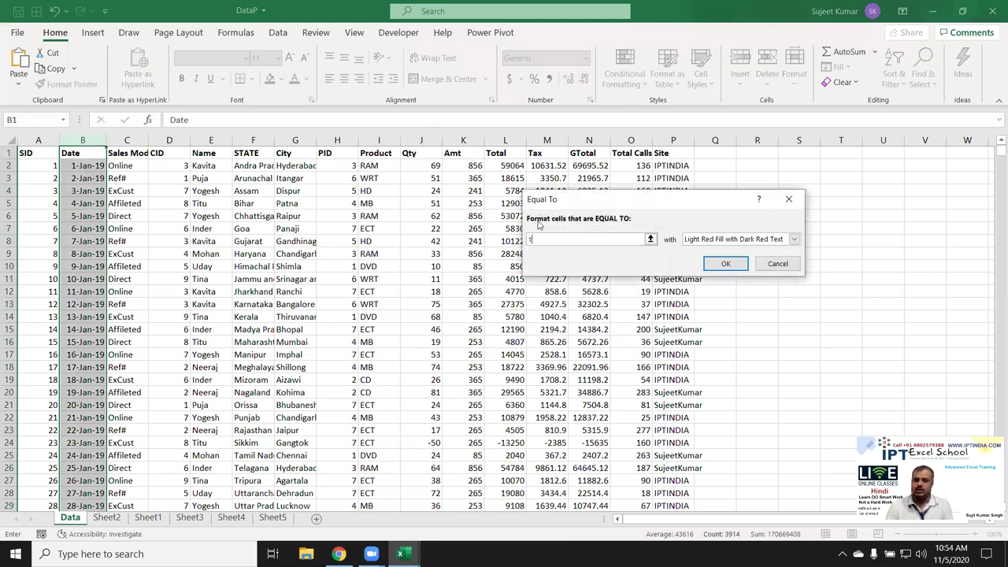
{"action": "type", "text": "9"}
{"action": "key", "text": "Return"}
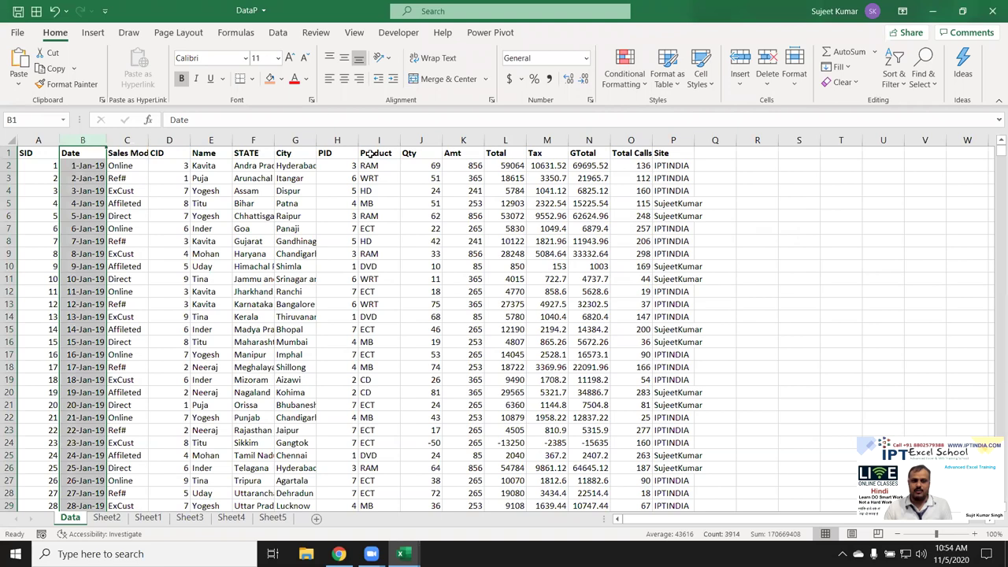
{"action": "left_click", "coordinate": [370, 152]}
{"action": "left_click", "coordinate": [378, 141]}
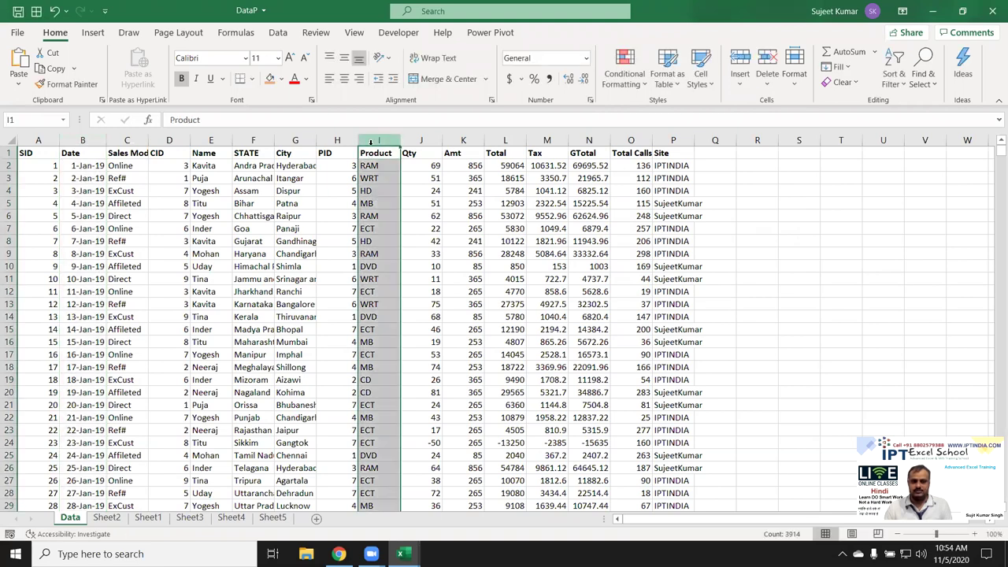
{"action": "left_click", "coordinate": [630, 86]}
{"action": "left_click", "coordinate": [771, 207]}
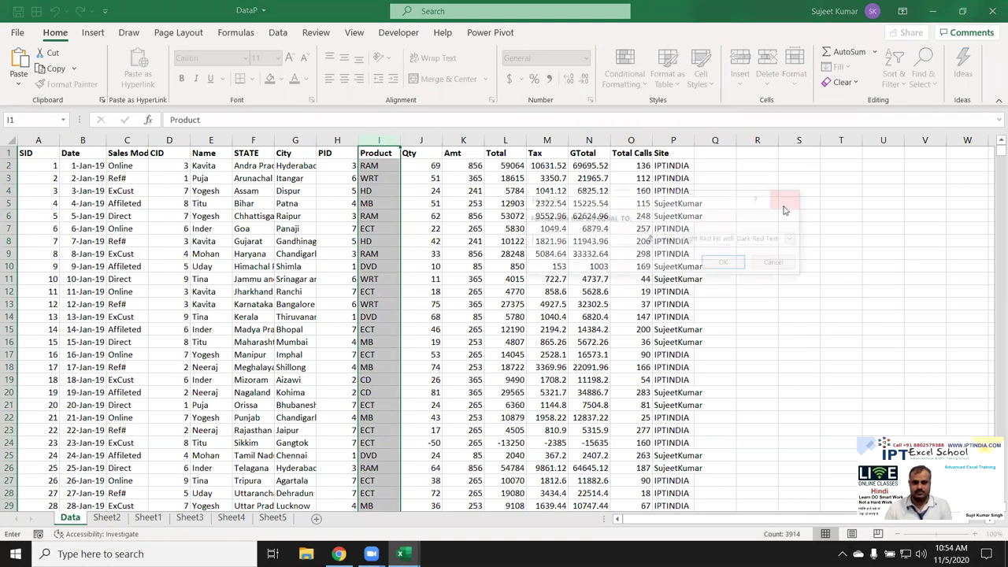
{"action": "type", "text": "DH"}
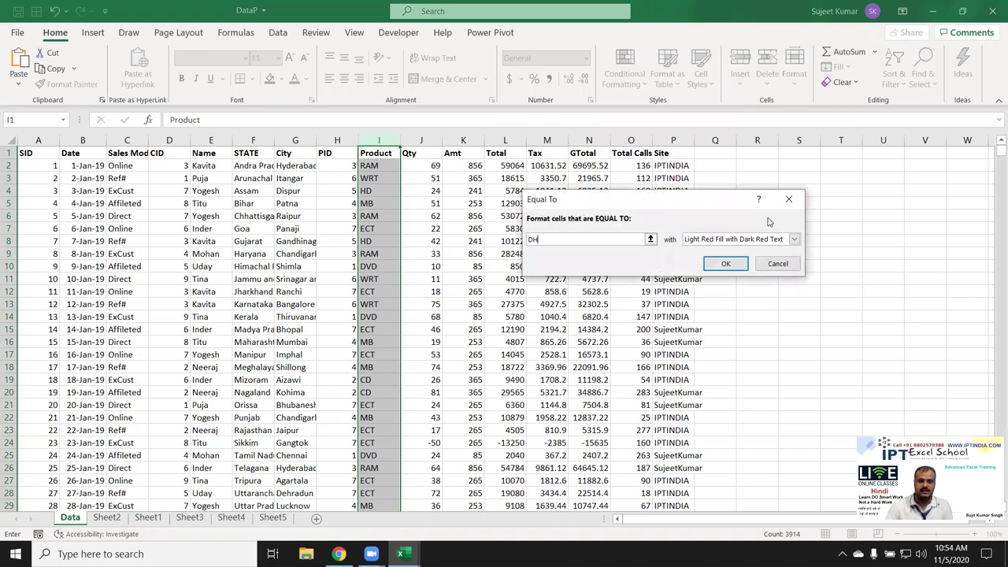
{"action": "key", "text": "BackSpace"}
{"action": "key", "text": "BackSpace"}
{"action": "type", "text": "H"}
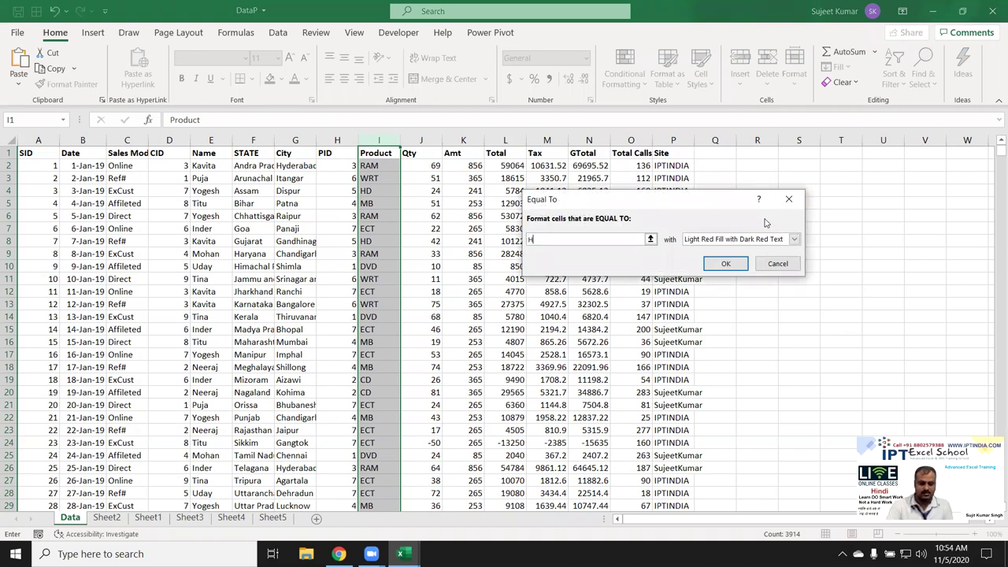
{"action": "type", "text": "D"}
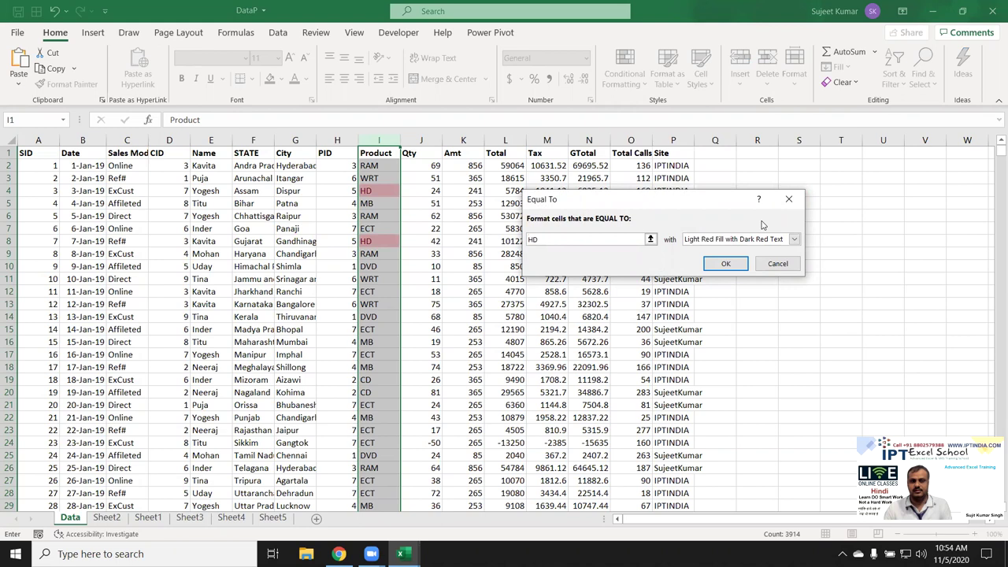
{"action": "key", "text": "Escape"}
{"action": "left_click", "coordinate": [439, 153]}
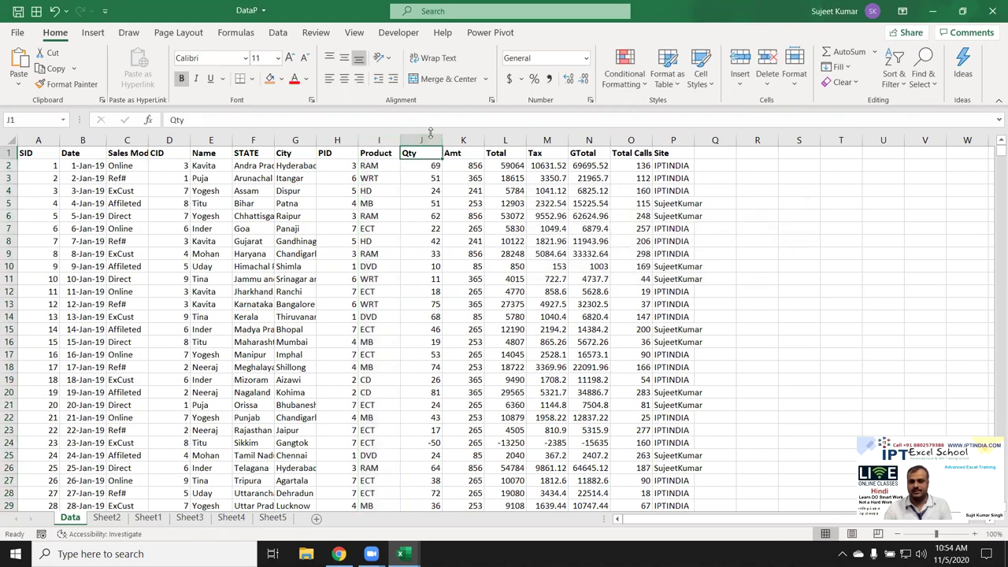
{"action": "left_click", "coordinate": [431, 136]}
{"action": "left_click", "coordinate": [625, 73]}
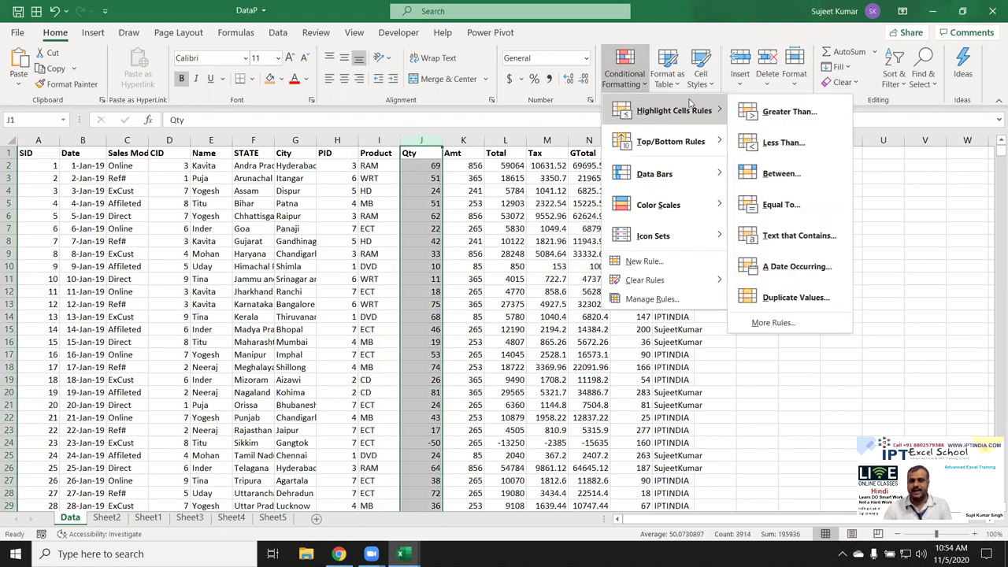
{"action": "left_click", "coordinate": [781, 205]}
{"action": "type", "text": "600"}
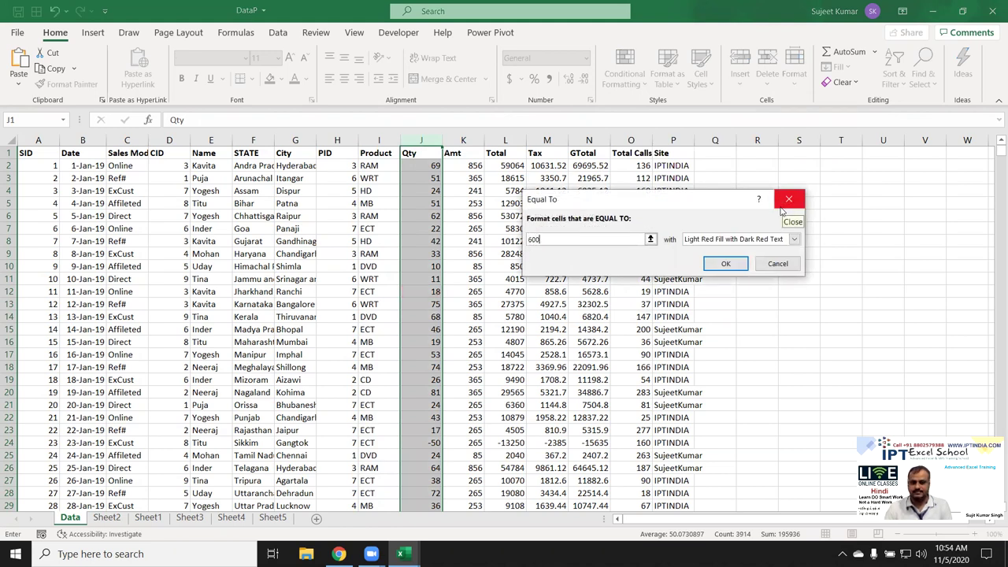
{"action": "key", "text": "BackSpace"}
{"action": "key", "text": "BackSpace"}
{"action": "key", "text": "BackSpace"}
{"action": "type", "text": "64"}
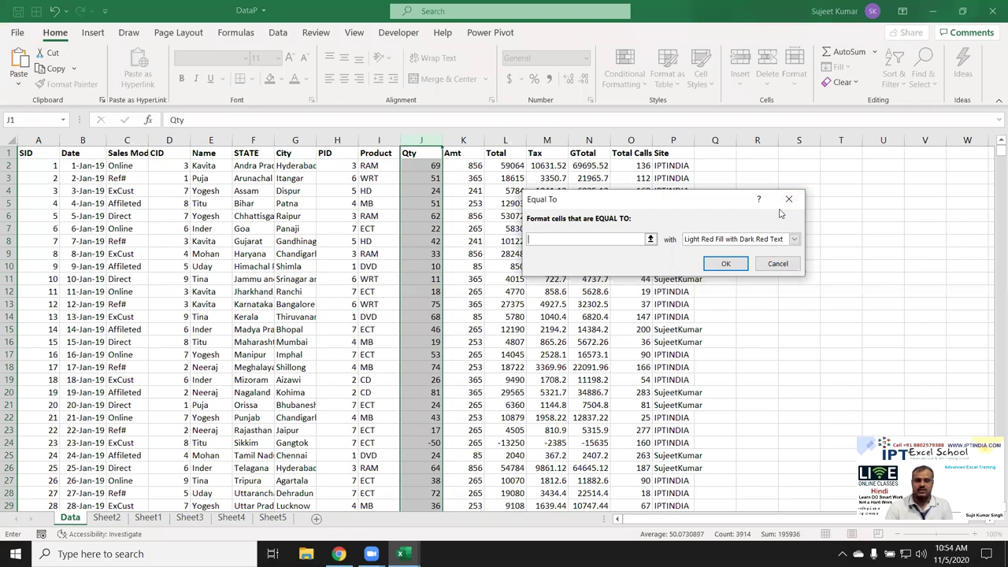
{"action": "key", "text": "Escape"}
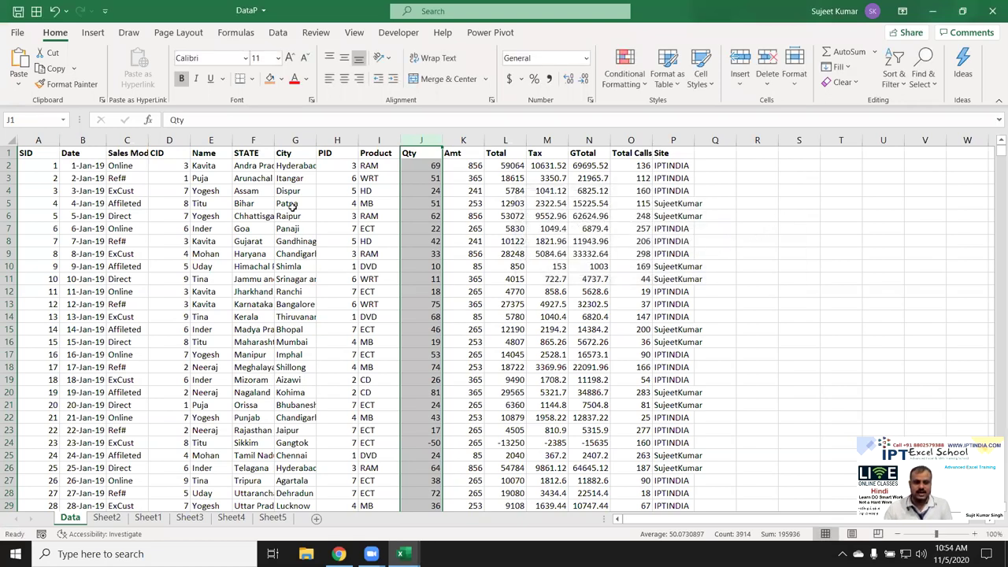
- Replace the city in G5 with New Delhi and in G14 with Delhi
{"action": "left_click", "coordinate": [291, 204]}
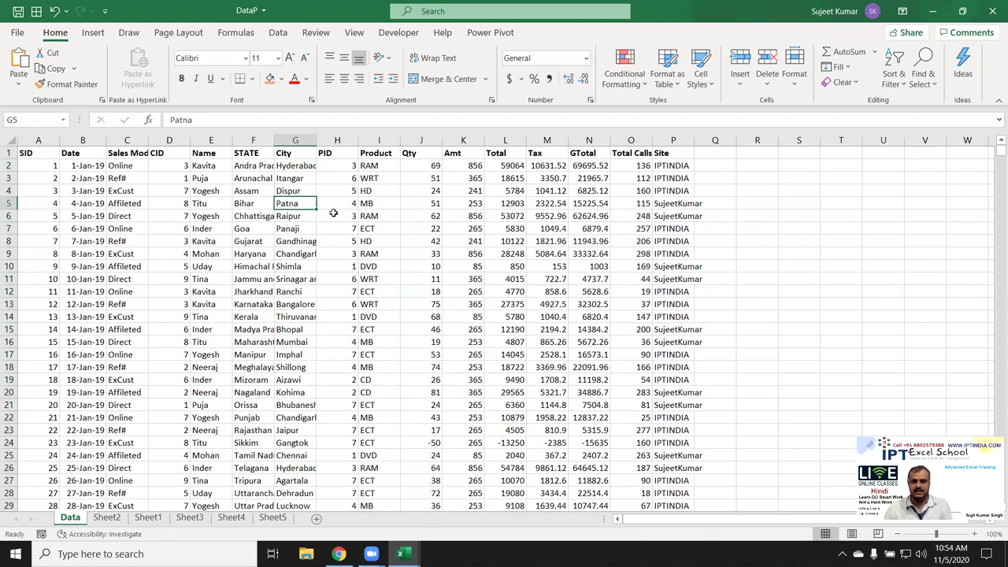
{"action": "type", "text": "NEw "}
{"action": "type", "text": "De"}
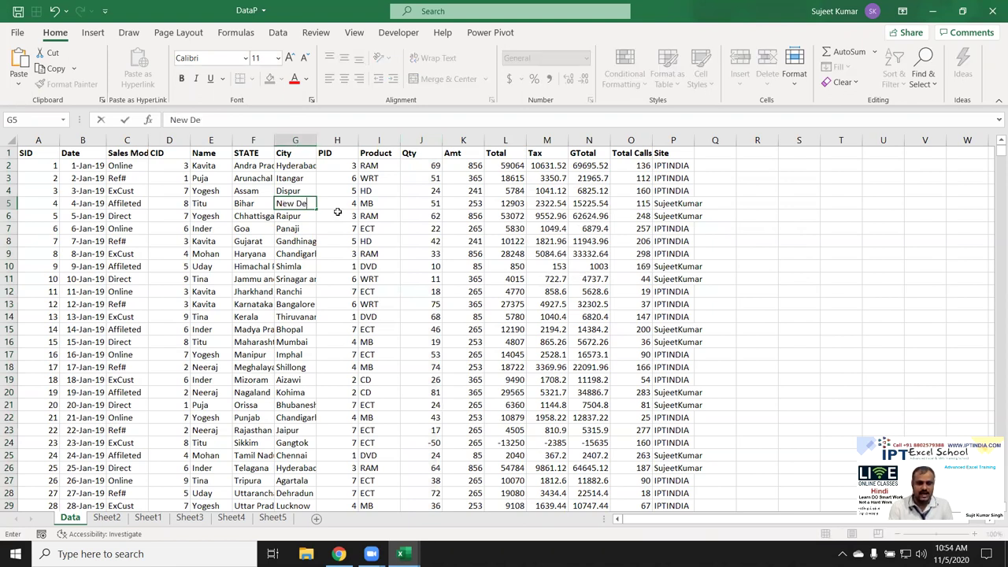
{"action": "type", "text": "i"}
{"action": "key", "text": "Return"}
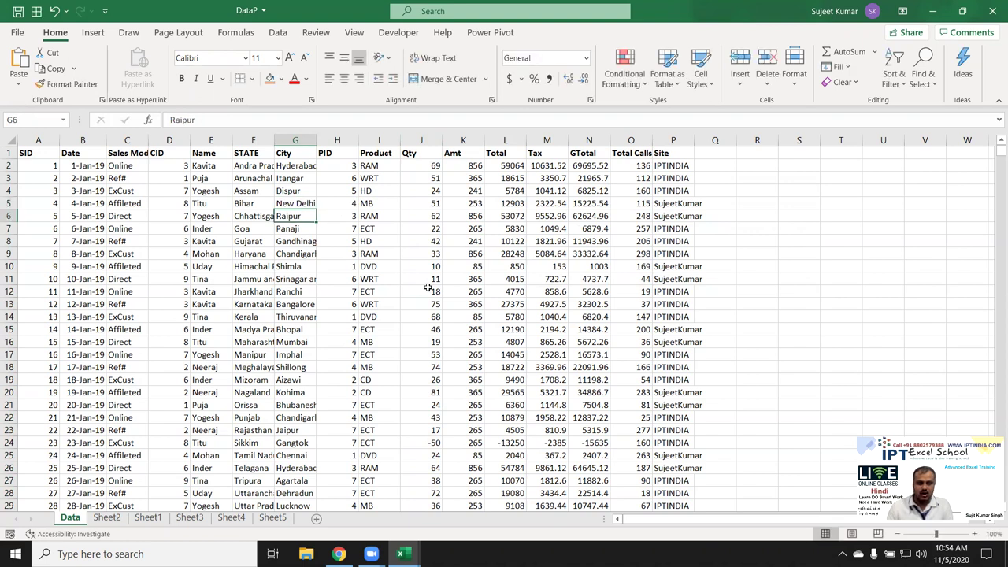
{"action": "left_click", "coordinate": [291, 313]}
{"action": "double_click", "coordinate": [293, 313]}
{"action": "type", "text": "Delhi"}
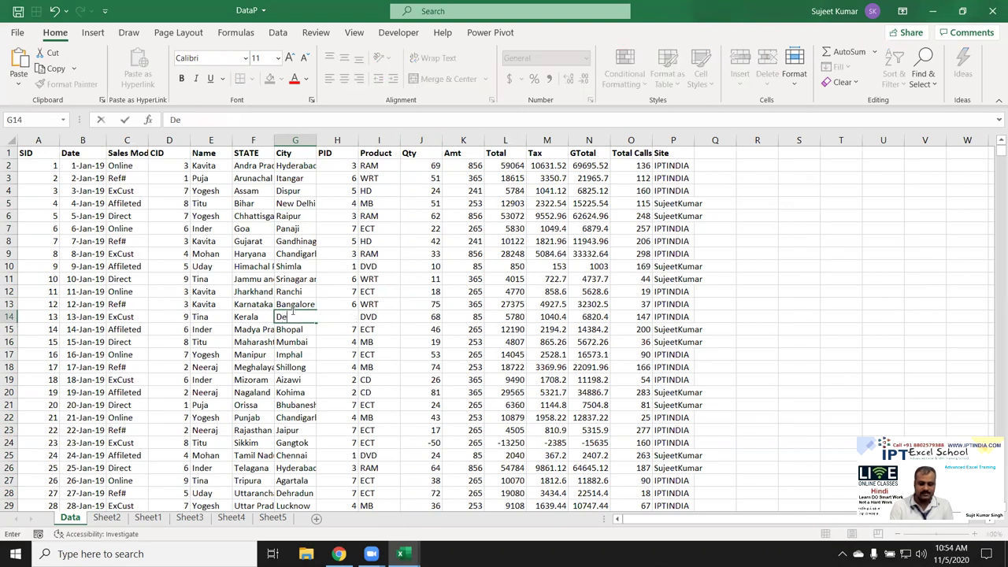
{"action": "key", "text": "Return"}
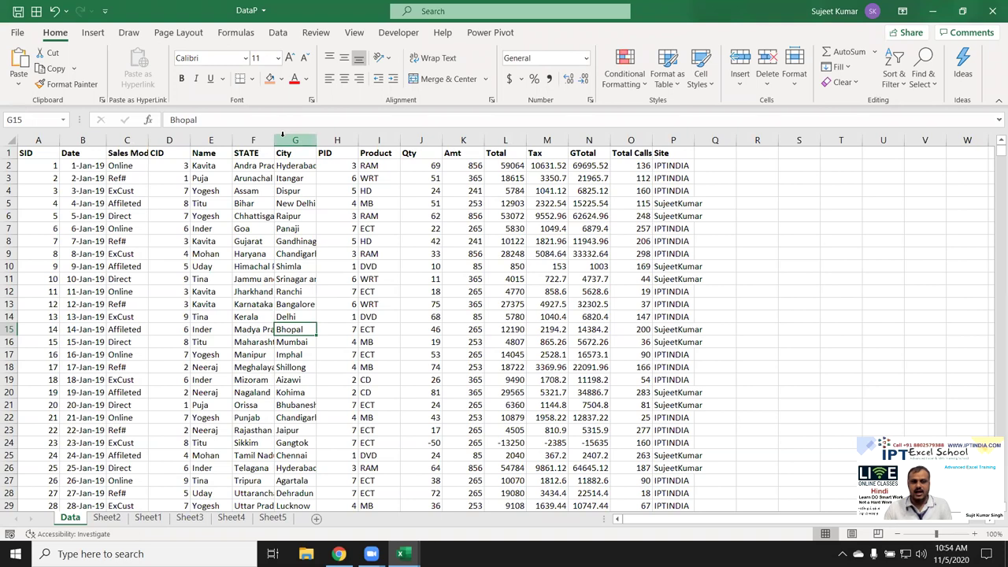
- Select the City column and apply an Equal To highlight for Delhi
{"action": "left_click", "coordinate": [296, 139]}
{"action": "left_click", "coordinate": [602, 83]}
{"action": "mouse_move", "coordinate": [673, 110]}
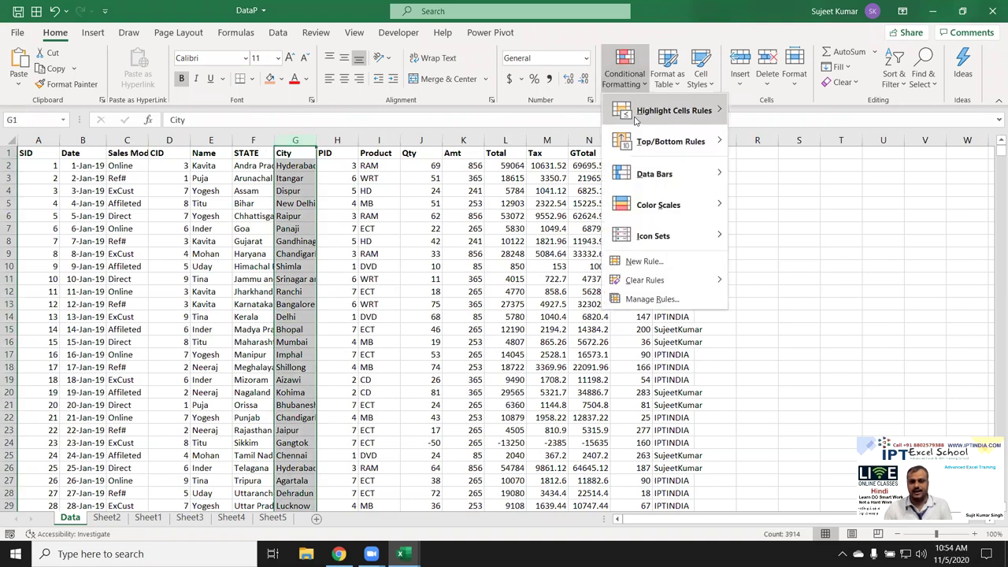
{"action": "left_click", "coordinate": [801, 205]}
{"action": "type", "text": "Delhi"}
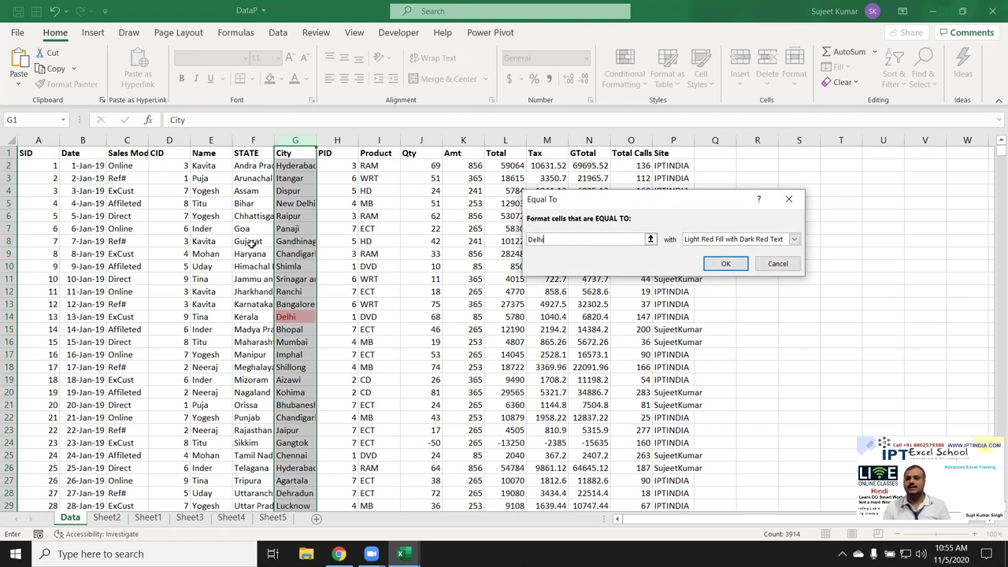
{"action": "key", "text": "Return"}
{"action": "left_click", "coordinate": [630, 89]}
{"action": "mouse_move", "coordinate": [673, 110]}
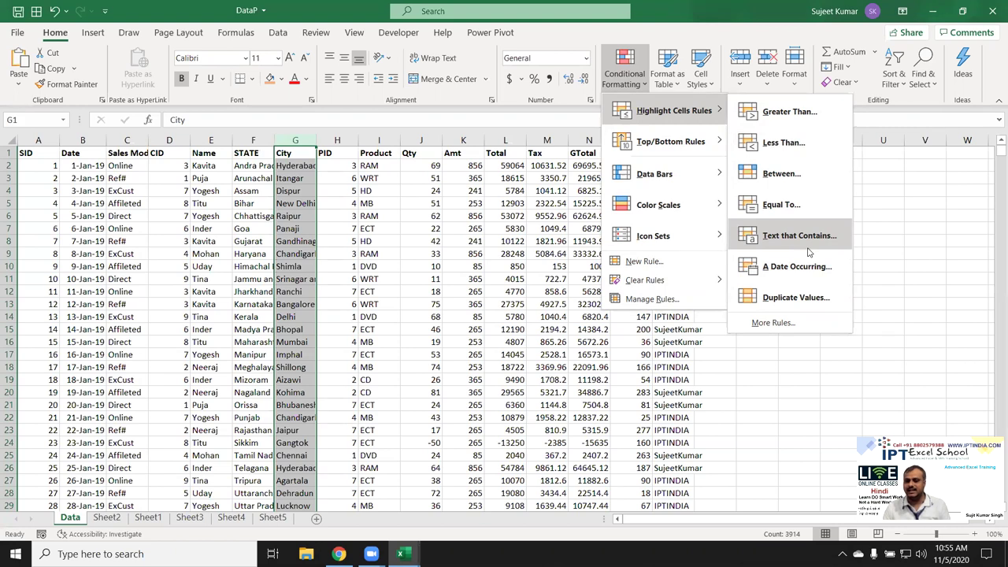
- Enter Delhi in a Text That Contains rule, then cancel it unapplied
{"action": "left_click", "coordinate": [808, 252]}
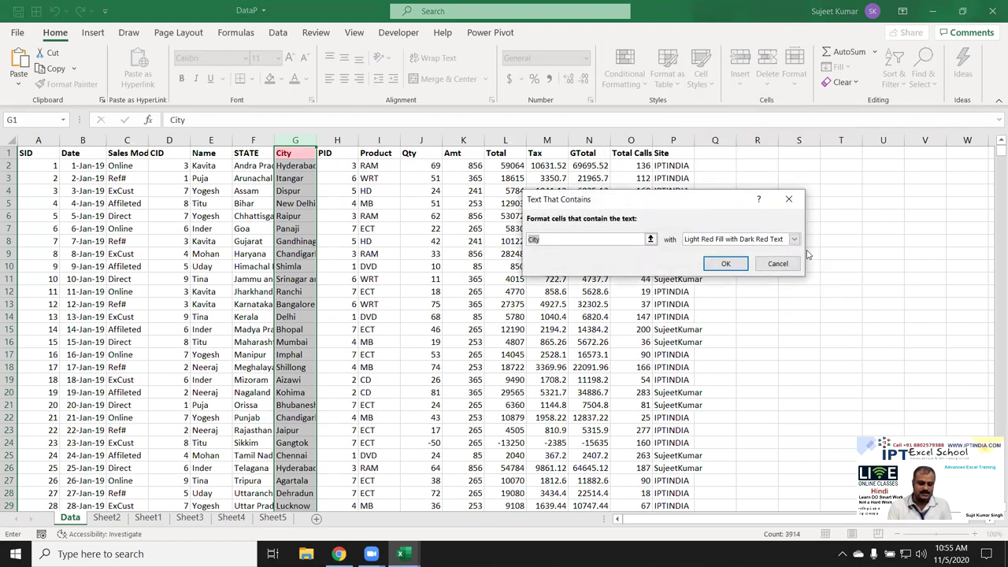
{"action": "type", "text": "Delhi"}
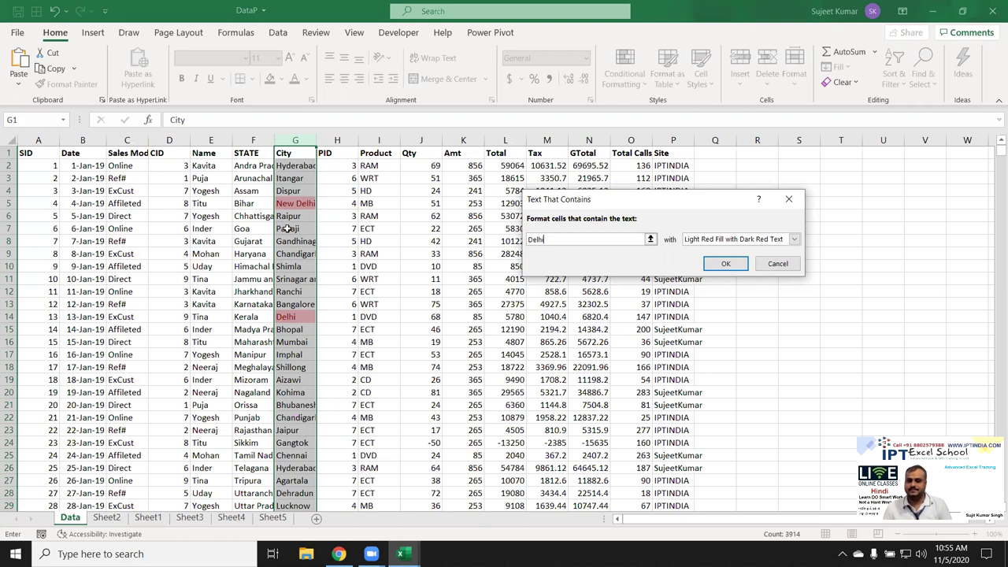
{"action": "left_click", "coordinate": [773, 272]}
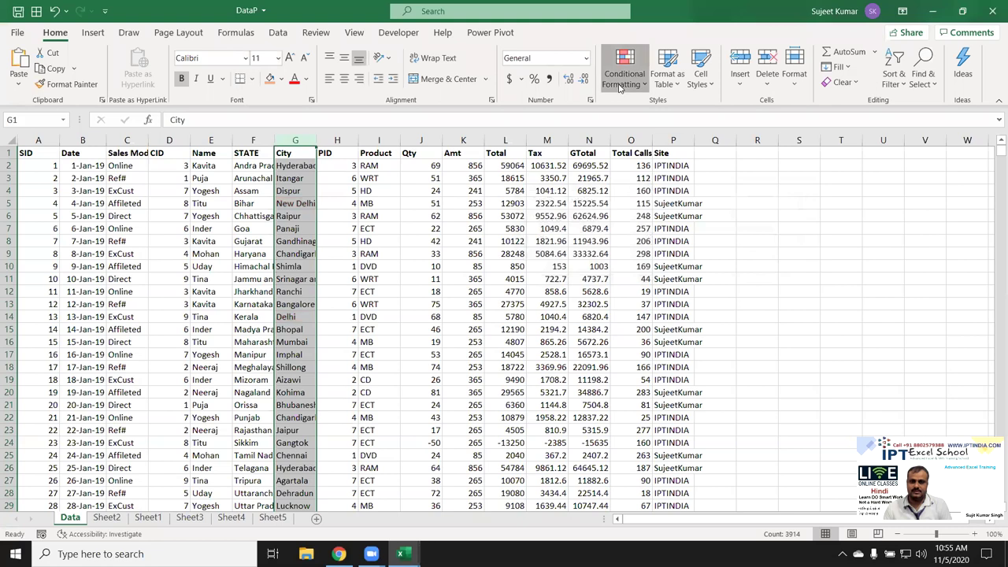
- Re-enter B2 as 1/11 and fill the Date column down as a daily series from 1-Nov-20
{"action": "left_click", "coordinate": [625, 67]}
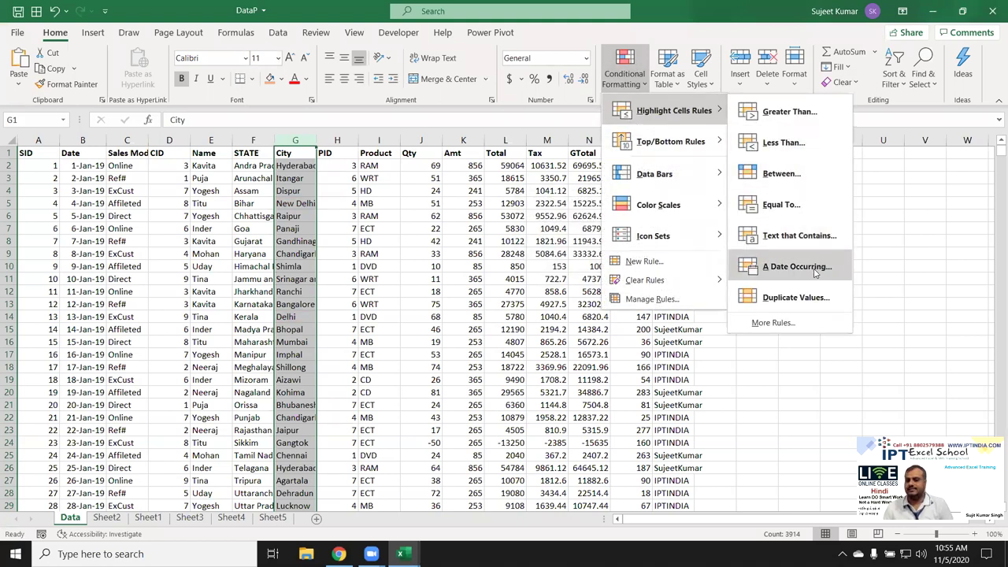
{"action": "key", "text": "Escape"}
{"action": "key", "text": "Escape"}
{"action": "left_click", "coordinate": [90, 163]}
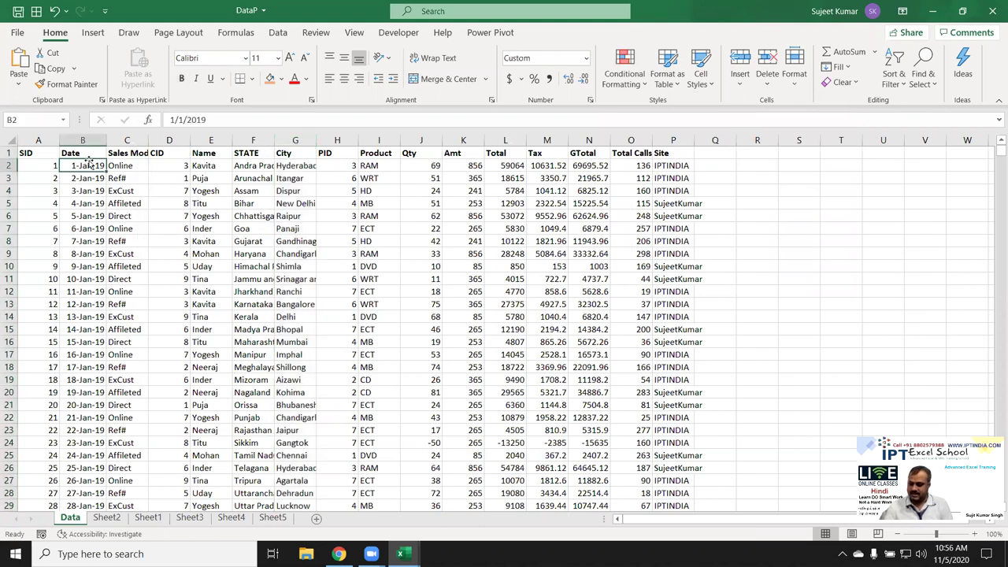
{"action": "type", "text": "1/11"}
{"action": "key", "text": "Return"}
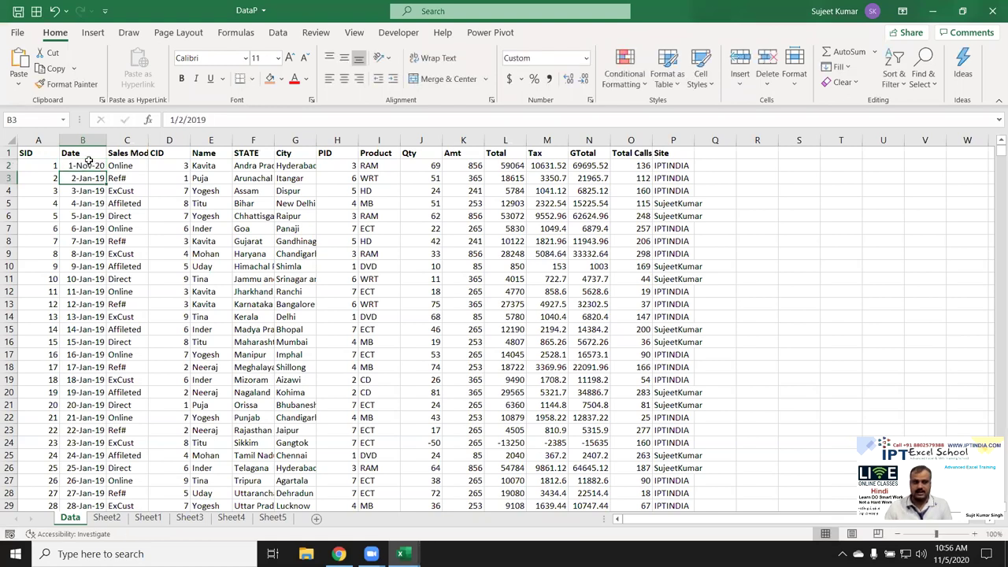
{"action": "left_click", "coordinate": [94, 166]}
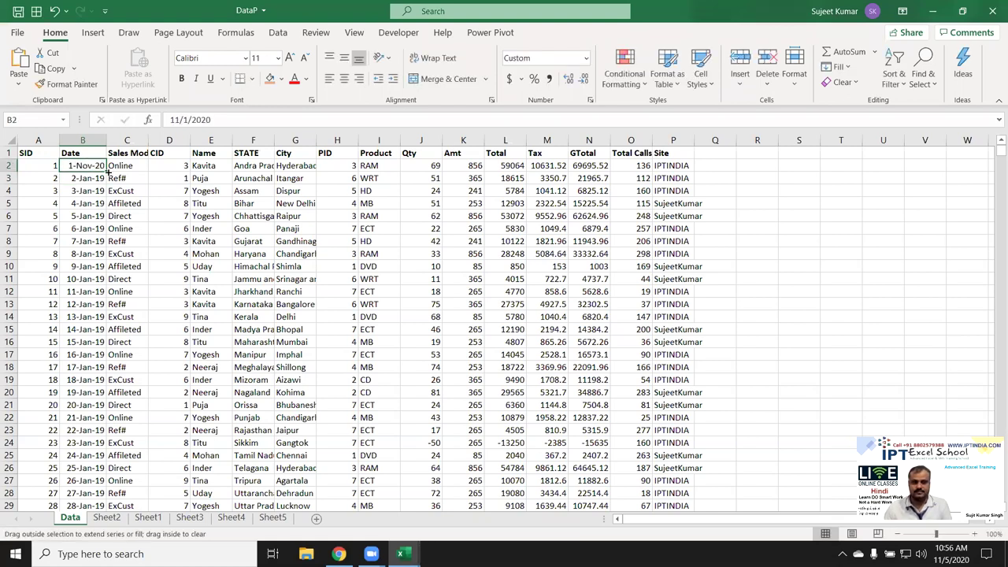
{"action": "double_click", "coordinate": [106, 171]}
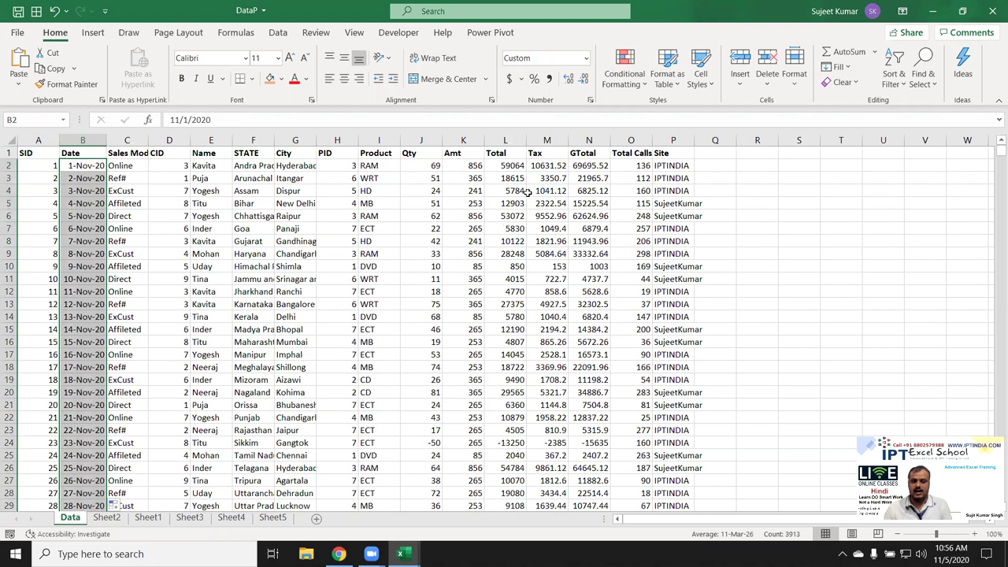
{"action": "left_click", "coordinate": [626, 79]}
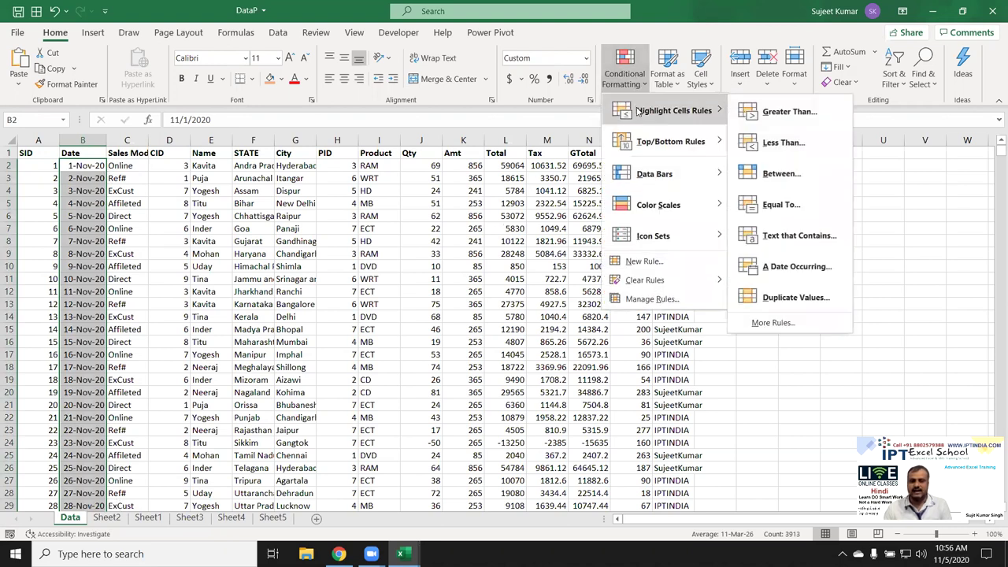
{"action": "left_click", "coordinate": [835, 214]}
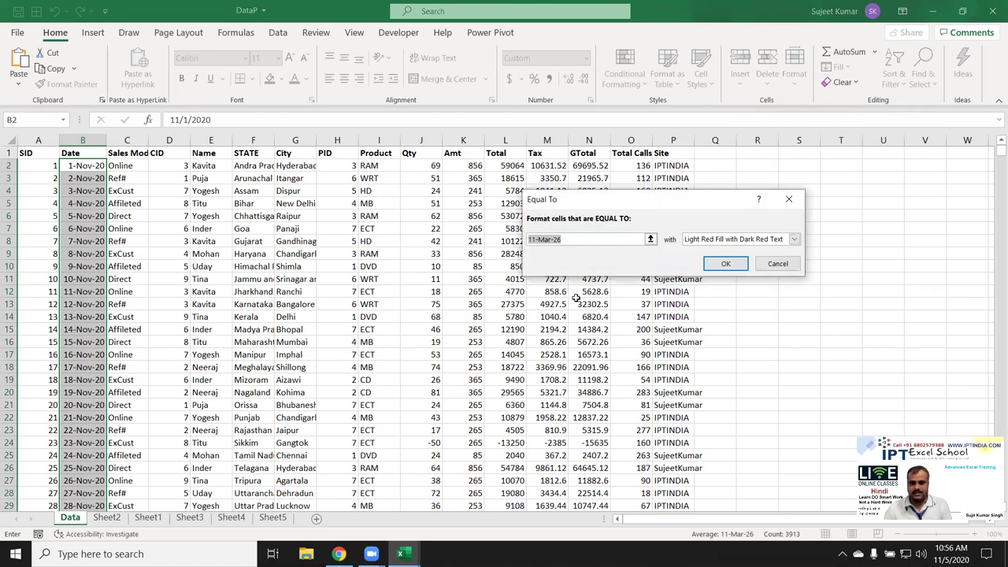
{"action": "type", "text": "5/1"}
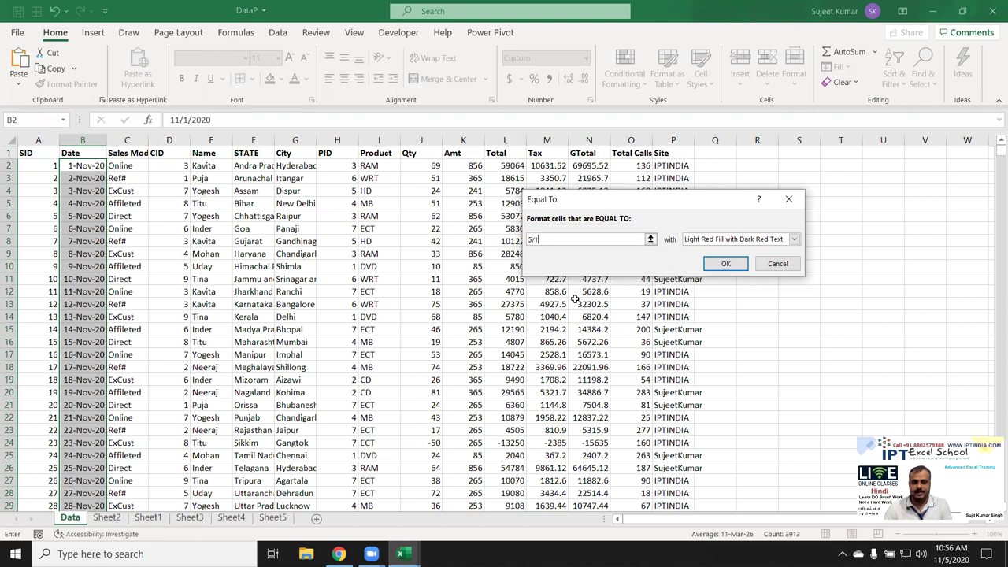
{"action": "key", "text": "BackSpace"}
{"action": "key", "text": "BackSpace"}
{"action": "key", "text": "BackSpace"}
{"action": "key", "text": "BackSpace"}
{"action": "type", "text": "11/5"}
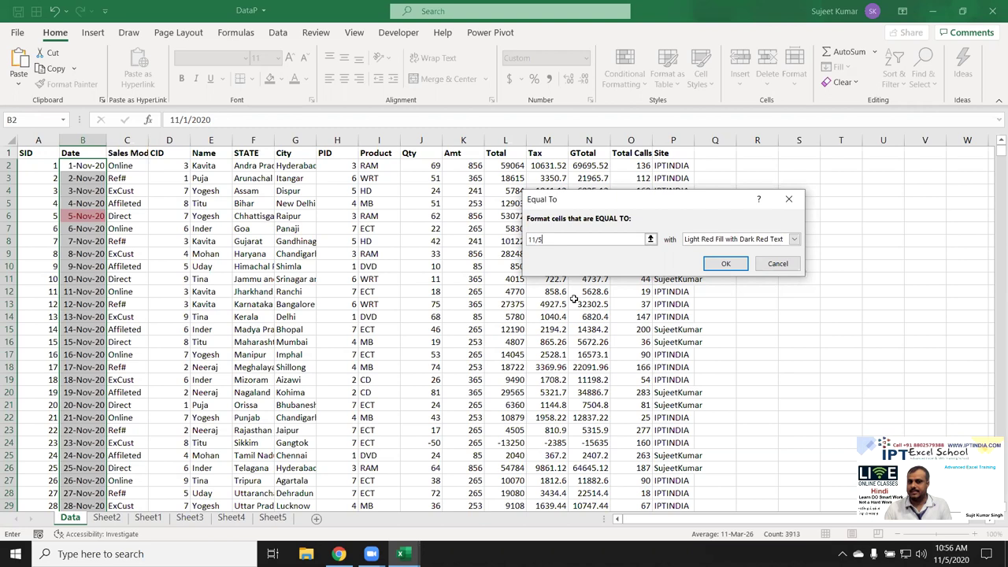
{"action": "key", "text": "Escape"}
{"action": "left_click", "coordinate": [625, 89]}
{"action": "mouse_move", "coordinate": [673, 110]}
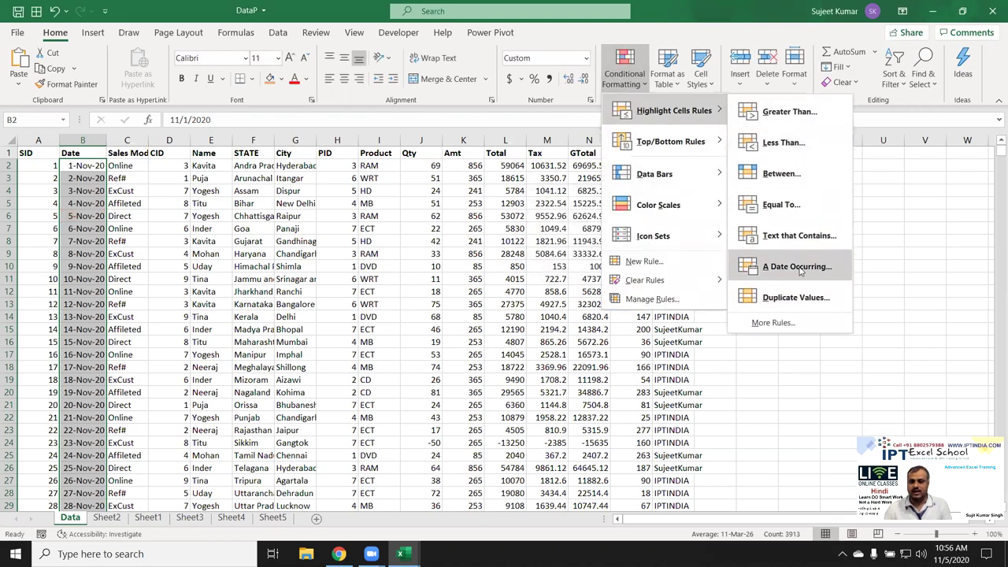
- Start A Date Occurring rule and preview Today, Tomorrow and In the last 7 days
{"action": "left_click", "coordinate": [796, 266]}
{"action": "left_click", "coordinate": [584, 227]}
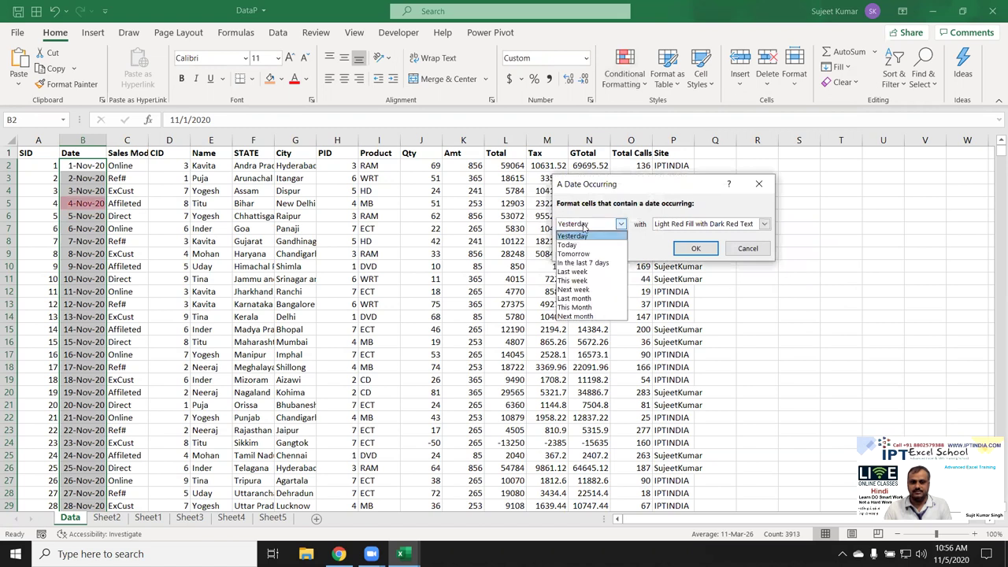
{"action": "left_click", "coordinate": [585, 234]}
{"action": "left_click", "coordinate": [584, 227]}
{"action": "left_click", "coordinate": [585, 253]}
{"action": "left_click", "coordinate": [587, 225]}
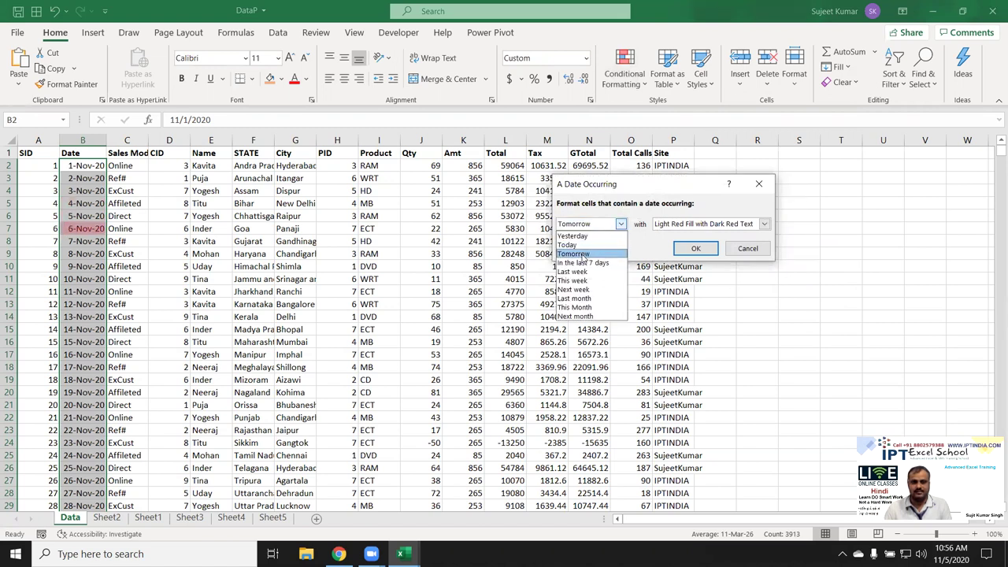
{"action": "left_click", "coordinate": [583, 255]}
{"action": "left_click", "coordinate": [584, 227]}
{"action": "left_click", "coordinate": [584, 263]}
- Preview Yesterday, Last week and This week, return to Today, then cancel the rule
{"action": "left_click", "coordinate": [584, 227]}
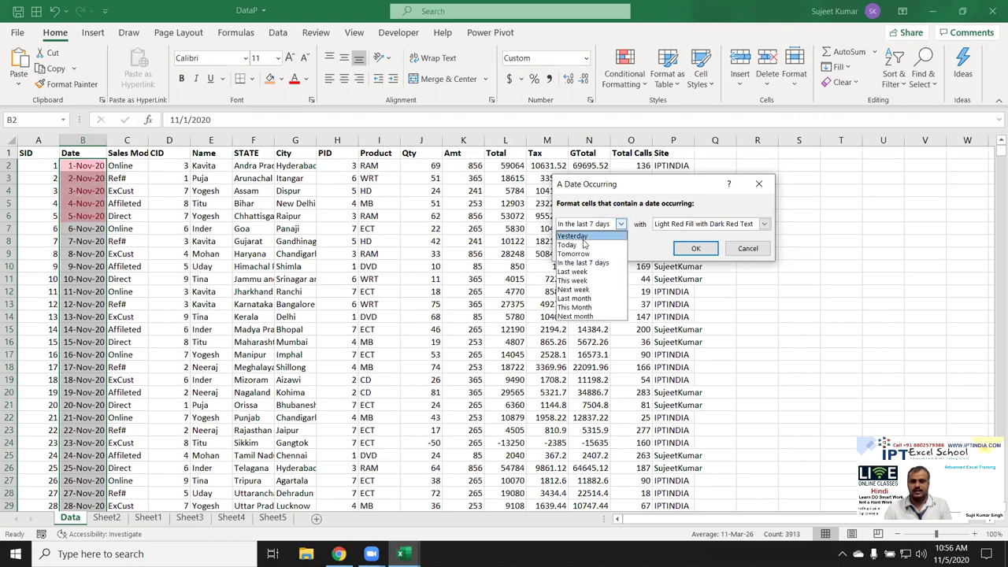
{"action": "left_click", "coordinate": [584, 236]}
{"action": "left_click", "coordinate": [584, 225]}
{"action": "left_click", "coordinate": [580, 245]}
{"action": "left_click", "coordinate": [584, 225]}
{"action": "left_click", "coordinate": [582, 254]}
{"action": "left_click", "coordinate": [577, 227]}
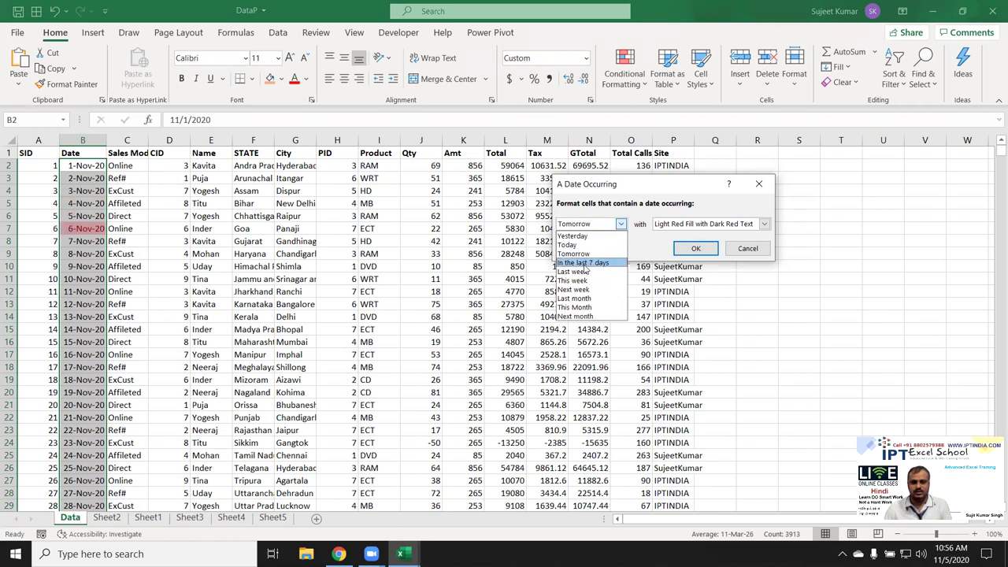
{"action": "left_click", "coordinate": [572, 271]}
{"action": "left_click", "coordinate": [579, 226]}
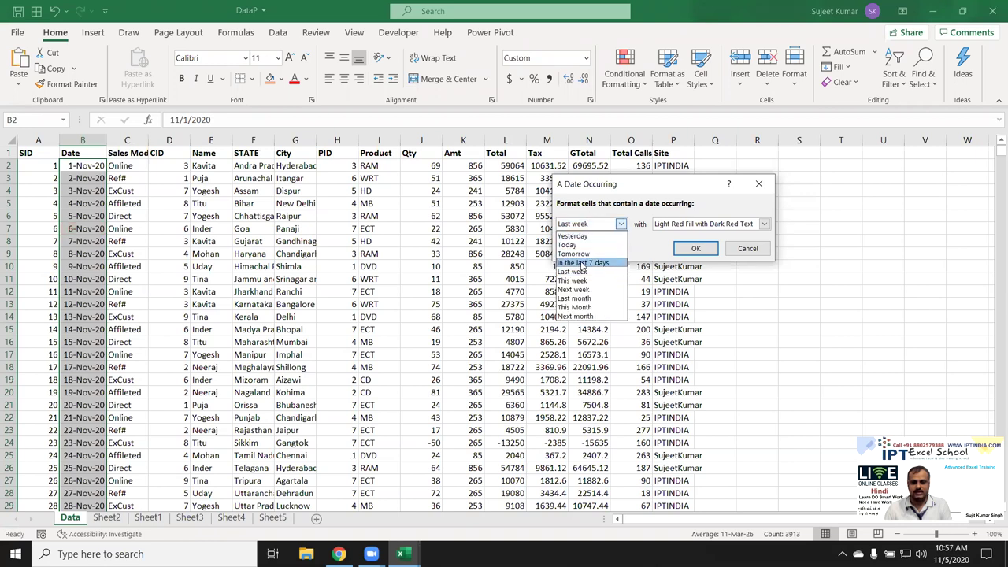
{"action": "left_click", "coordinate": [583, 281]}
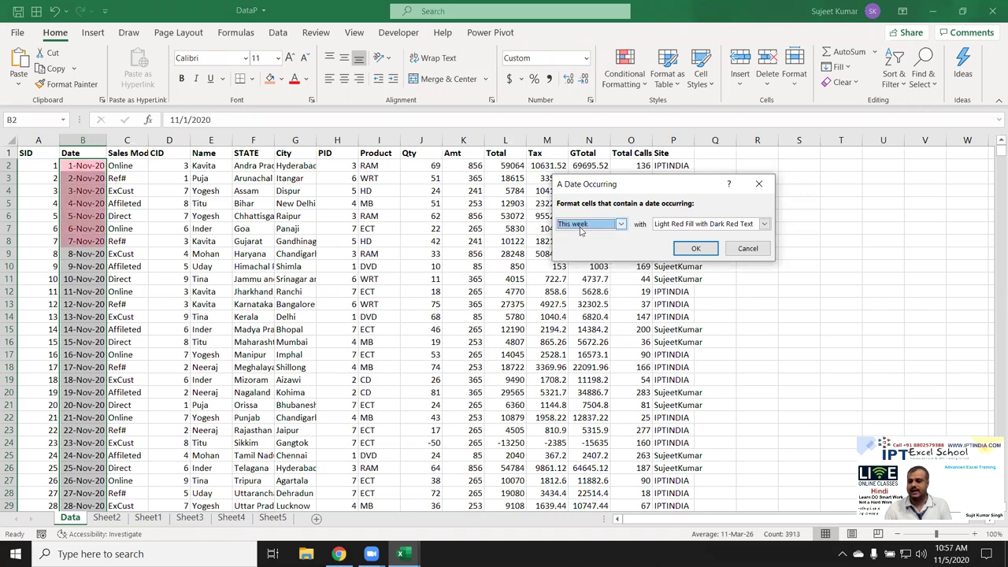
{"action": "left_click", "coordinate": [581, 229]}
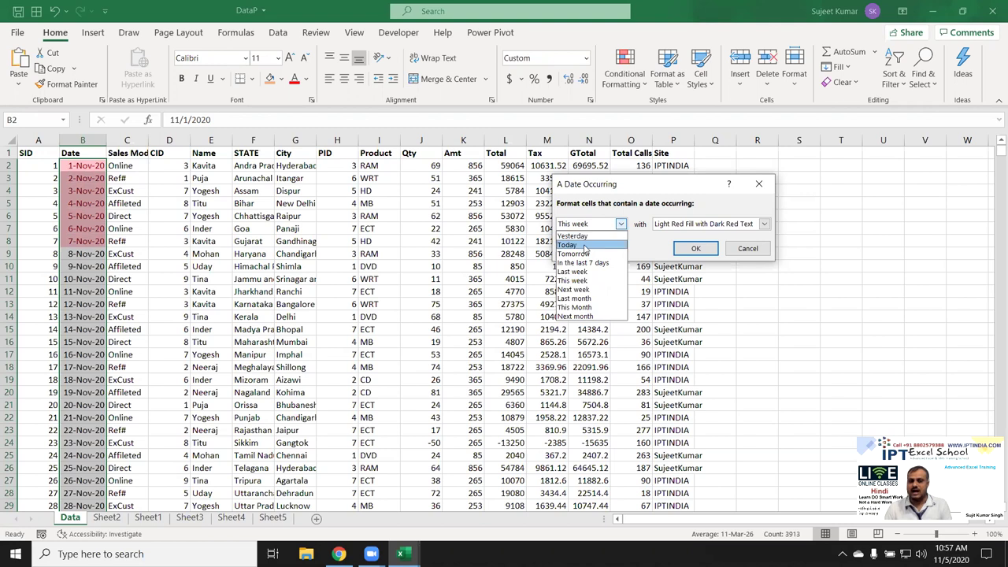
{"action": "left_click", "coordinate": [584, 245]}
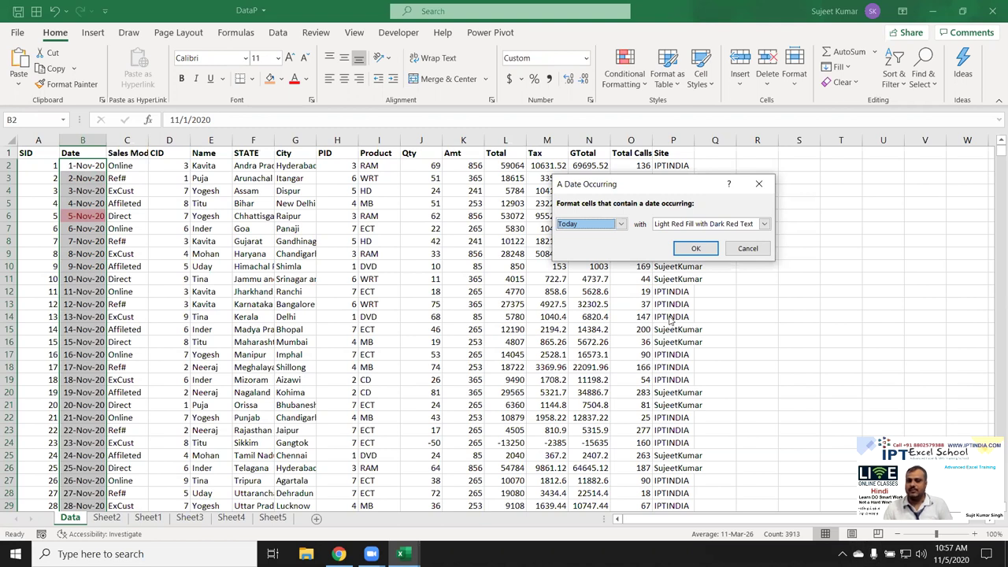
{"action": "left_click", "coordinate": [754, 251]}
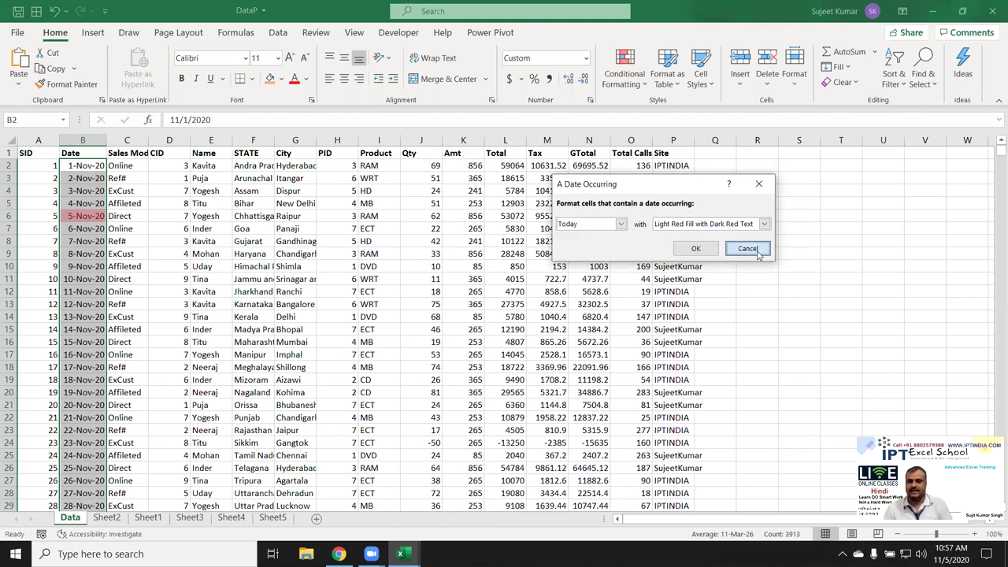
- Select Qty values J2:J27, switch a Duplicate Values rule to Unique, then dismiss it unapplied
{"action": "left_click", "coordinate": [625, 67]}
{"action": "mouse_move", "coordinate": [673, 110]}
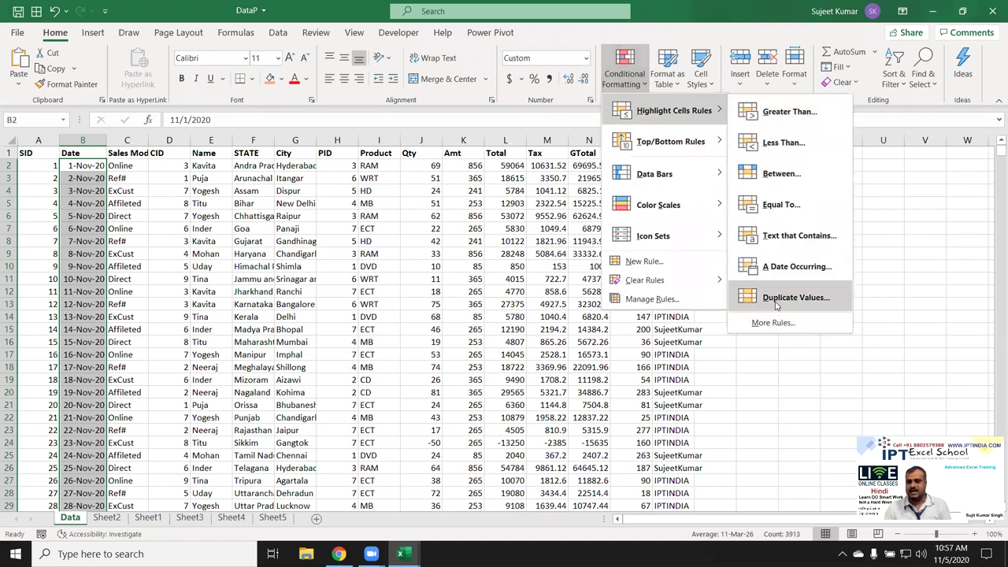
{"action": "left_click", "coordinate": [436, 277]}
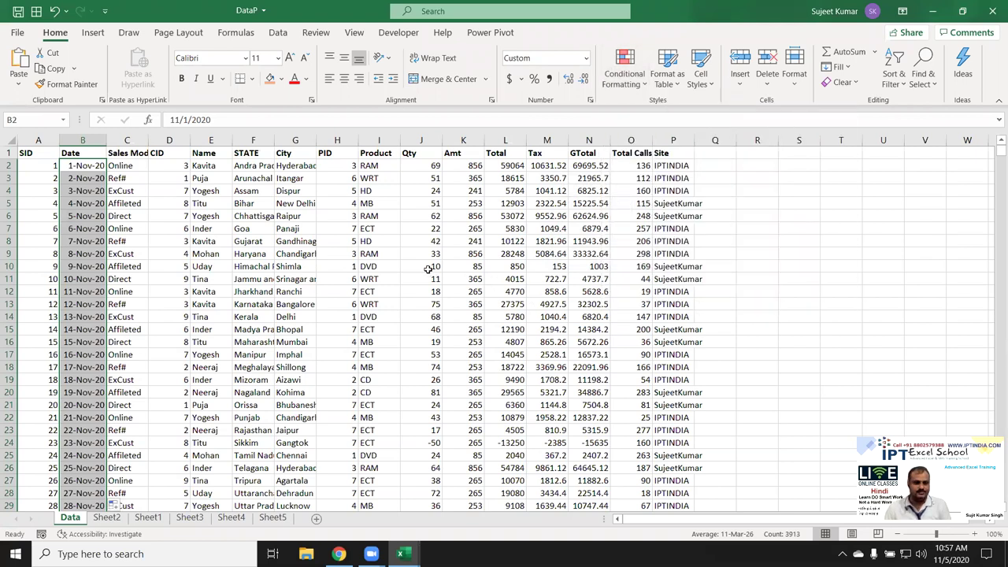
{"action": "mouse_move", "coordinate": [435, 168]}
{"action": "left_mouse_down"}
{"action": "mouse_move", "coordinate": [396, 417]}
{"action": "mouse_move", "coordinate": [436, 479]}
{"action": "left_mouse_up"}
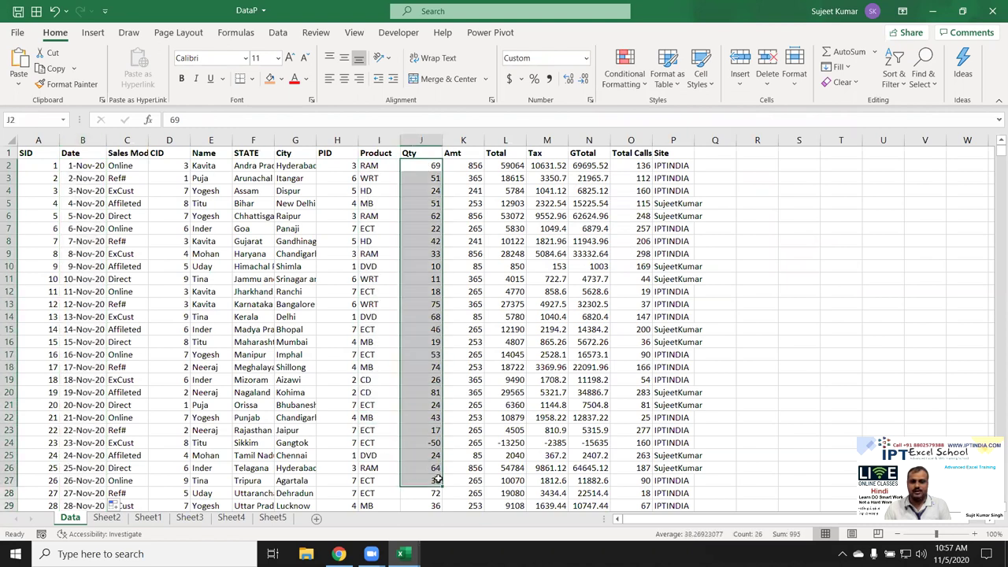
{"action": "left_click", "coordinate": [625, 85]}
{"action": "left_click", "coordinate": [769, 307]}
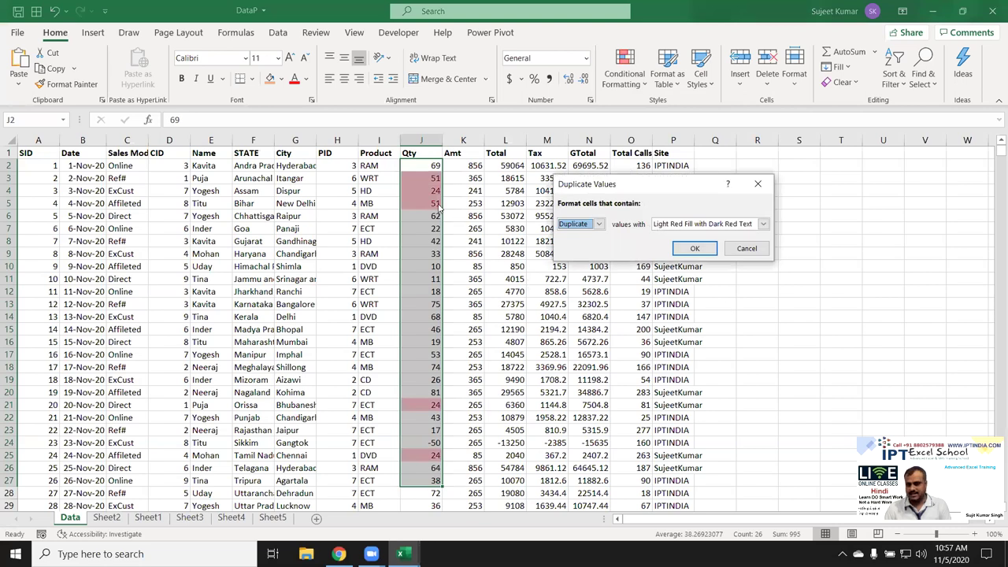
{"action": "left_click", "coordinate": [564, 228]}
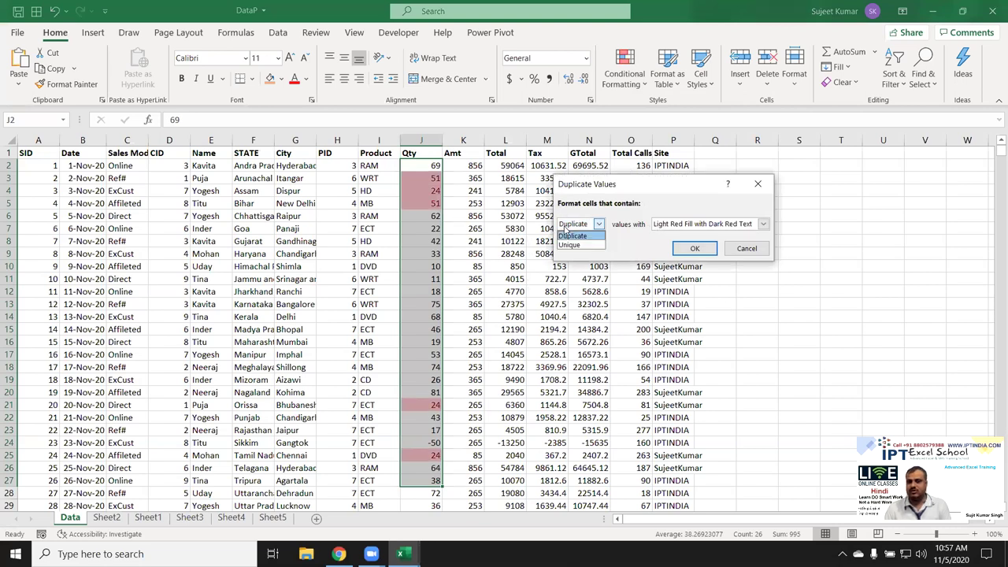
{"action": "left_click", "coordinate": [564, 245]}
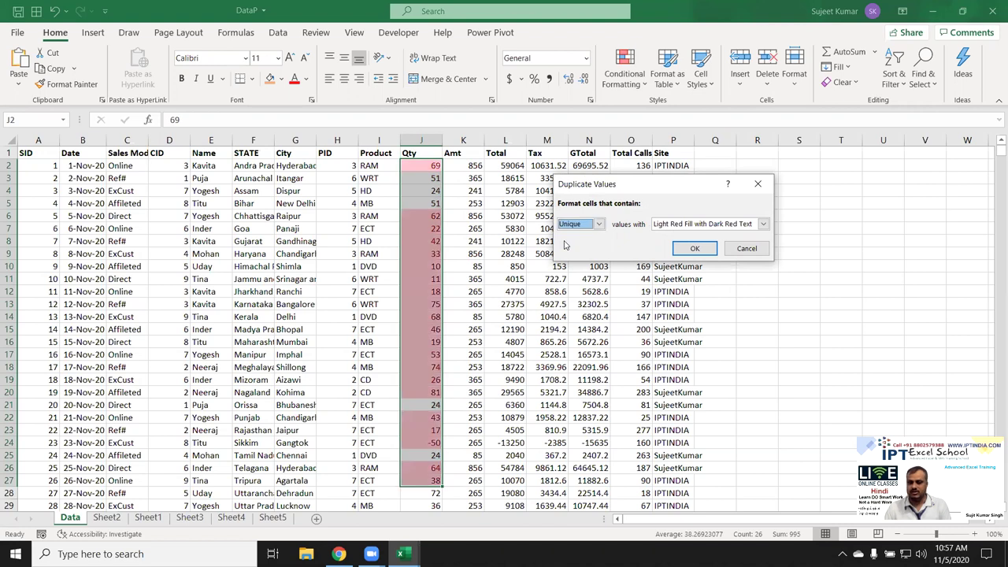
{"action": "key", "text": "Escape"}
- On Sheet4, clear the contents of columns K through S
{"action": "left_click", "coordinate": [142, 520]}
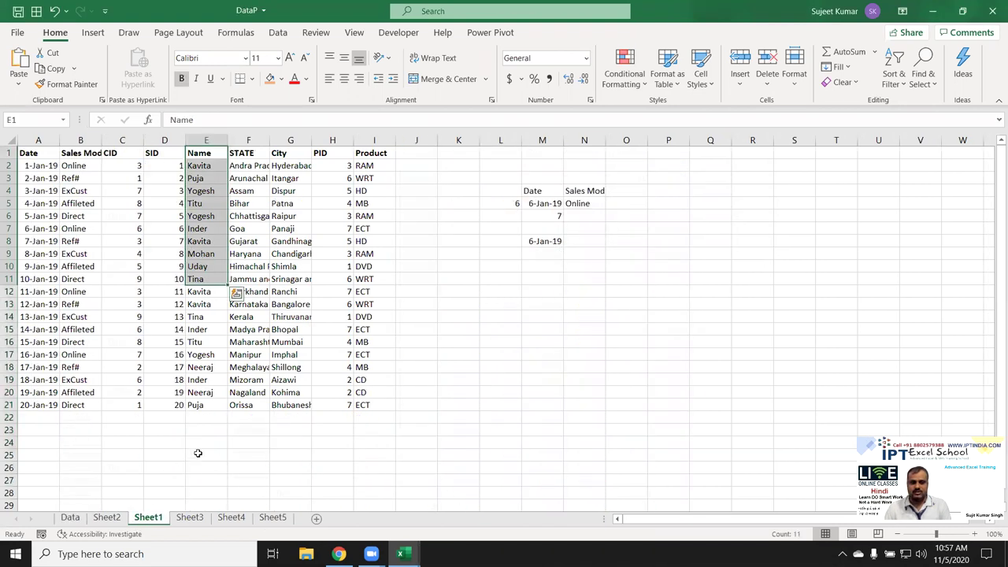
{"action": "left_click", "coordinate": [229, 520]}
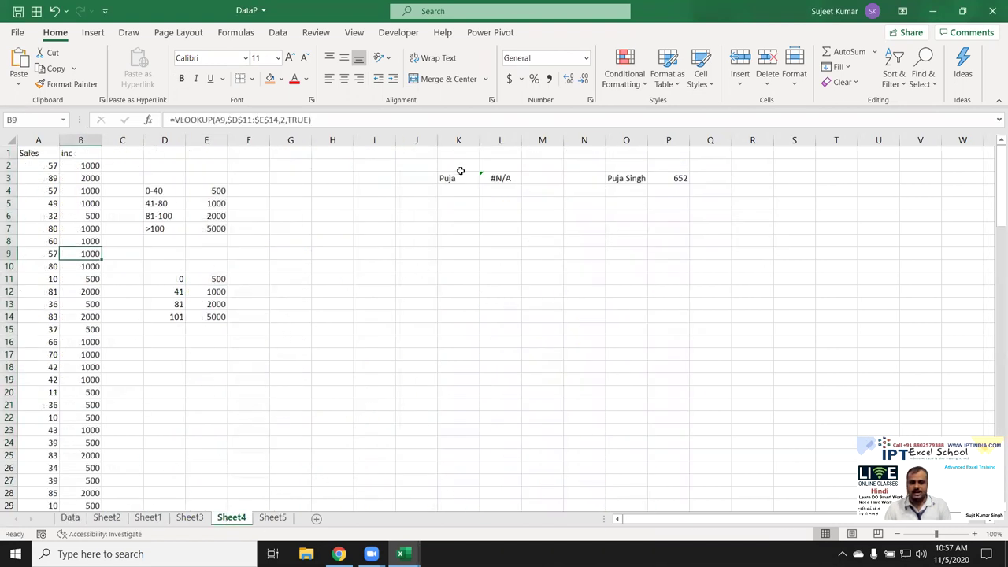
{"action": "left_click_drag", "start_coordinate": [459, 140], "coordinate": [794, 140]}
{"action": "key", "text": "Delete"}
- Enter a Name heading in K1 with Puja, Neeraj and Kavita below it
{"action": "key", "text": "Up"}
{"action": "type", "text": "Name"}
{"action": "key", "text": "Return"}
{"action": "type", "text": "Puja"}
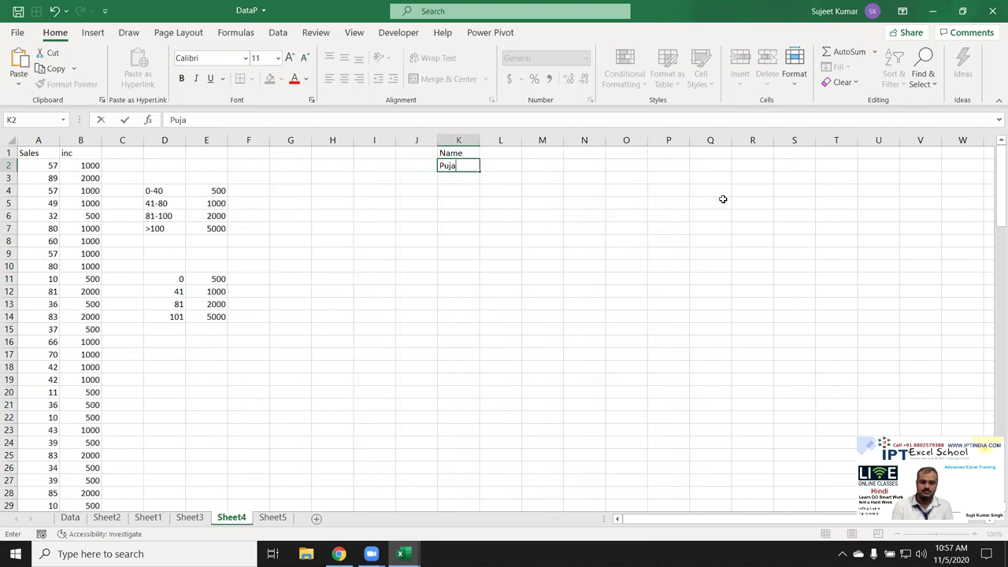
{"action": "key", "text": "Return"}
{"action": "type", "text": "Neeraj"}
{"action": "key", "text": "Return"}
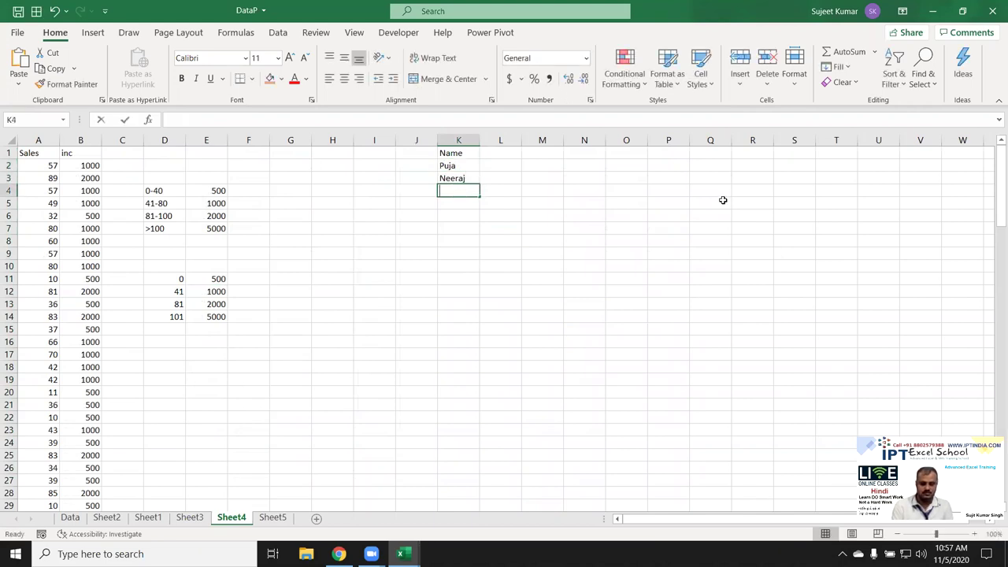
{"action": "type", "text": "Kavita"}
{"action": "key", "text": "Return"}
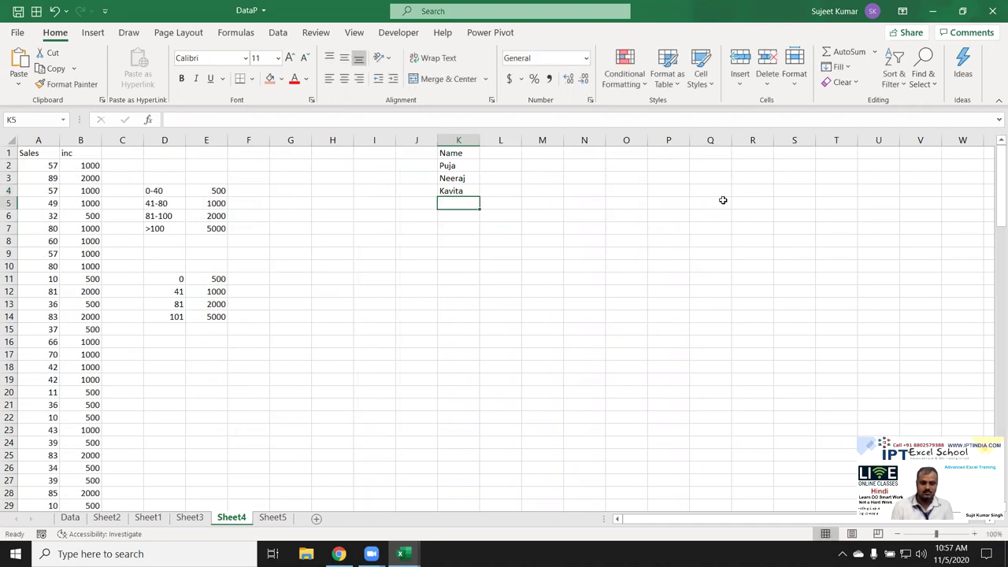
- Highlight duplicate values in column K with light red fill
{"action": "left_click_drag", "start_coordinate": [451, 153], "coordinate": [455, 192]}
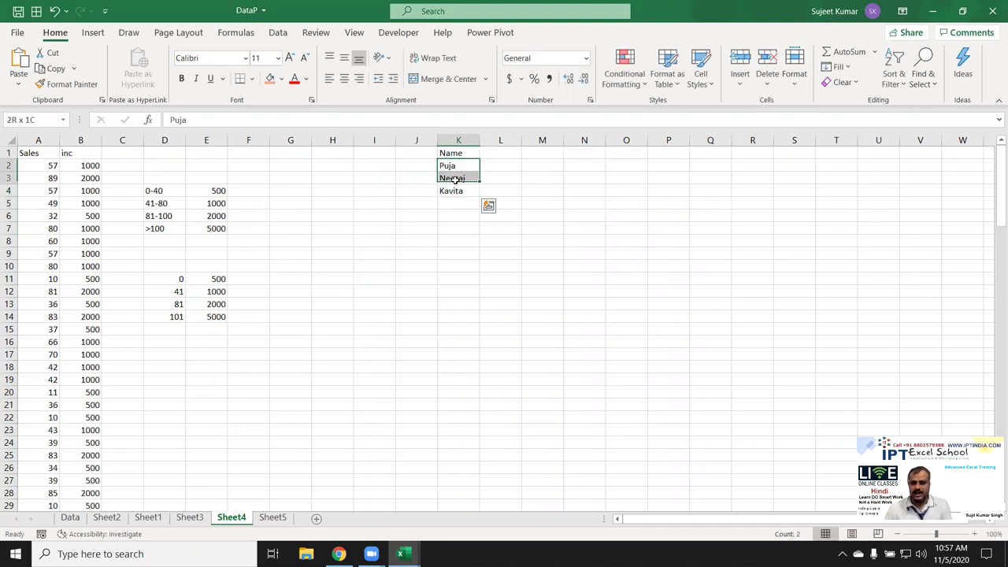
{"action": "left_click", "coordinate": [451, 140]}
{"action": "left_click", "coordinate": [624, 71]}
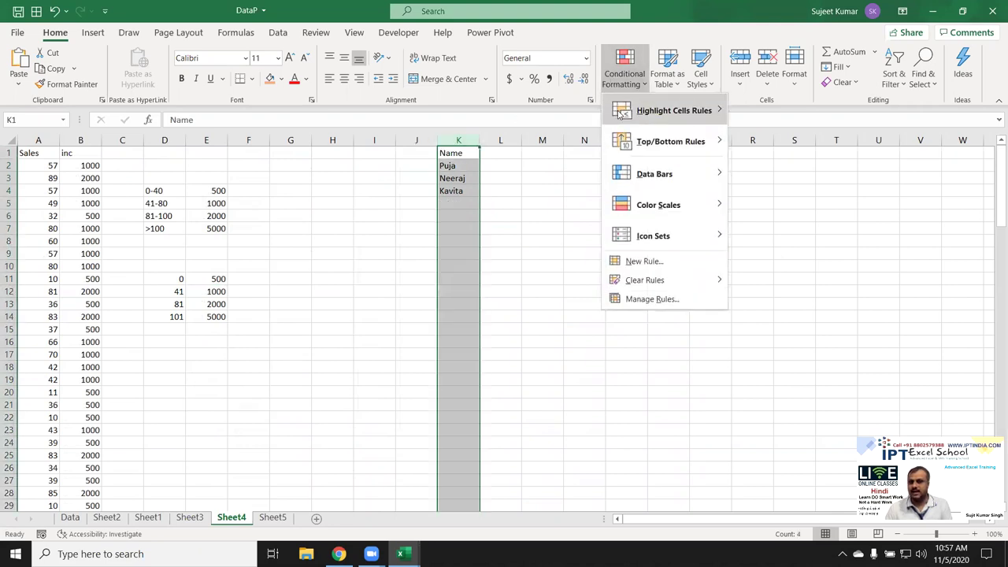
{"action": "mouse_move", "coordinate": [674, 110]}
{"action": "left_click", "coordinate": [788, 297]}
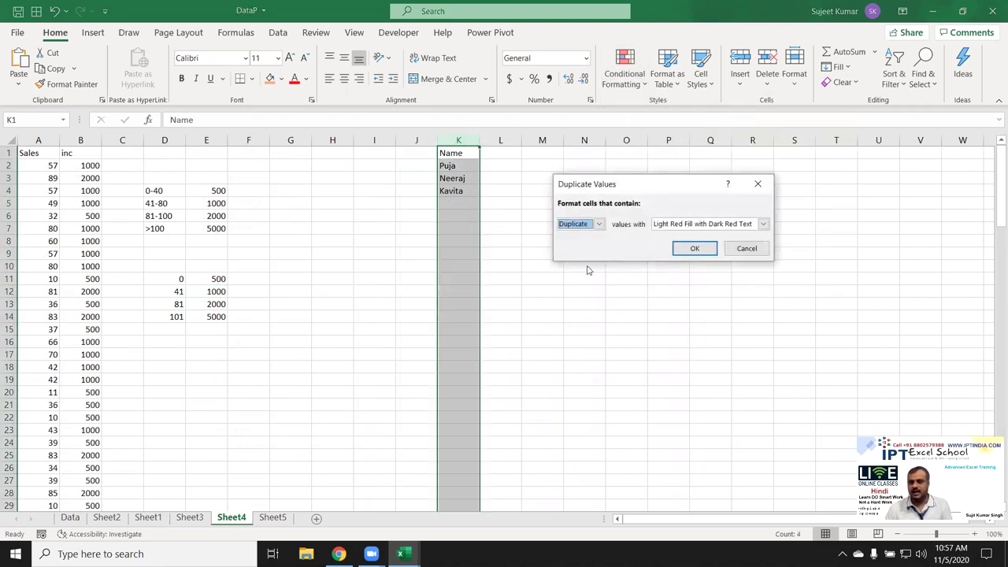
{"action": "left_click", "coordinate": [695, 248]}
- Add a second Puja in K5 to test the duplicate highlight, then return to Sheet1
{"action": "left_click", "coordinate": [472, 203]}
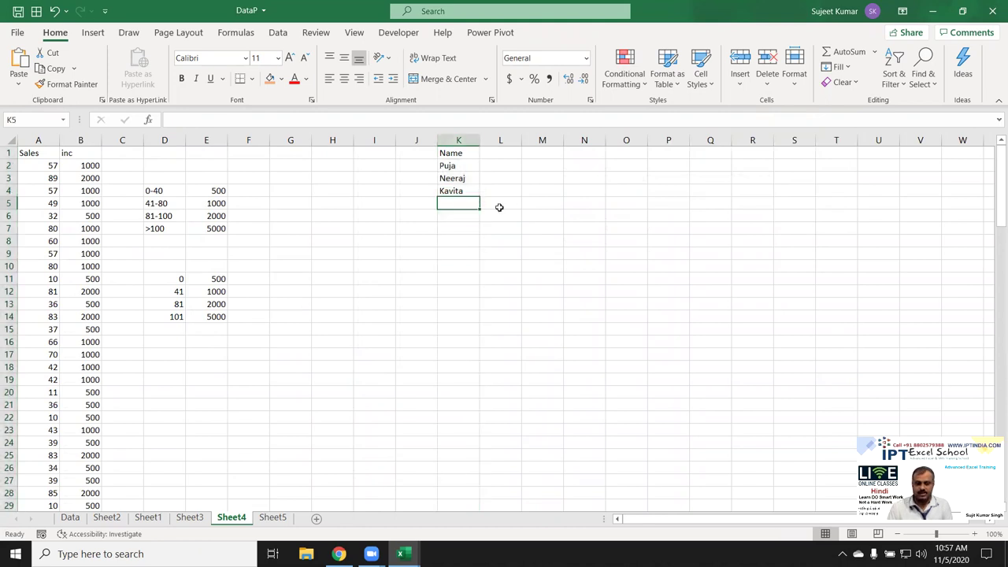
{"action": "type", "text": "Puja"}
{"action": "key", "text": "Return"}
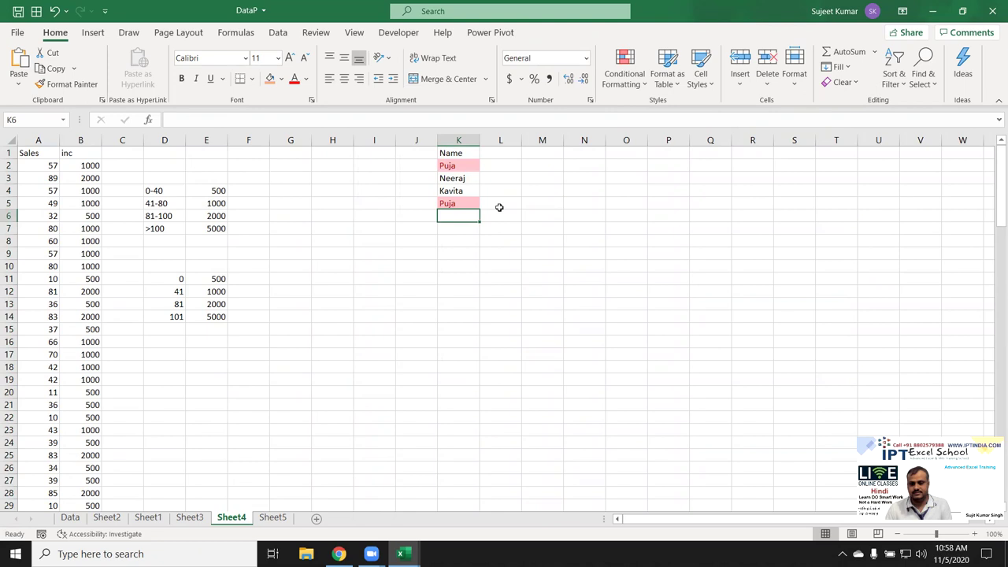
{"action": "left_click", "coordinate": [453, 203]}
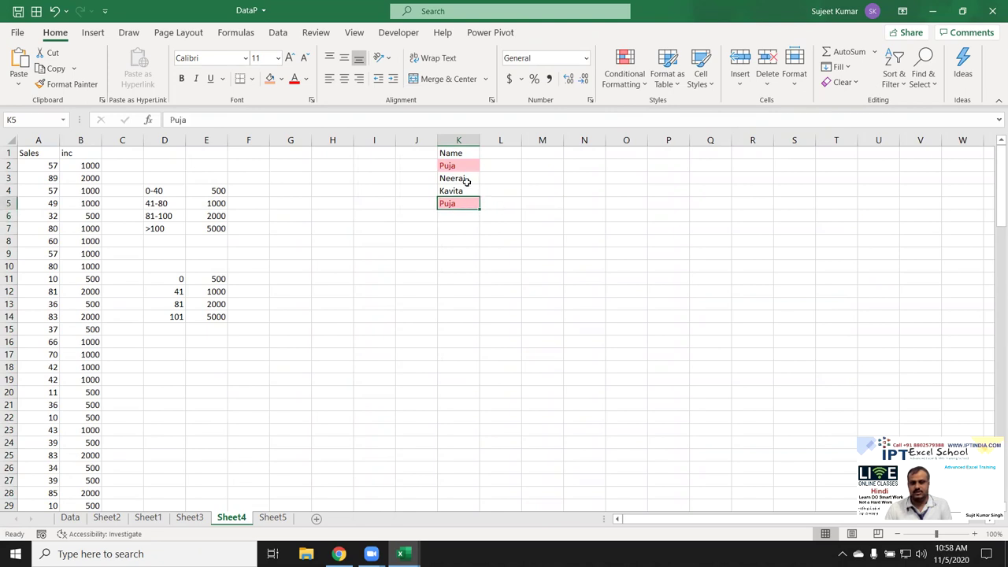
{"action": "left_click", "coordinate": [461, 167]}
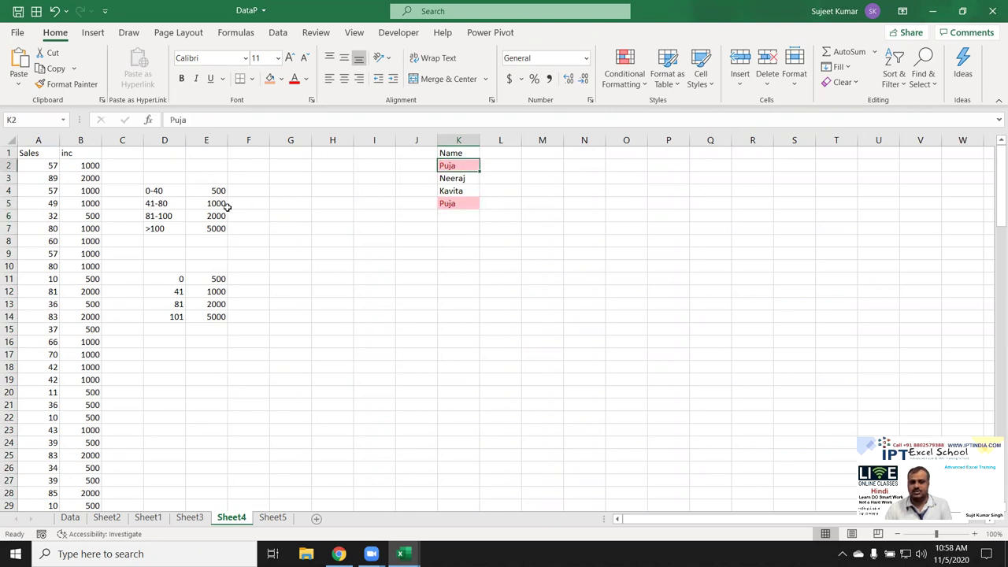
{"action": "left_click", "coordinate": [148, 518]}
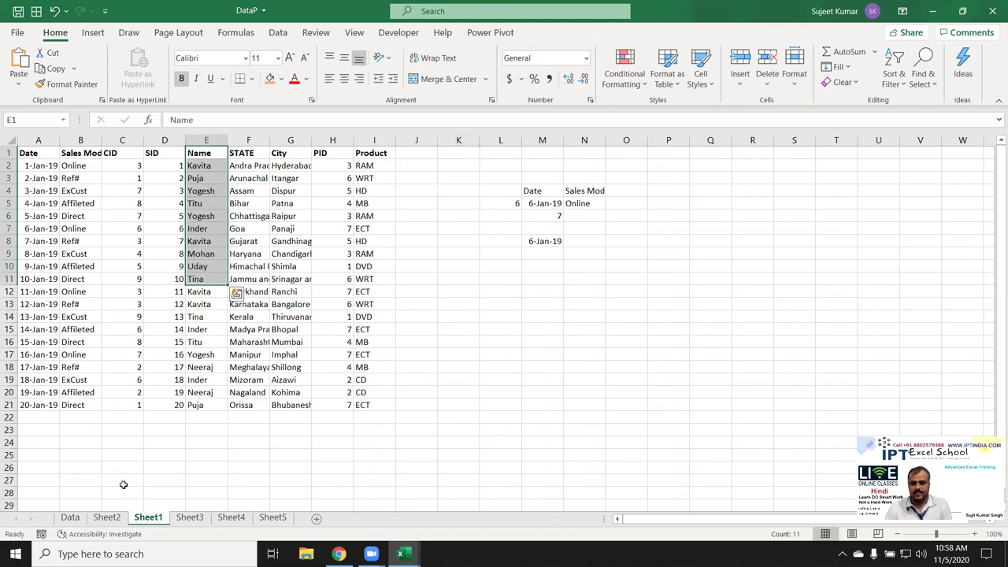
- Go to the Data sheet, deselect the Qty range, and open Conditional Formatting
{"action": "left_click", "coordinate": [78, 518]}
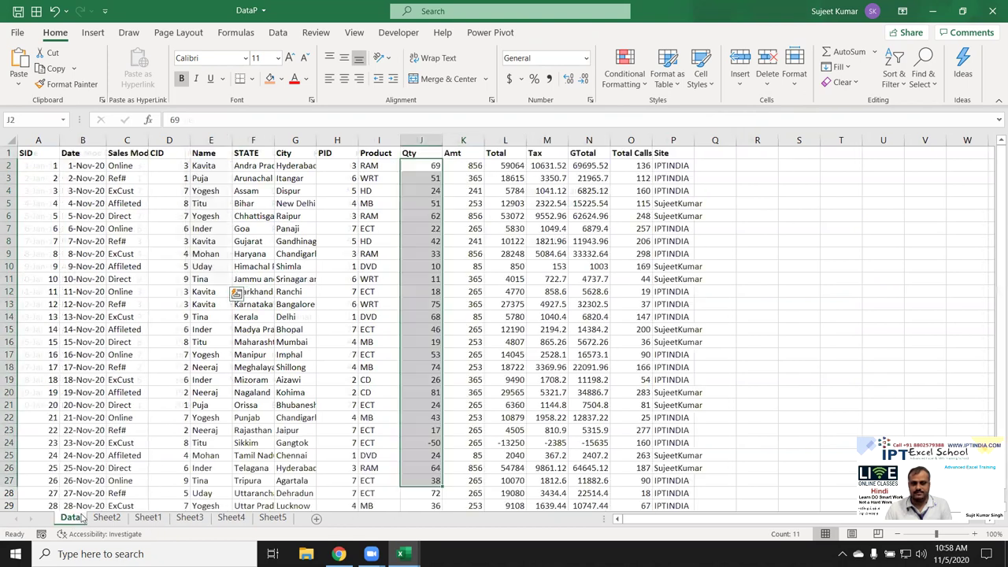
{"action": "left_click", "coordinate": [644, 212]}
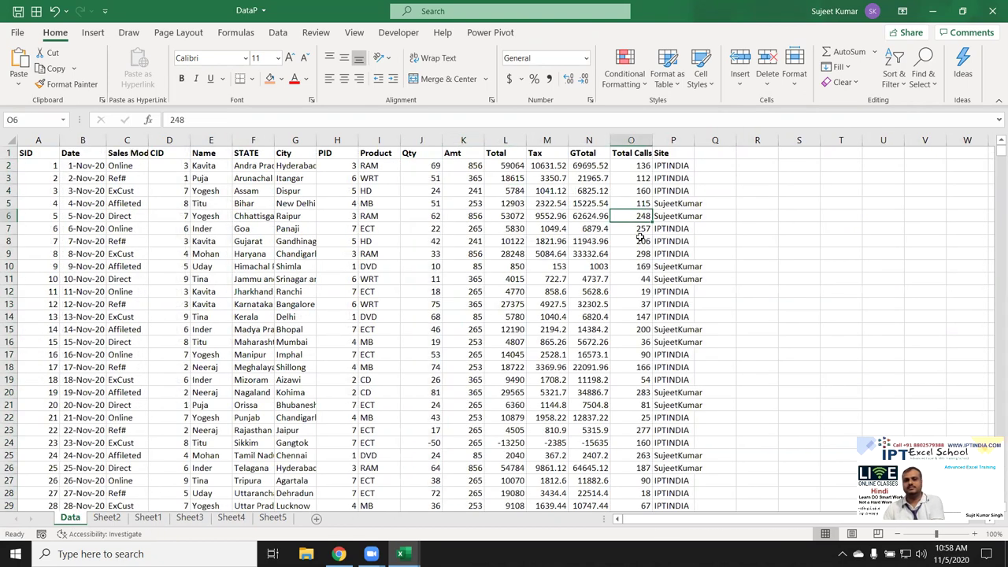
{"action": "left_click", "coordinate": [624, 71]}
{"action": "mouse_move", "coordinate": [666, 110]}
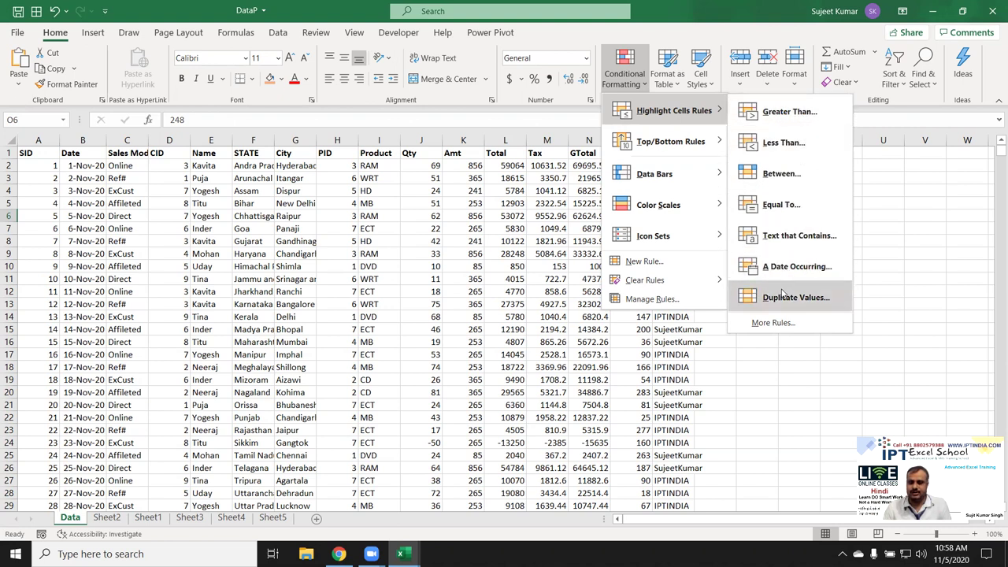
- Try a Top 10 Items rule on Qty column J with a changed count, then cancel it
{"action": "mouse_move", "coordinate": [670, 142]}
{"action": "left_click", "coordinate": [430, 231]}
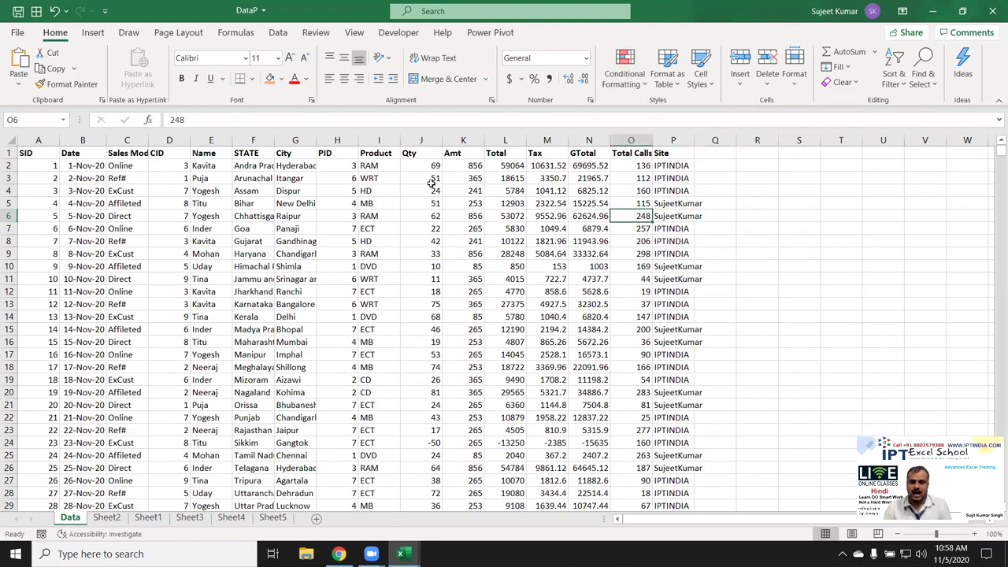
{"action": "left_click", "coordinate": [422, 140]}
{"action": "left_click", "coordinate": [625, 69]}
{"action": "mouse_move", "coordinate": [671, 141]}
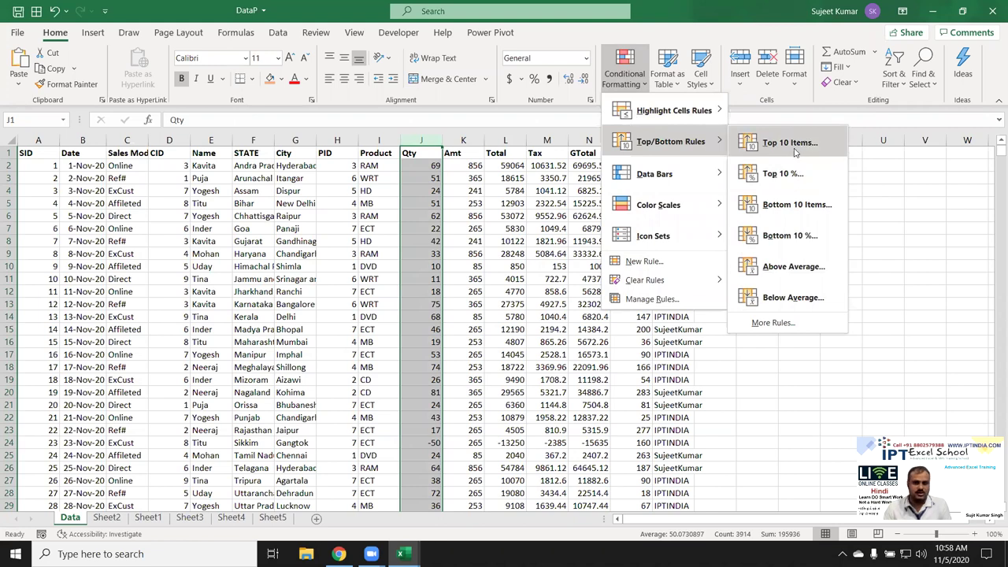
{"action": "left_click", "coordinate": [793, 144]}
{"action": "type", "text": "5"}
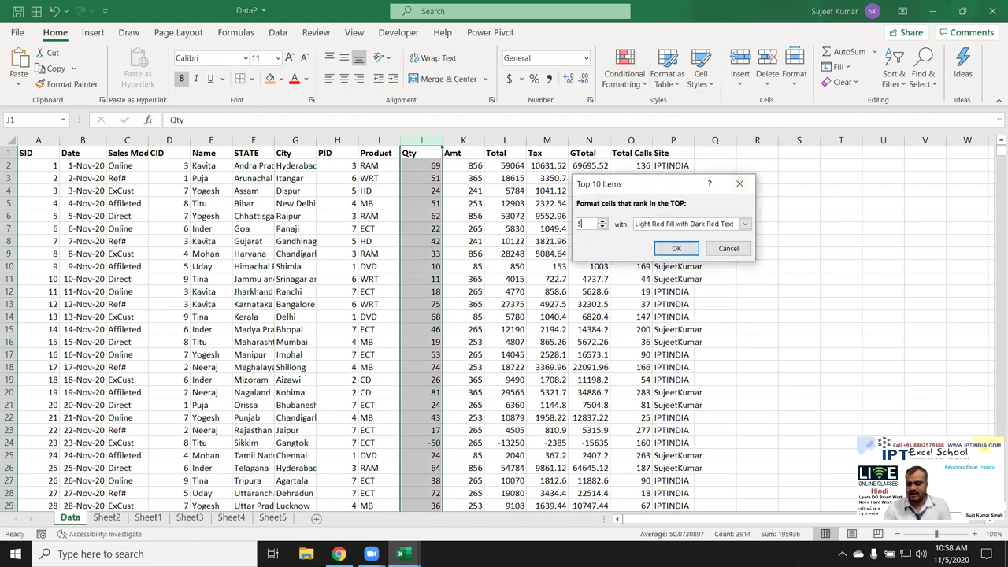
{"action": "type", "text": "00"}
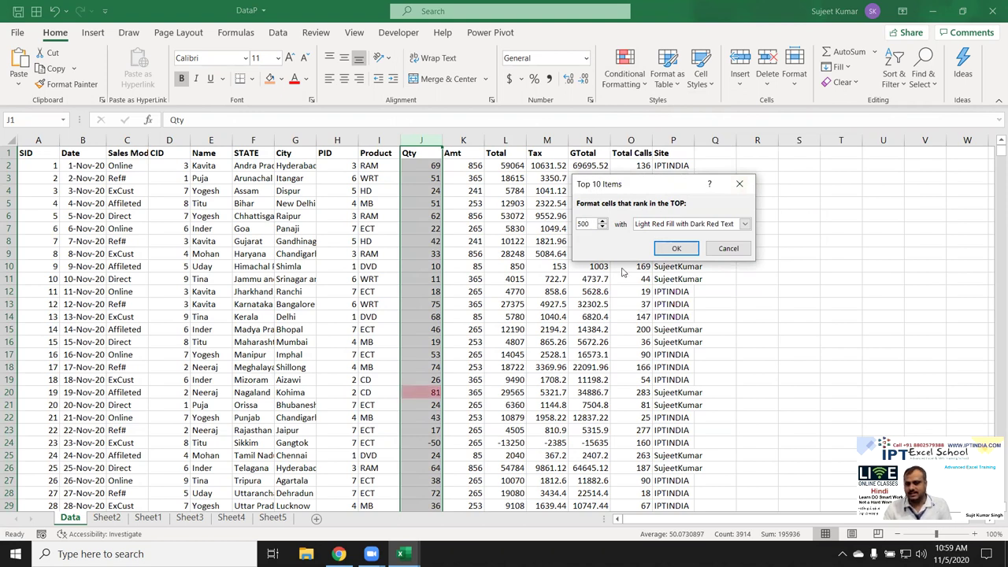
{"action": "left_click", "coordinate": [728, 249]}
{"action": "left_click", "coordinate": [624, 69]}
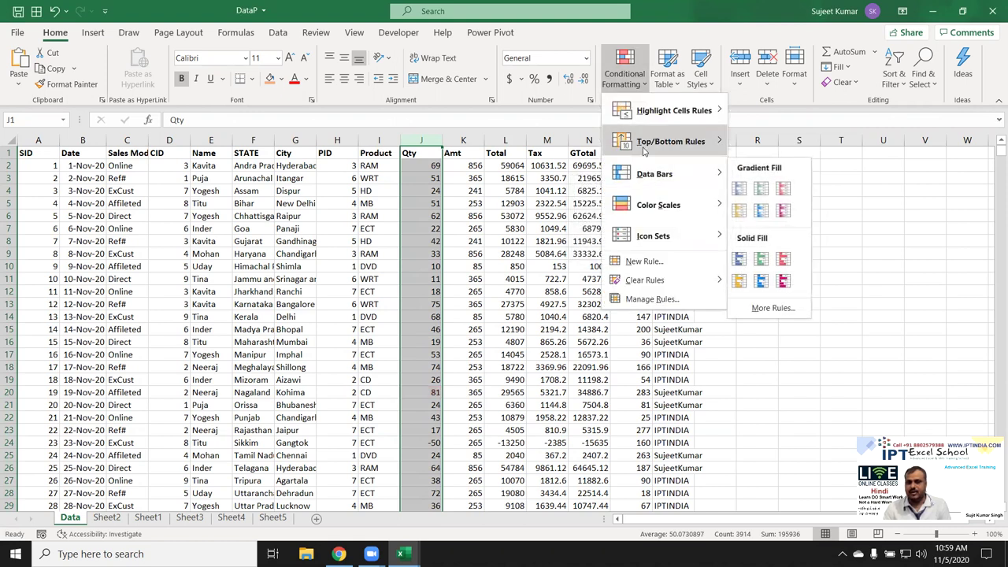
{"action": "mouse_move", "coordinate": [671, 142]}
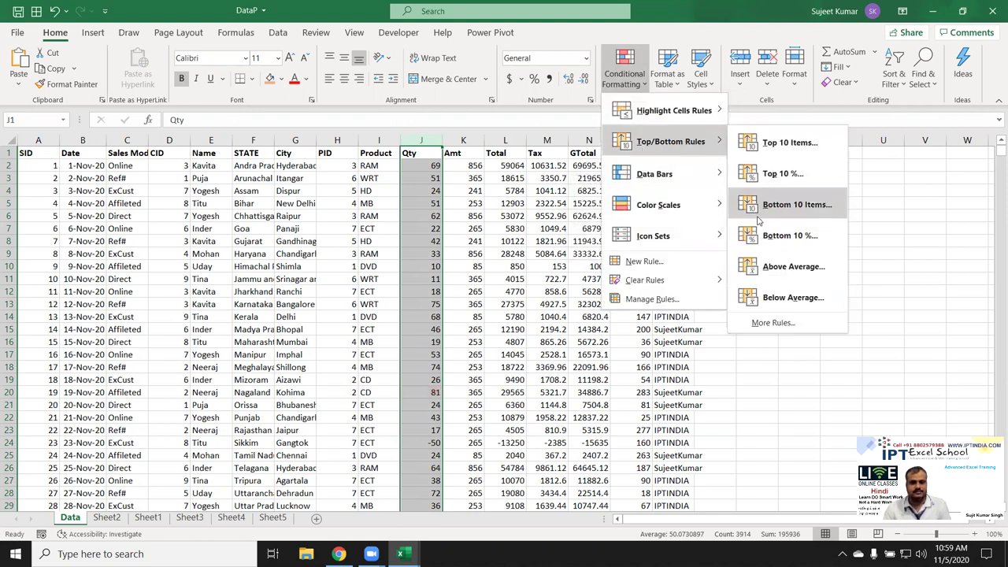
- Preview a Bottom 10% red highlight on Qty, then cancel it
{"action": "left_click", "coordinate": [779, 235]}
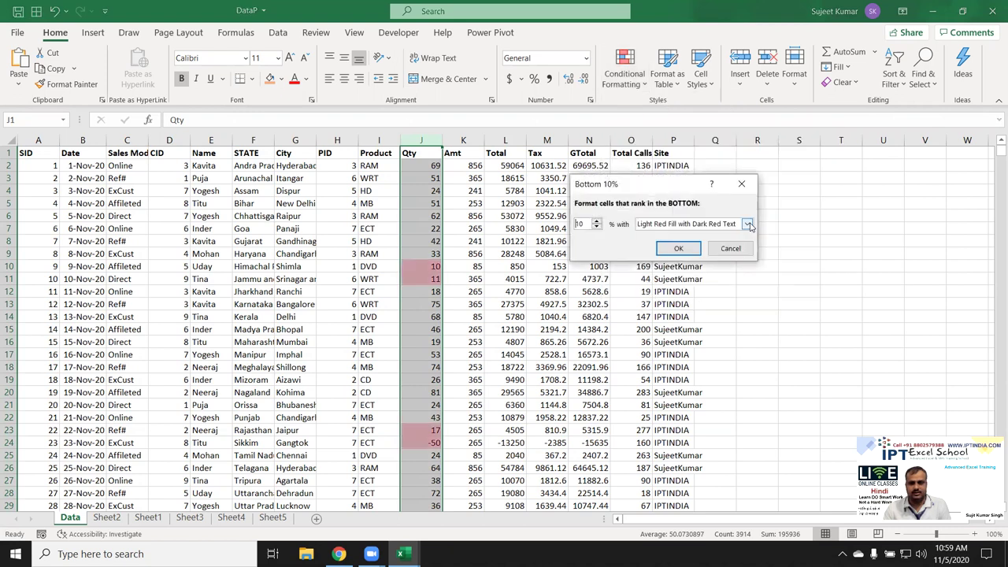
{"action": "left_click", "coordinate": [732, 250]}
{"action": "left_click", "coordinate": [624, 72]}
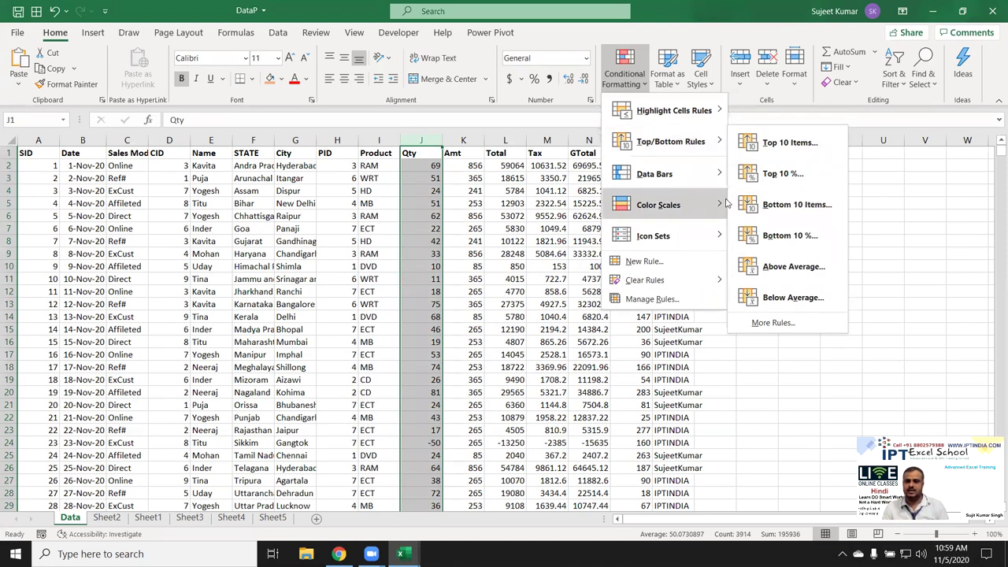
{"action": "mouse_move", "coordinate": [671, 142]}
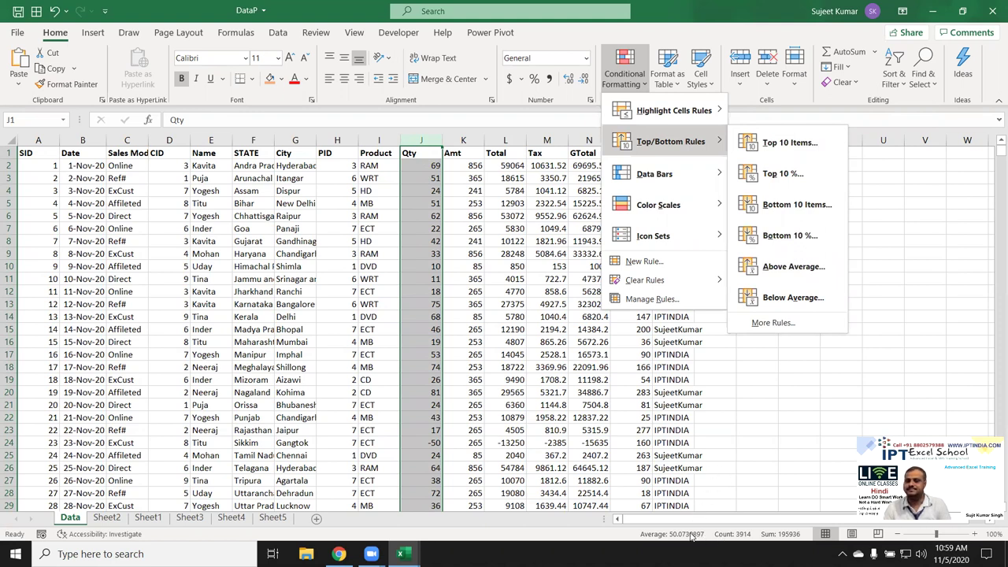
- Preview and cancel an Above Average highlight on Qty, then choose Below Average
{"action": "left_click", "coordinate": [794, 267]}
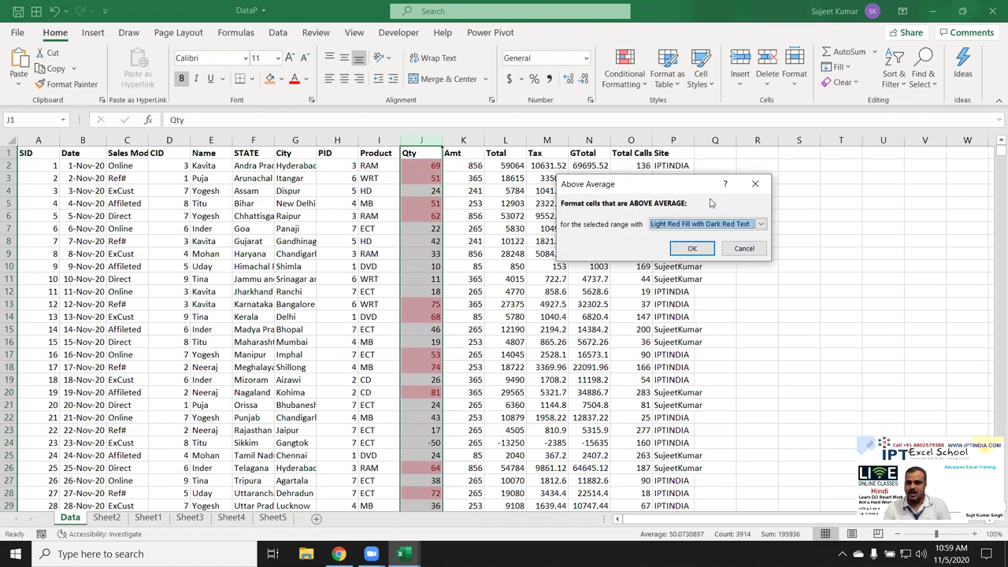
{"action": "left_click", "coordinate": [745, 249]}
{"action": "left_click", "coordinate": [631, 79]}
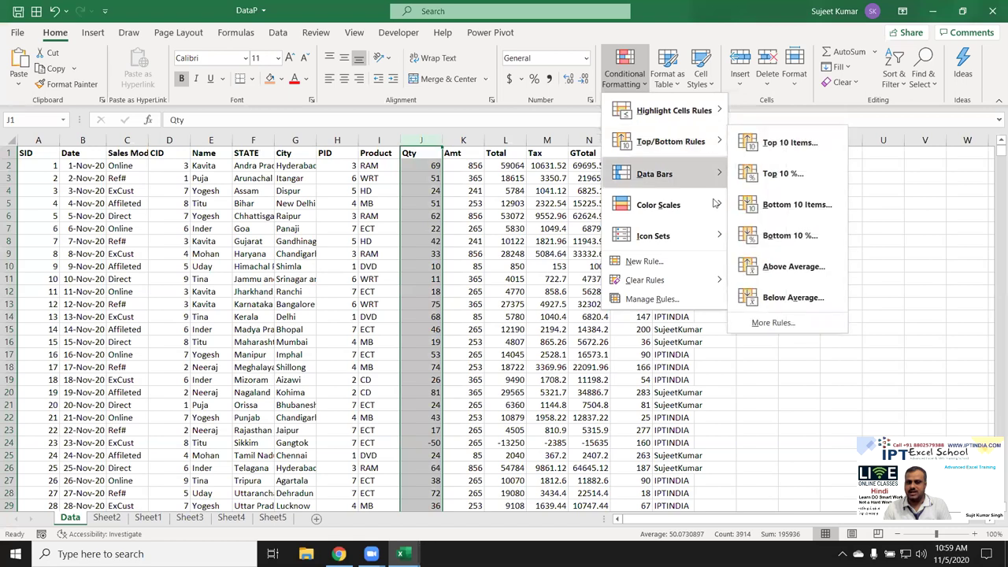
{"action": "left_click", "coordinate": [771, 303]}
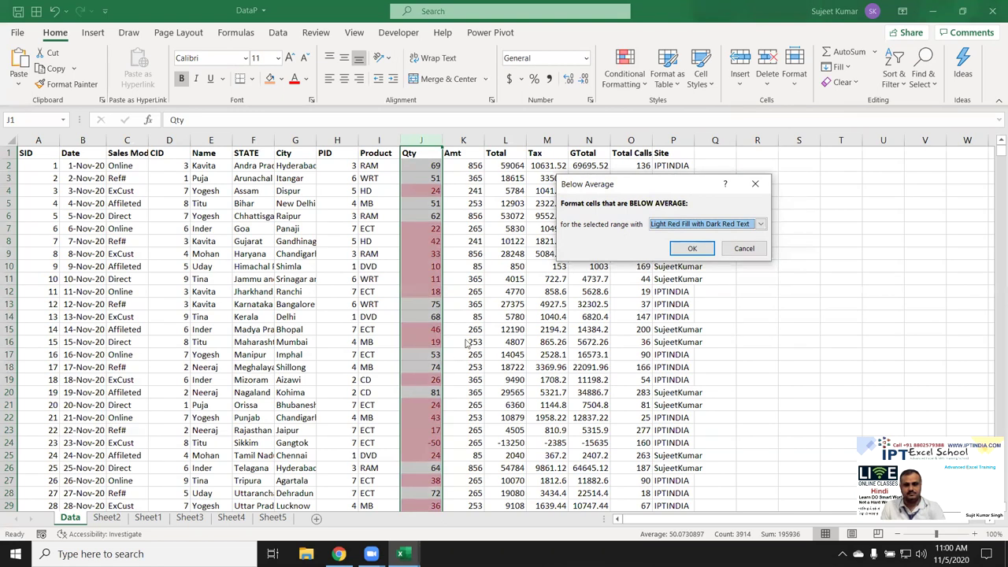
{"action": "left_click", "coordinate": [688, 224]}
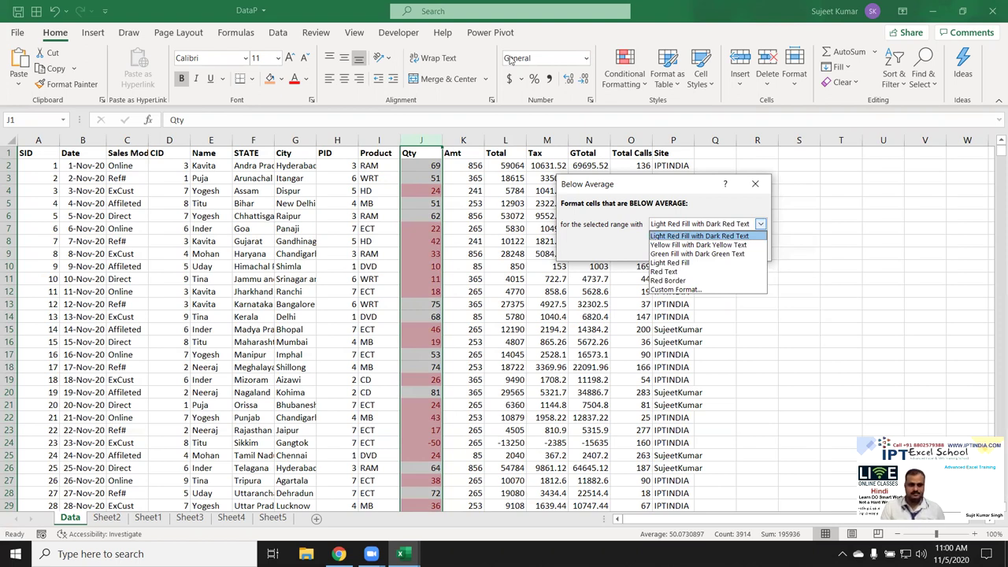
{"action": "key", "text": "Escape"}
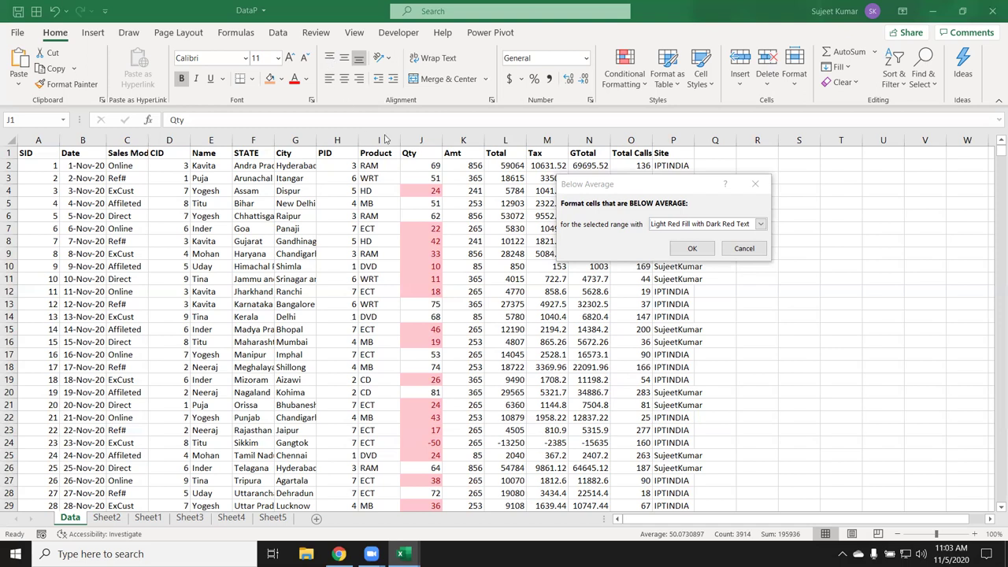
- Cancel the Below Average highlight and browse Conditional Formatting through to Data Bars
{"action": "left_click", "coordinate": [743, 248]}
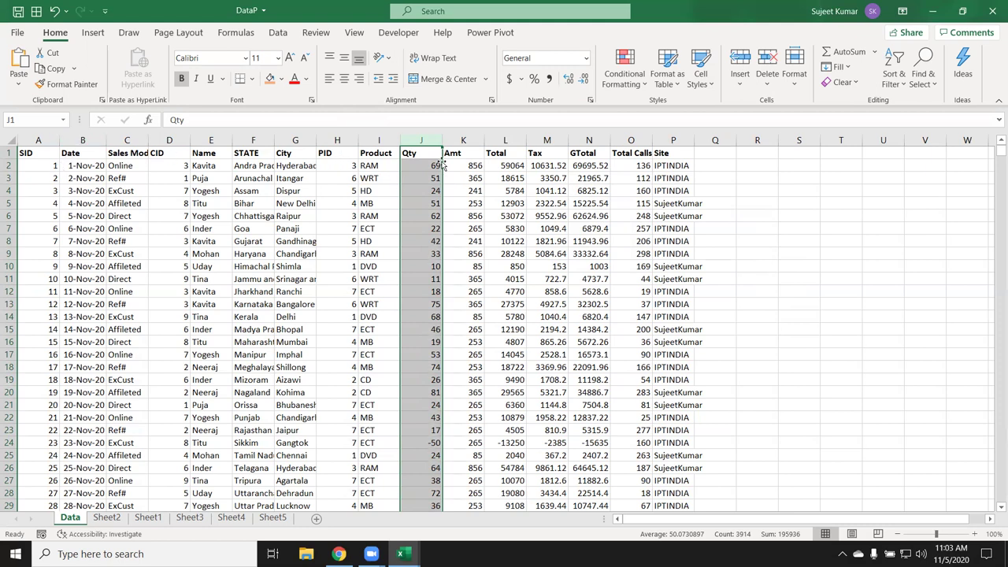
{"action": "left_click", "coordinate": [629, 78]}
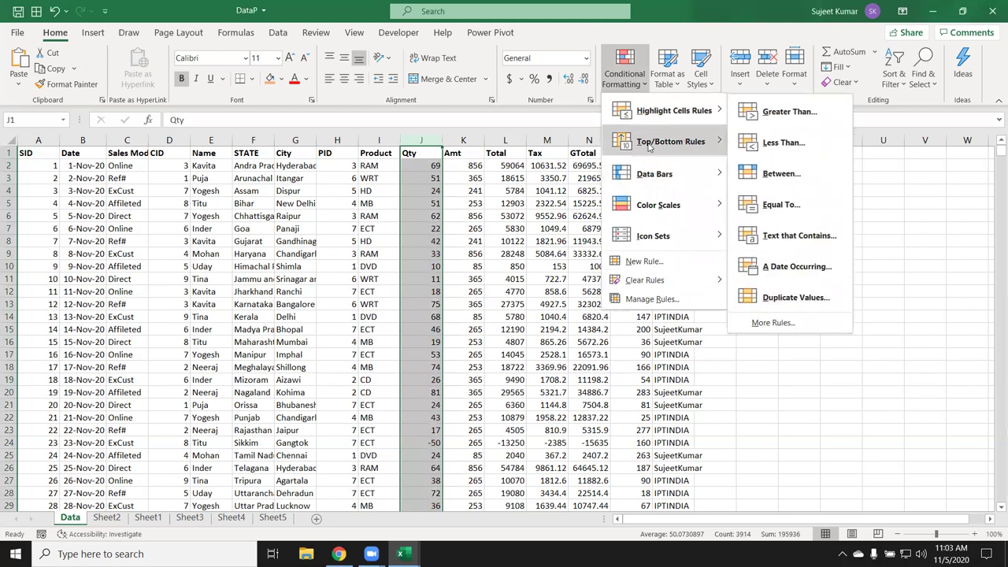
{"action": "mouse_move", "coordinate": [670, 142]}
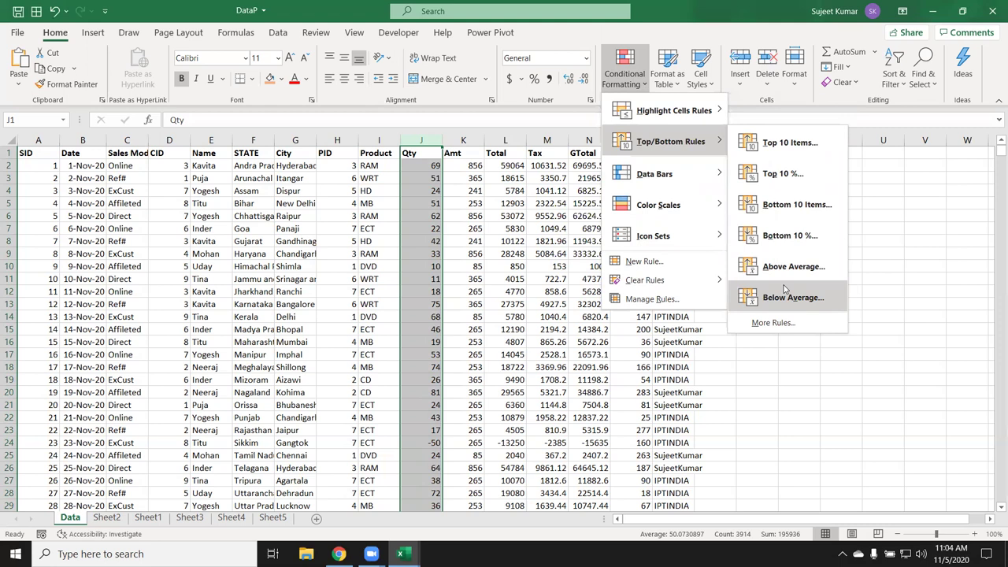
{"action": "left_click", "coordinate": [784, 292]}
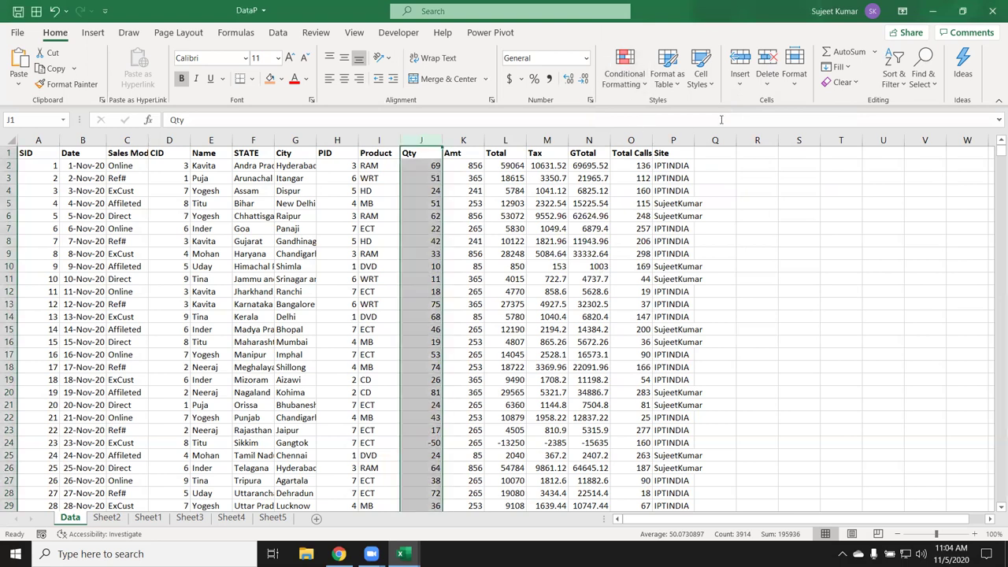
{"action": "left_click", "coordinate": [625, 67]}
{"action": "mouse_move", "coordinate": [655, 174]}
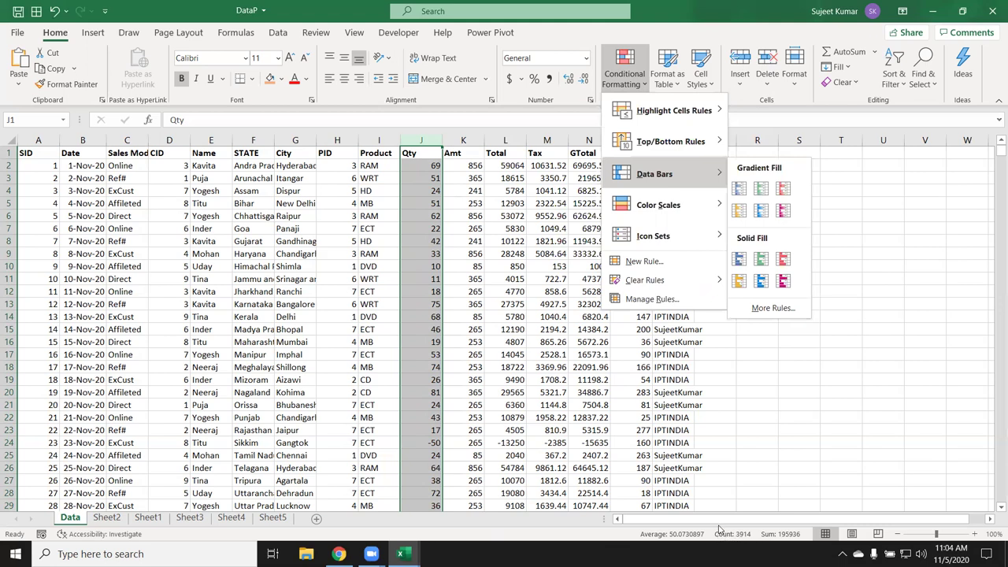
- Apply blue gradient data bars to Qty, then change J24 to 50 and J32 to 60
{"action": "left_click", "coordinate": [739, 190]}
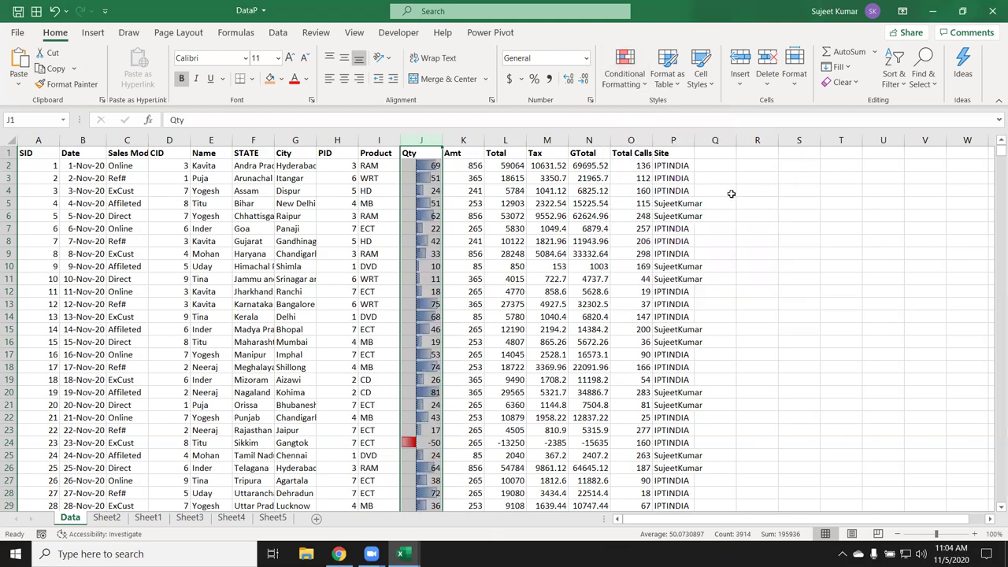
{"action": "left_click", "coordinate": [554, 276]}
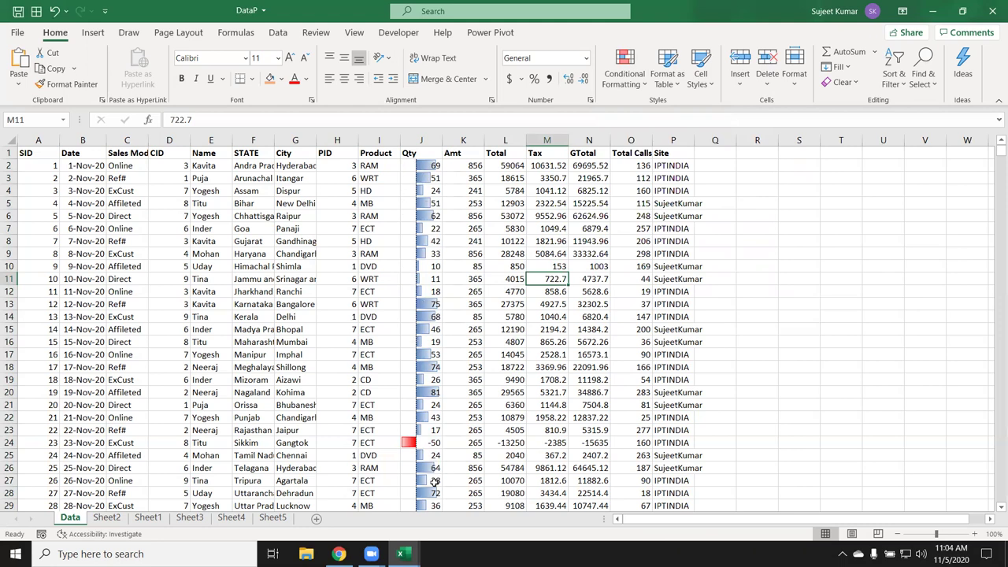
{"action": "left_click", "coordinate": [428, 442]}
{"action": "type", "text": "50"}
{"action": "key", "text": "Return"}
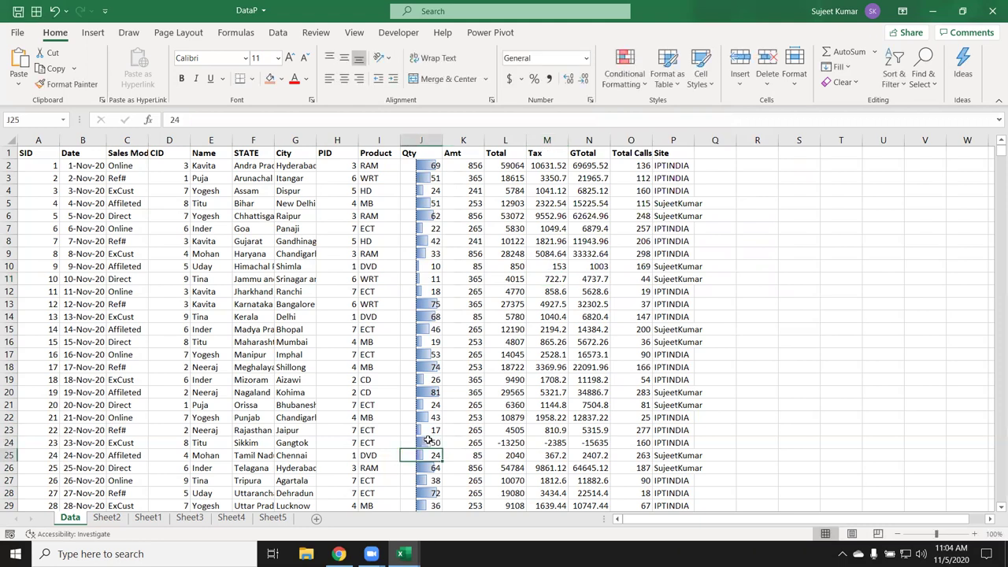
{"action": "scroll", "coordinate": [429, 449], "scroll_direction": "down", "scroll_amount": 4}
{"action": "left_click", "coordinate": [421, 393]}
{"action": "type", "text": "60"}
{"action": "key", "text": "Return"}
- Scroll through the Qty column checking for other negative values, then select J1
{"action": "scroll", "coordinate": [422, 398], "scroll_direction": "down", "scroll_amount": 4}
{"action": "scroll", "coordinate": [422, 398], "scroll_direction": "down", "scroll_amount": 3}
{"action": "scroll", "coordinate": [422, 397], "scroll_direction": "down", "scroll_amount": 5}
{"action": "scroll", "coordinate": [422, 398], "scroll_direction": "down", "scroll_amount": 11}
{"action": "scroll", "coordinate": [423, 398], "scroll_direction": "down", "scroll_amount": 11}
{"action": "scroll", "coordinate": [423, 398], "scroll_direction": "down", "scroll_amount": 8}
{"action": "scroll", "coordinate": [423, 398], "scroll_direction": "down", "scroll_amount": 12}
{"action": "scroll", "coordinate": [551, 378], "scroll_direction": "down", "scroll_amount": 7}
{"action": "scroll", "coordinate": [707, 357], "scroll_direction": "down", "scroll_amount": 8}
{"action": "scroll", "coordinate": [707, 357], "scroll_direction": "down", "scroll_amount": 3}
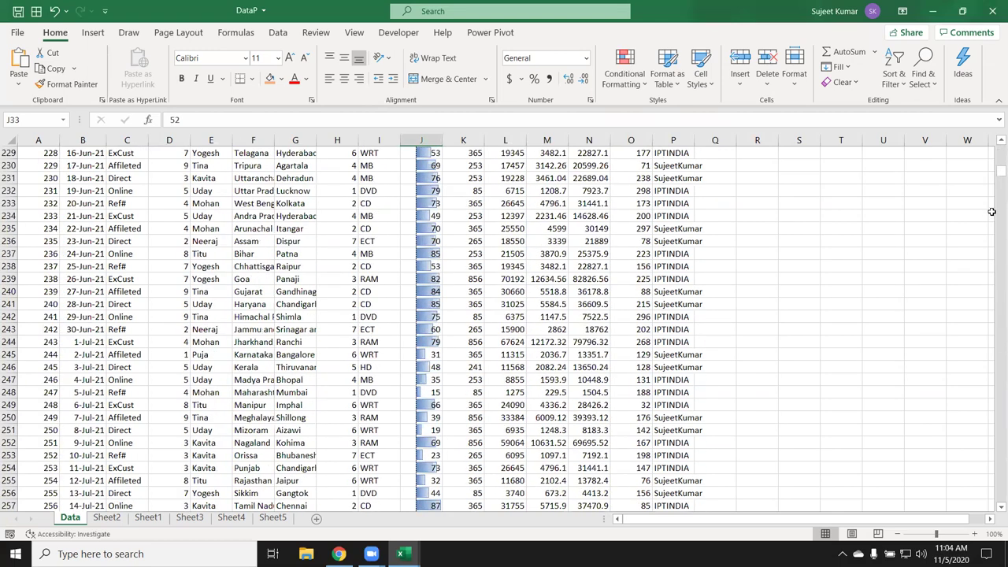
{"action": "left_click_drag", "start_coordinate": [1001, 169], "coordinate": [992, 432]}
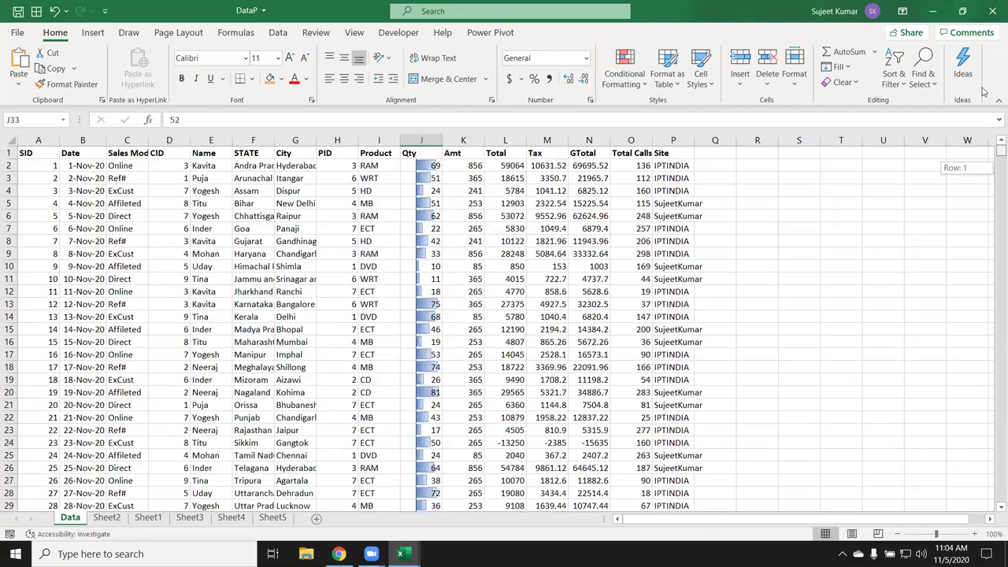
{"action": "left_click_drag", "start_coordinate": [993, 432], "coordinate": [994, 149]}
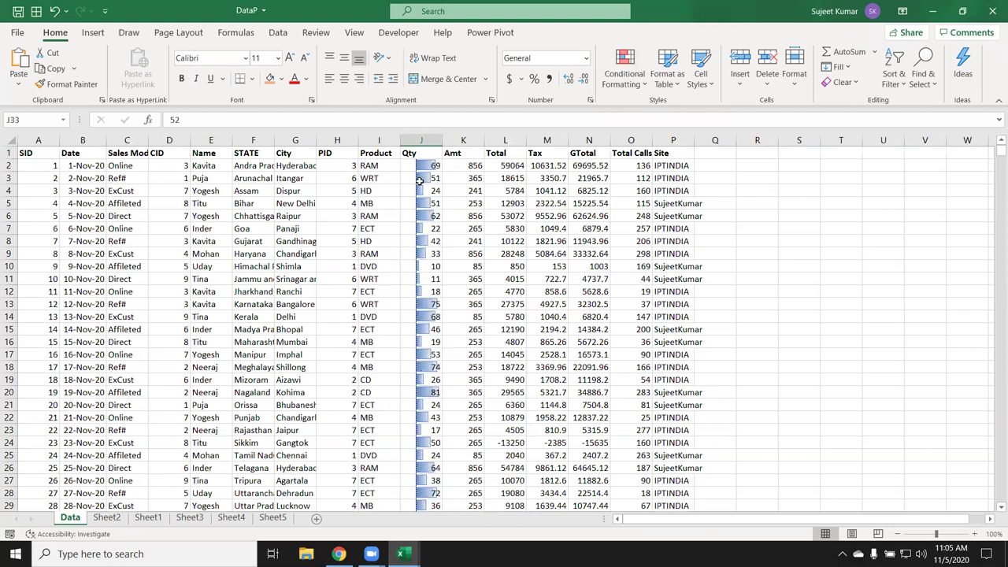
{"action": "left_click", "coordinate": [425, 153]}
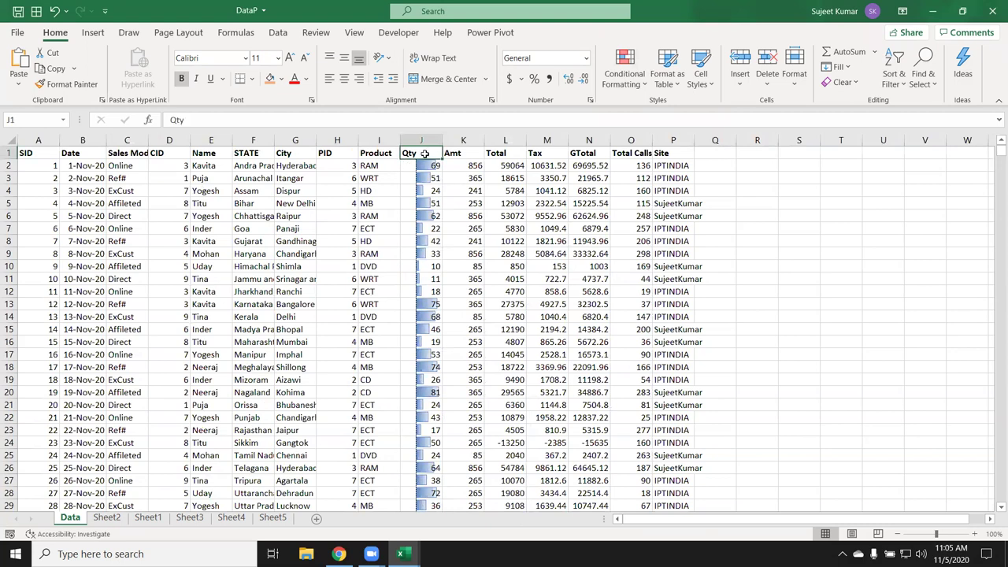
- Turn on filters and show only rows where Qty is -50 or -54
{"action": "key", "text": "ctrl+shift+l"}
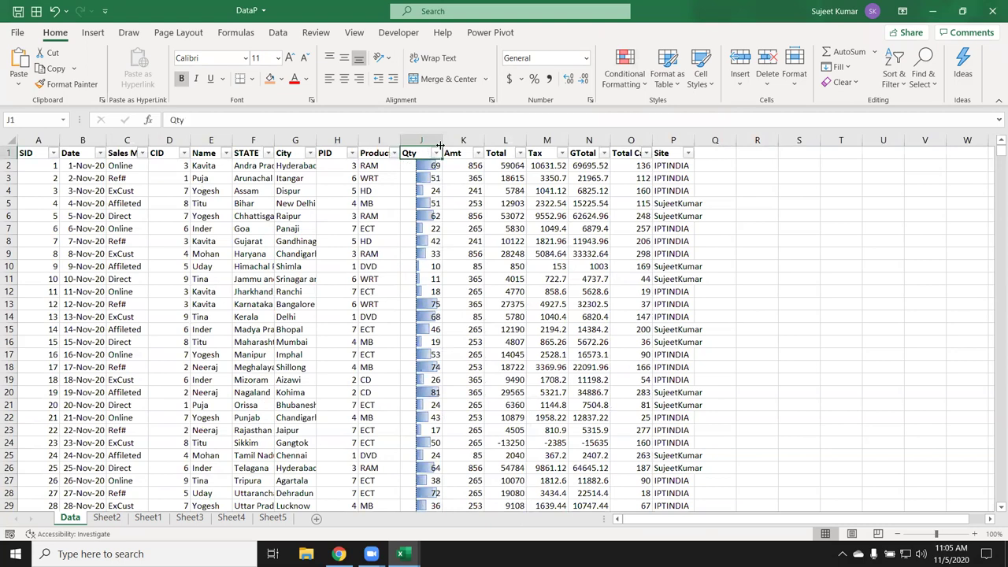
{"action": "left_click", "coordinate": [437, 153]}
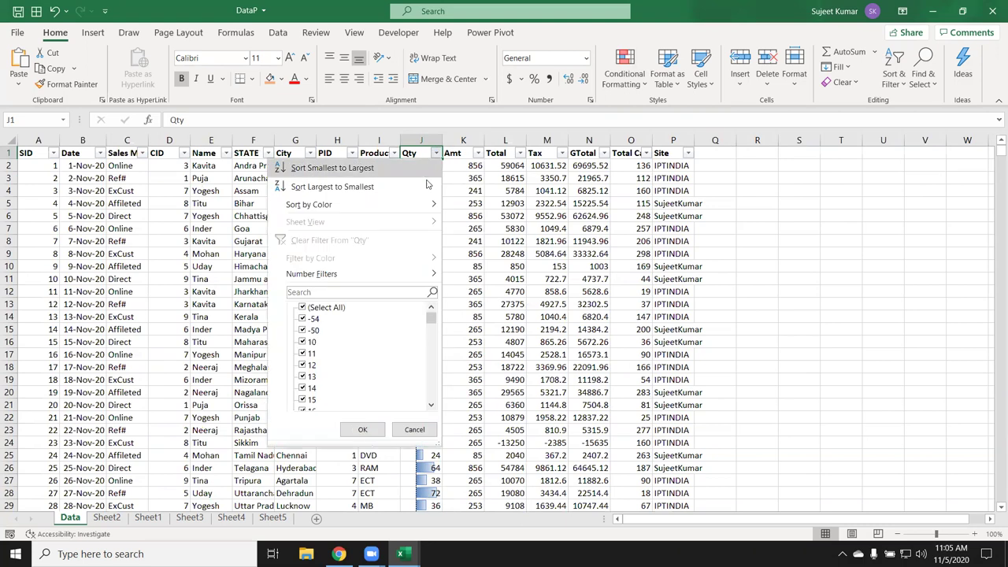
{"action": "left_click", "coordinate": [303, 307]}
{"action": "left_click", "coordinate": [303, 318]}
{"action": "left_click", "coordinate": [303, 330]}
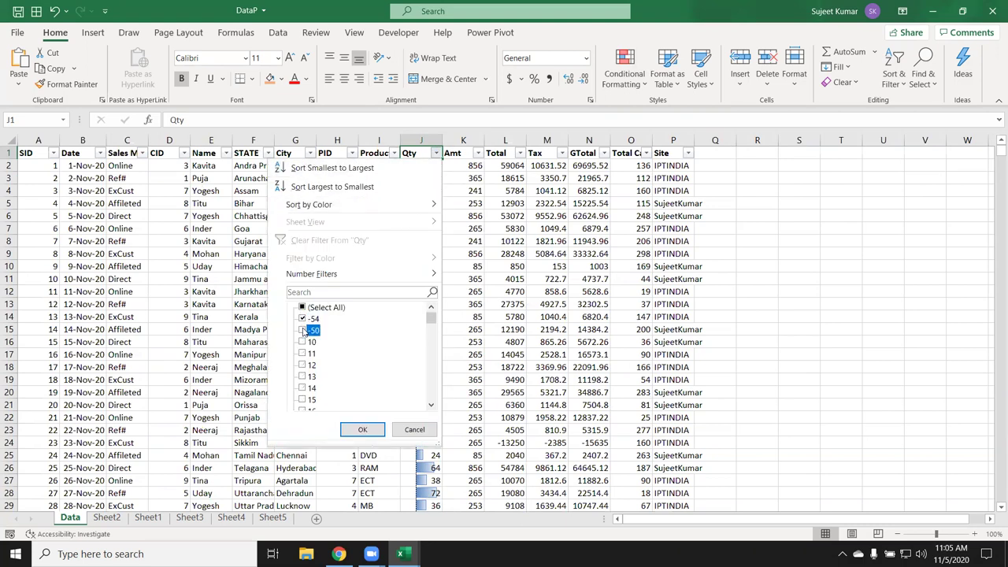
{"action": "left_click", "coordinate": [363, 429]}
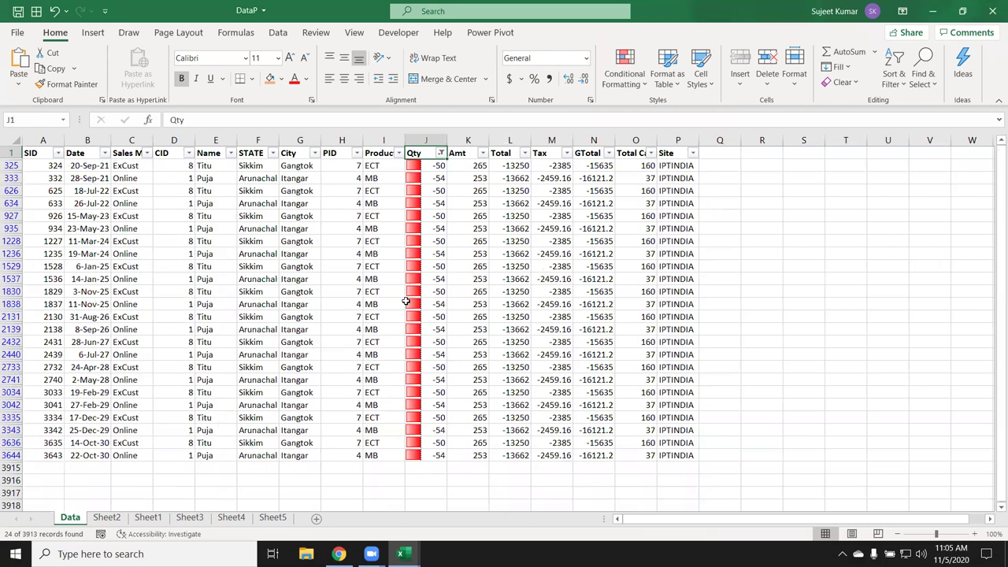
- Set J325 to 20, paste 20 into the other filtered Qty cells, then remove the filter
{"action": "left_click", "coordinate": [430, 166]}
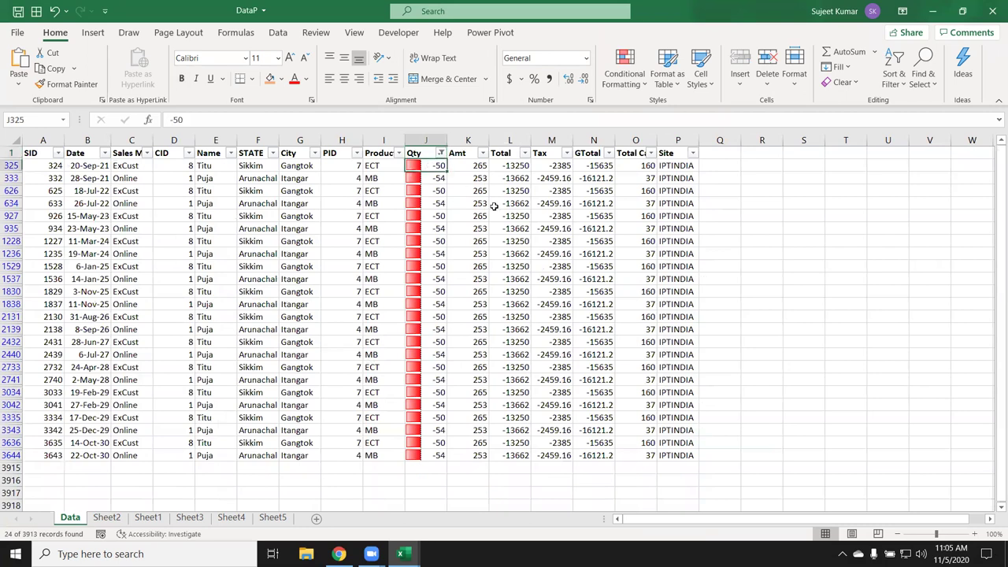
{"action": "type", "text": "20"}
{"action": "key", "text": "Return"}
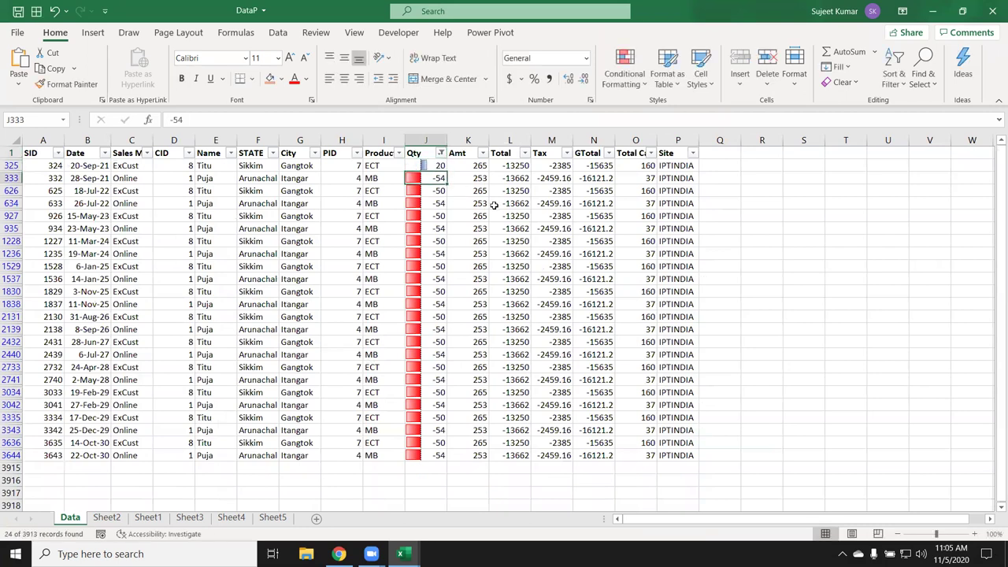
{"action": "left_click", "coordinate": [442, 164]}
{"action": "key", "text": "ctrl+c"}
{"action": "left_click_drag", "start_coordinate": [432, 179], "coordinate": [423, 461]}
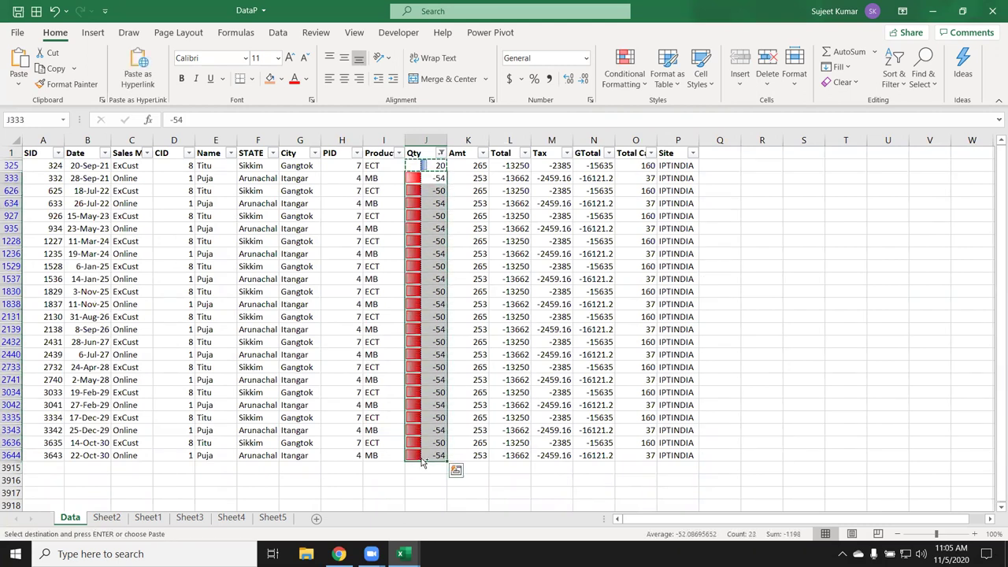
{"action": "key", "text": "ctrl+v"}
{"action": "key", "text": "Escape"}
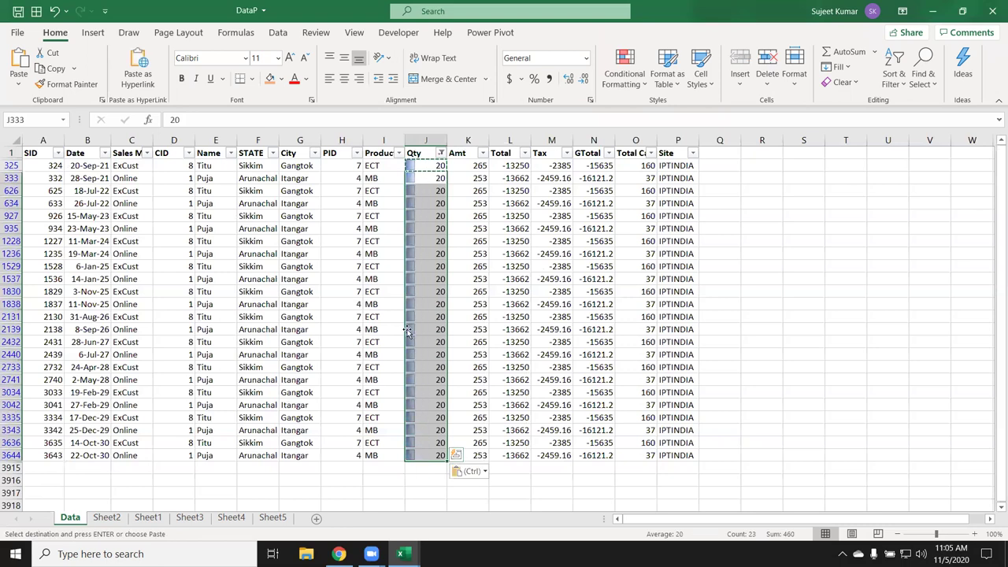
{"action": "key", "text": "alt+a+c"}
{"action": "key", "text": "ctrl+shift+l"}
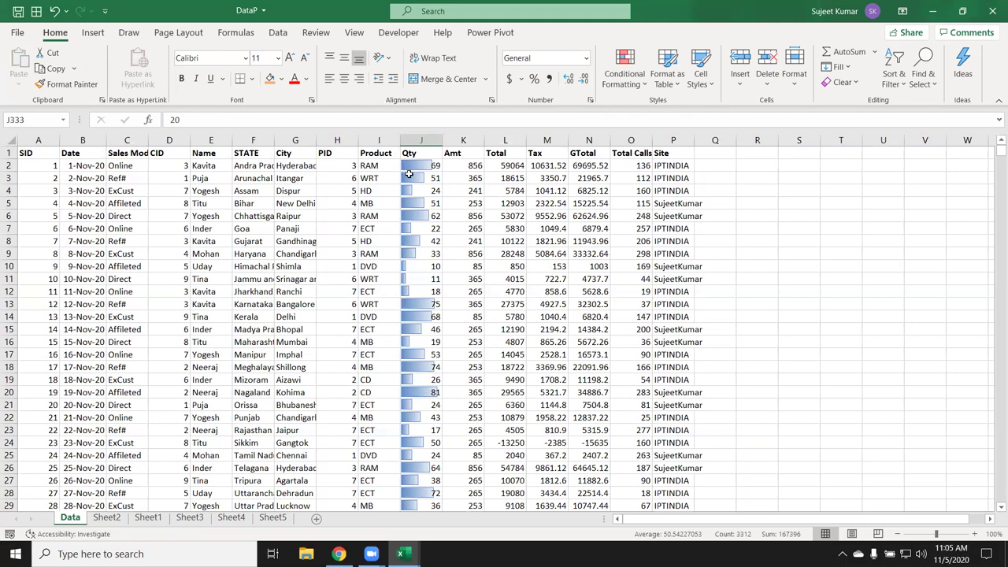
- On Sheet5, enter the numbers 1 through 10 in cells O3:O12
{"action": "left_click", "coordinate": [276, 520]}
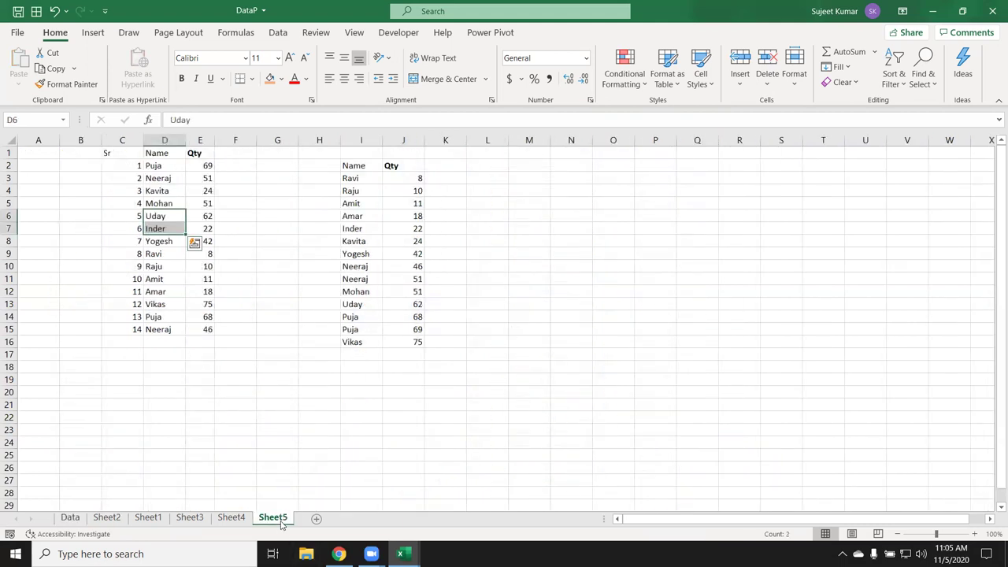
{"action": "left_click", "coordinate": [613, 175]}
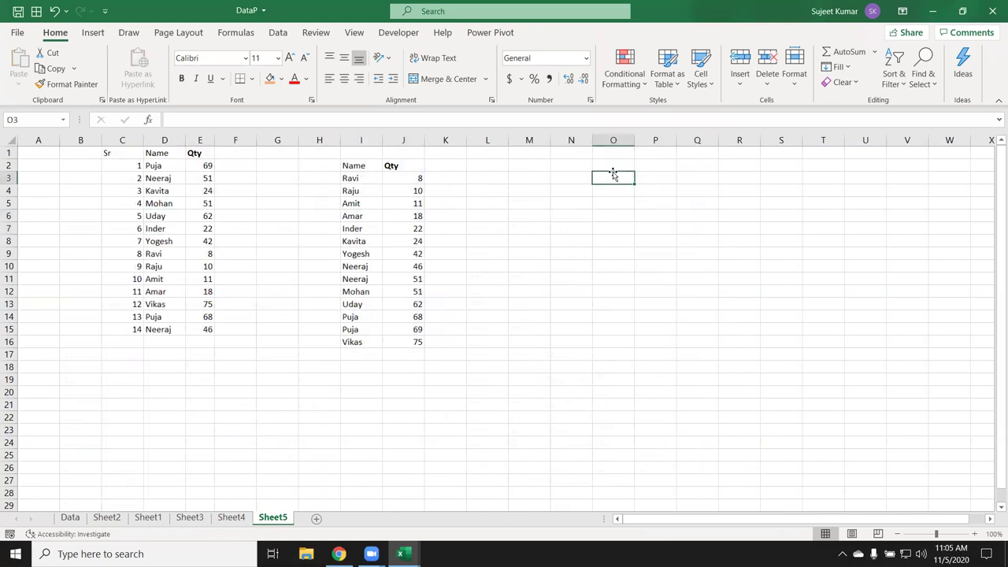
{"action": "type", "text": "1 2 3 4 5 6 7 8 9 1"}
{"action": "key", "text": "Return"}
{"action": "key", "text": "Up"}
{"action": "type", "text": "10"}
{"action": "key", "text": "Tab"}
{"action": "key", "text": "Tab"}
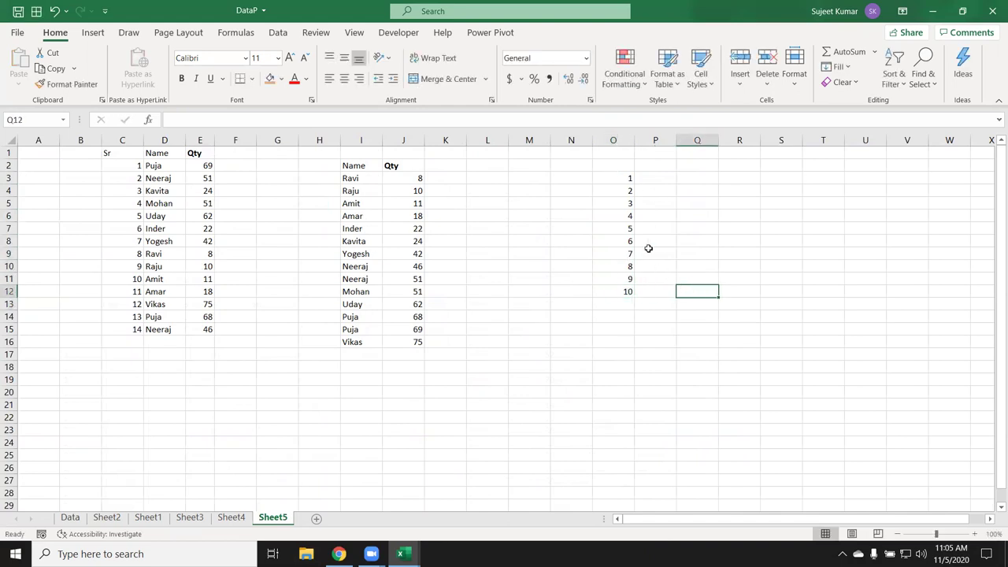
- Apply blue gradient data bars to O3:O12 and check the cells
{"action": "left_click_drag", "start_coordinate": [622, 187], "coordinate": [603, 290]}
{"action": "left_click", "coordinate": [635, 86]}
{"action": "mouse_move", "coordinate": [655, 174]}
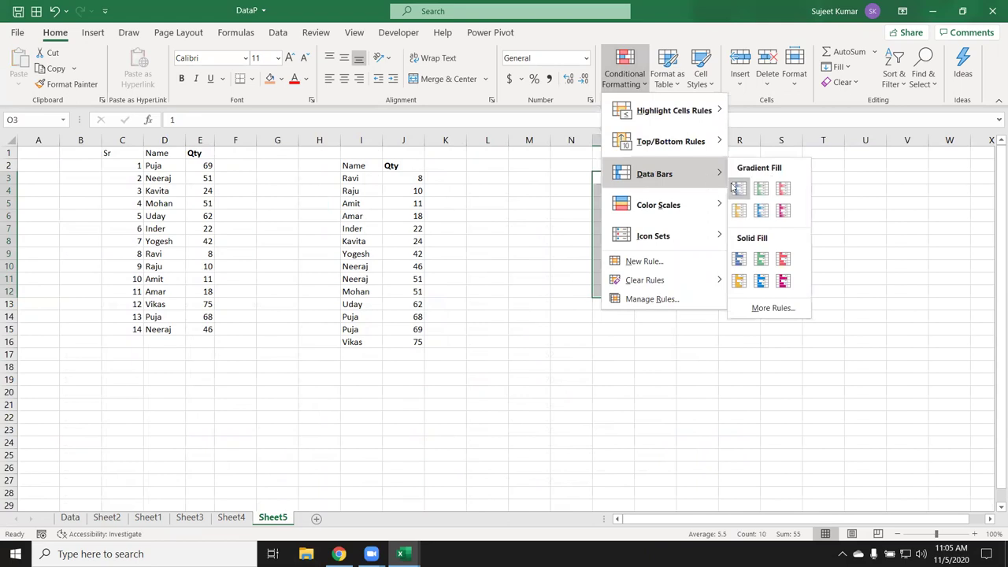
{"action": "left_click", "coordinate": [739, 188]}
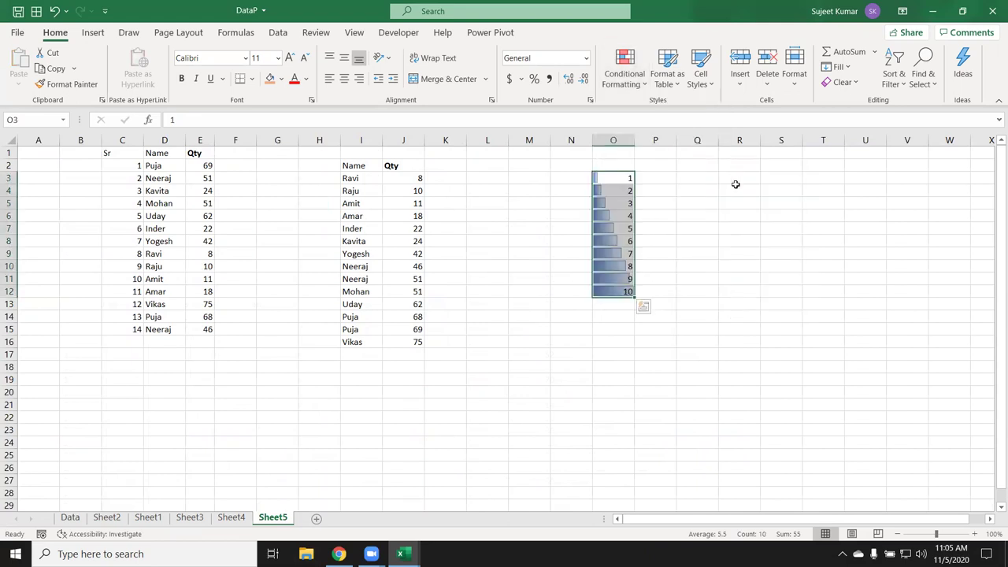
{"action": "left_click", "coordinate": [614, 179]}
{"action": "key", "text": "Down"}
{"action": "key", "text": "Down"}
{"action": "key", "text": "Down"}
{"action": "left_click", "coordinate": [616, 240]}
{"action": "left_click", "coordinate": [619, 279]}
{"action": "left_click", "coordinate": [617, 292]}
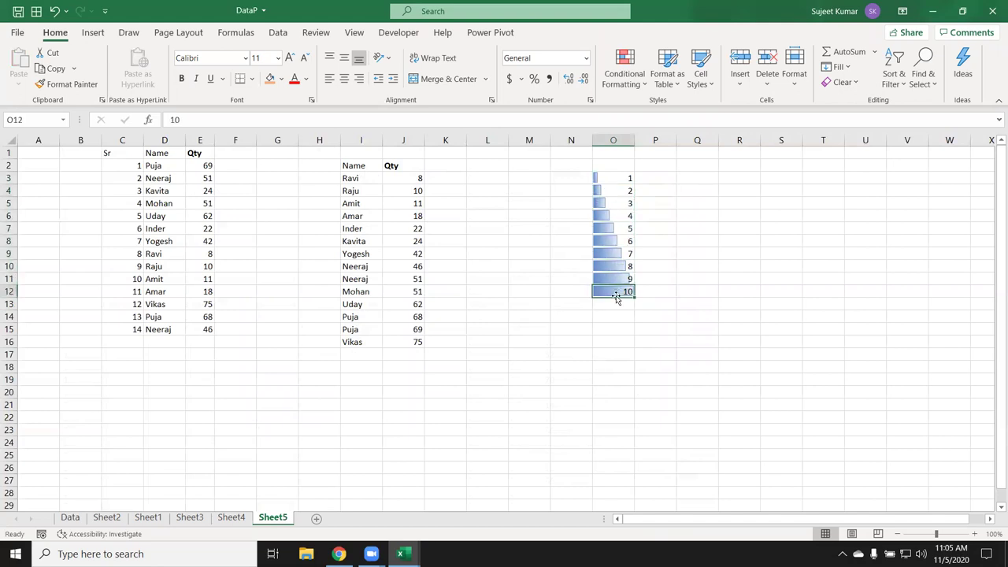
{"action": "left_click_drag", "start_coordinate": [617, 293], "coordinate": [601, 182]}
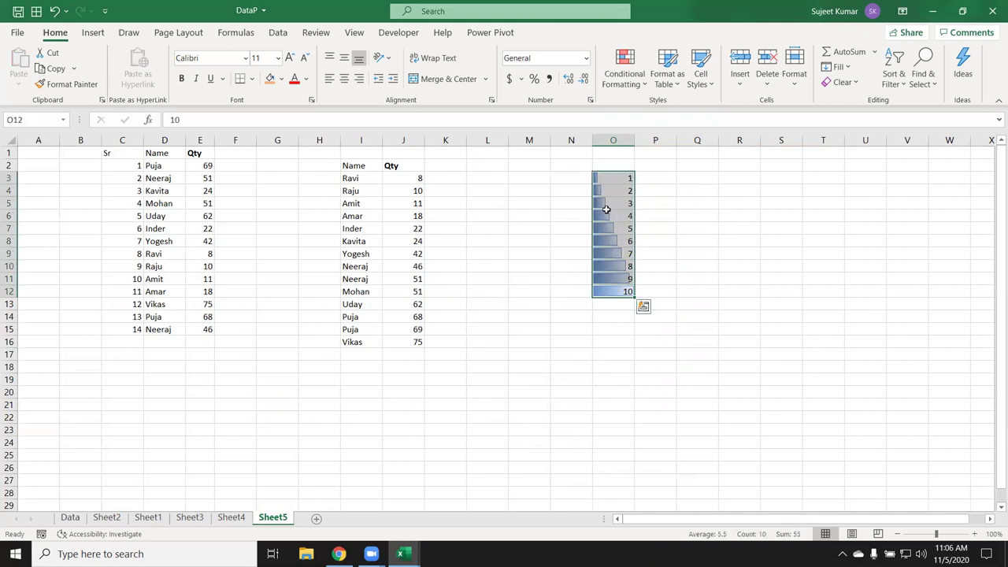
- Undo the data bars and apply the Red-Yellow-Green color scale to O3:O12
{"action": "key", "text": "ctrl+z"}
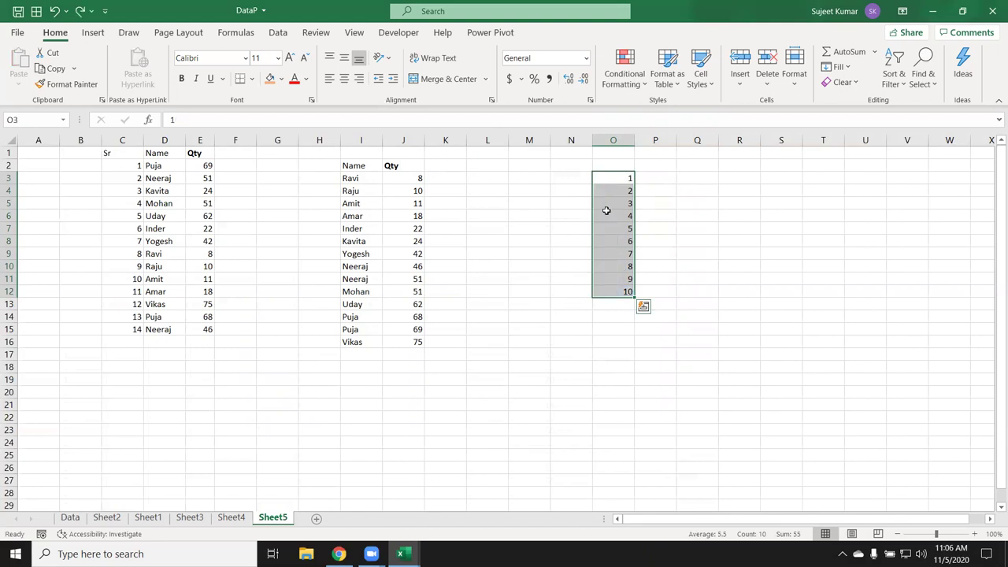
{"action": "left_click", "coordinate": [622, 88]}
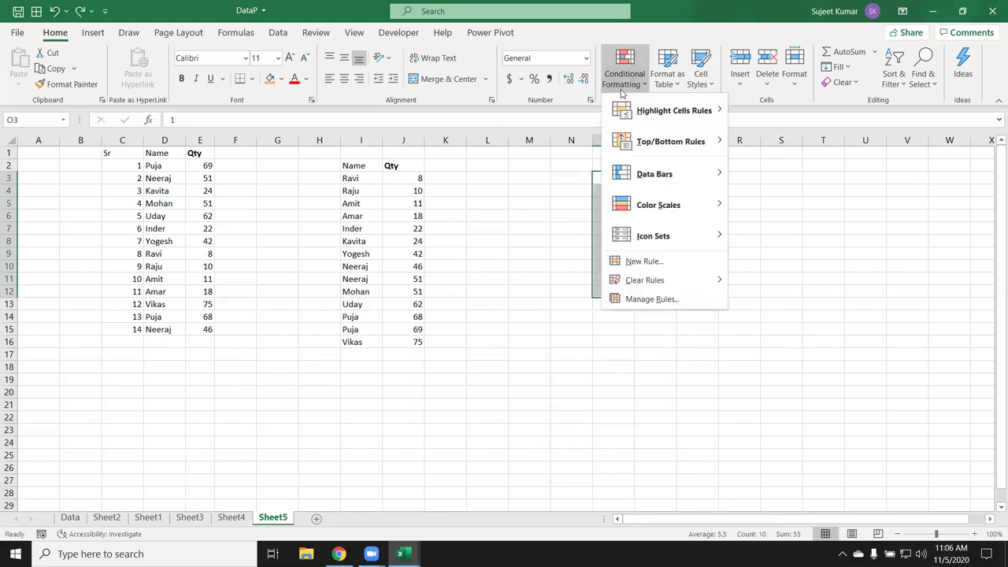
{"action": "mouse_move", "coordinate": [658, 205]}
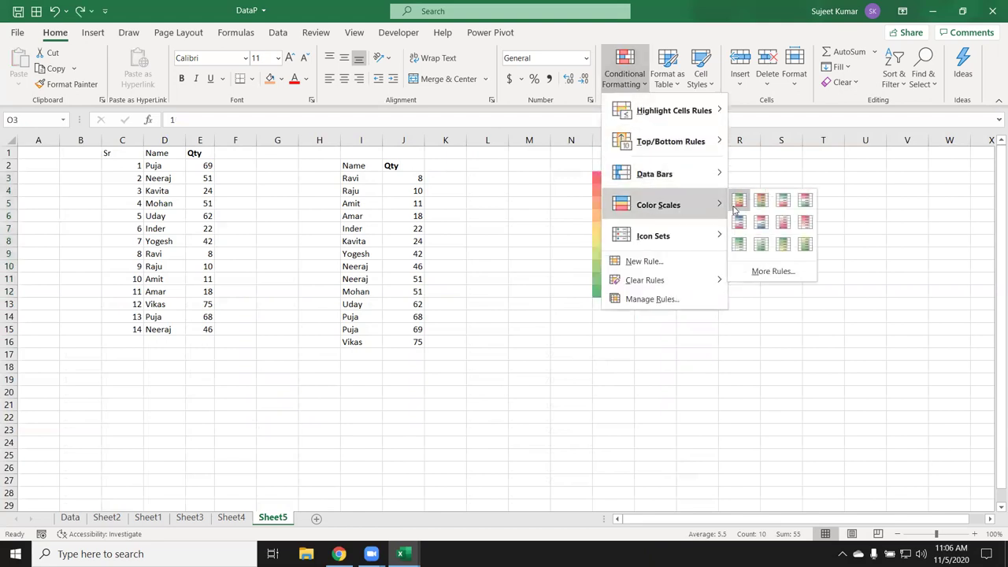
{"action": "left_click", "coordinate": [738, 202]}
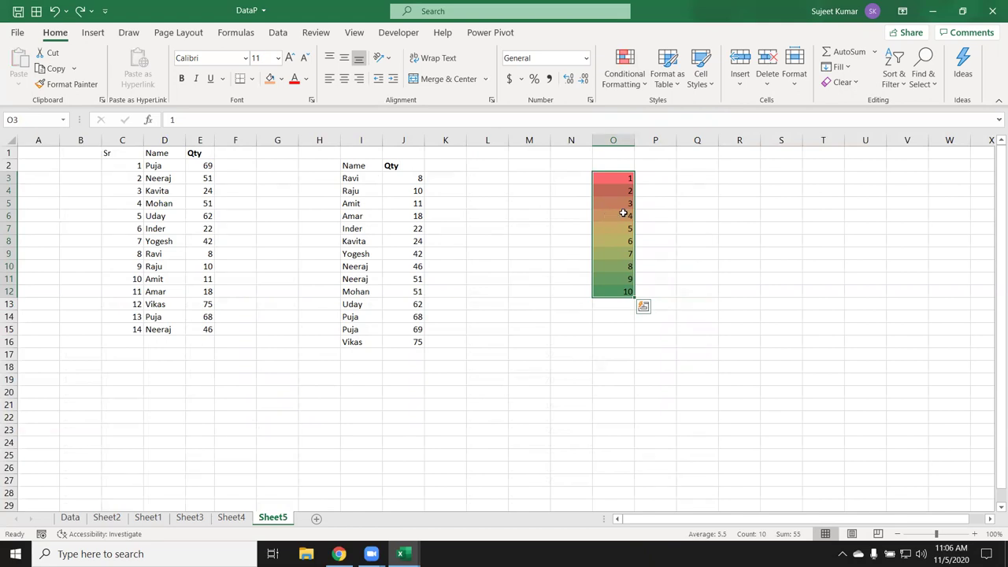
{"action": "scroll", "coordinate": [349, 344], "scroll_direction": "down", "scroll_amount": 1}
{"action": "scroll", "coordinate": [294, 225], "scroll_direction": "down", "scroll_amount": 4}
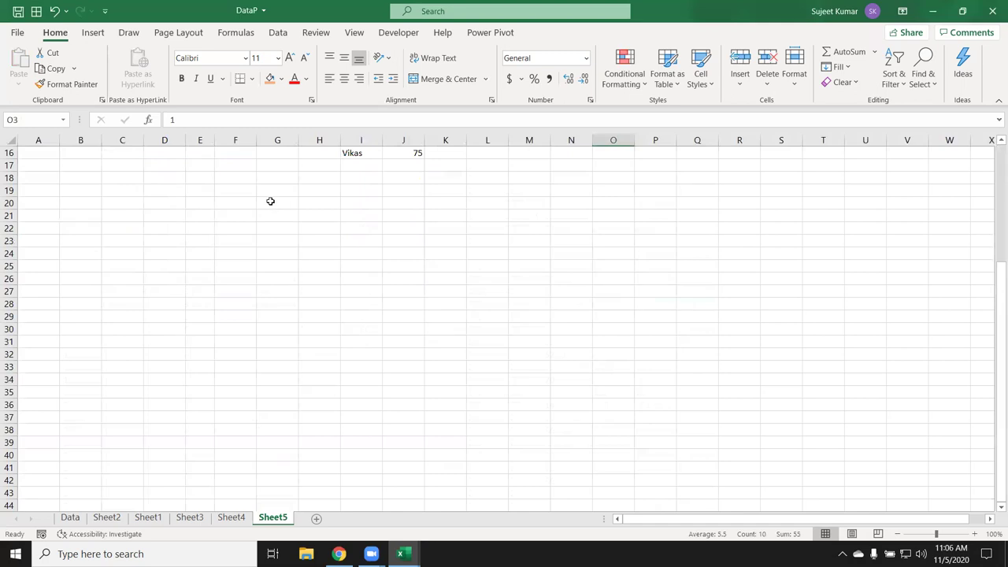
{"action": "scroll", "coordinate": [270, 201], "scroll_direction": "up", "scroll_amount": 3}
{"action": "scroll", "coordinate": [321, 261], "scroll_direction": "up", "scroll_amount": 1}
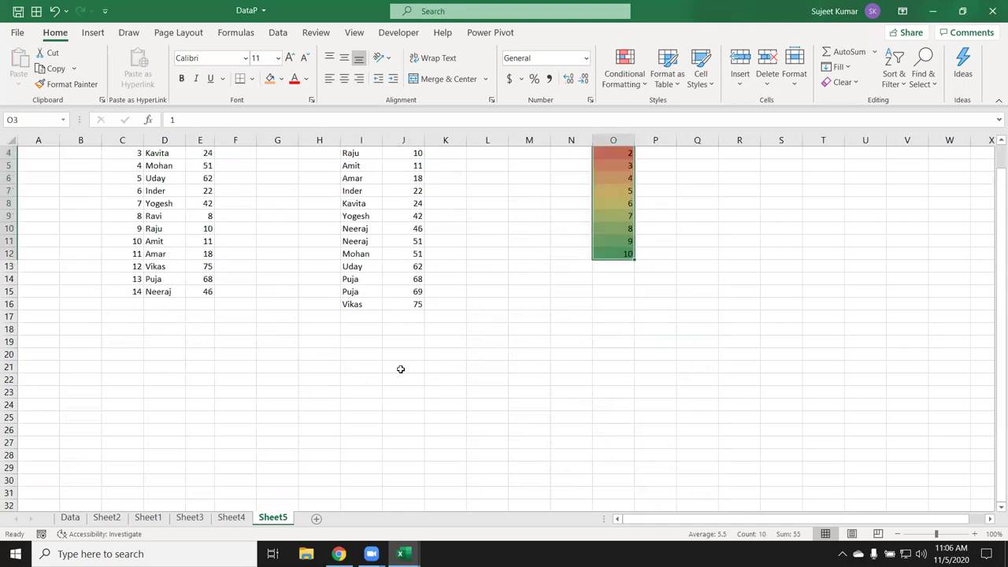
{"action": "left_click", "coordinate": [229, 518]}
{"action": "left_click", "coordinate": [193, 518]}
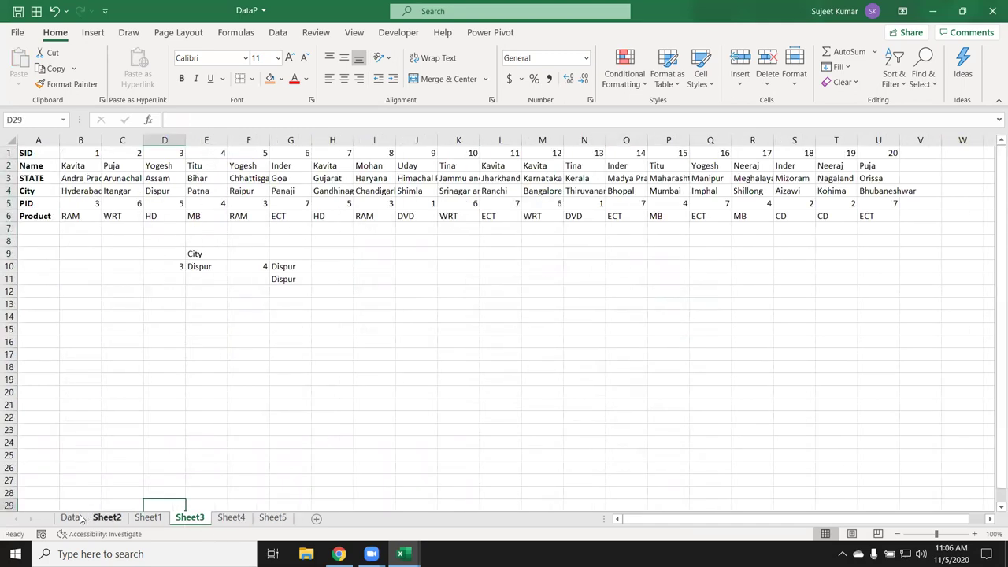
{"action": "left_click", "coordinate": [71, 519]}
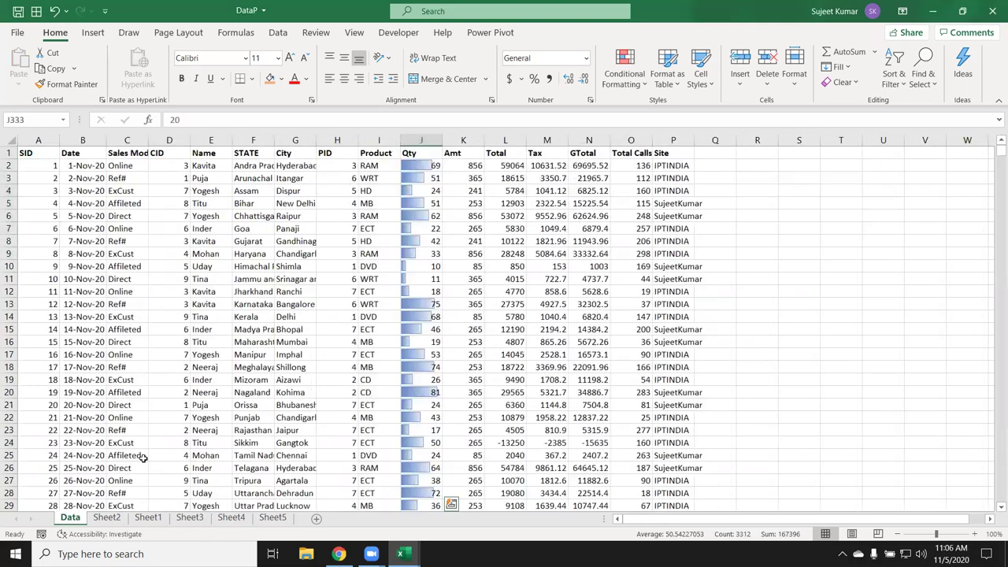
{"action": "left_click", "coordinate": [434, 140]}
{"action": "left_click", "coordinate": [625, 69]}
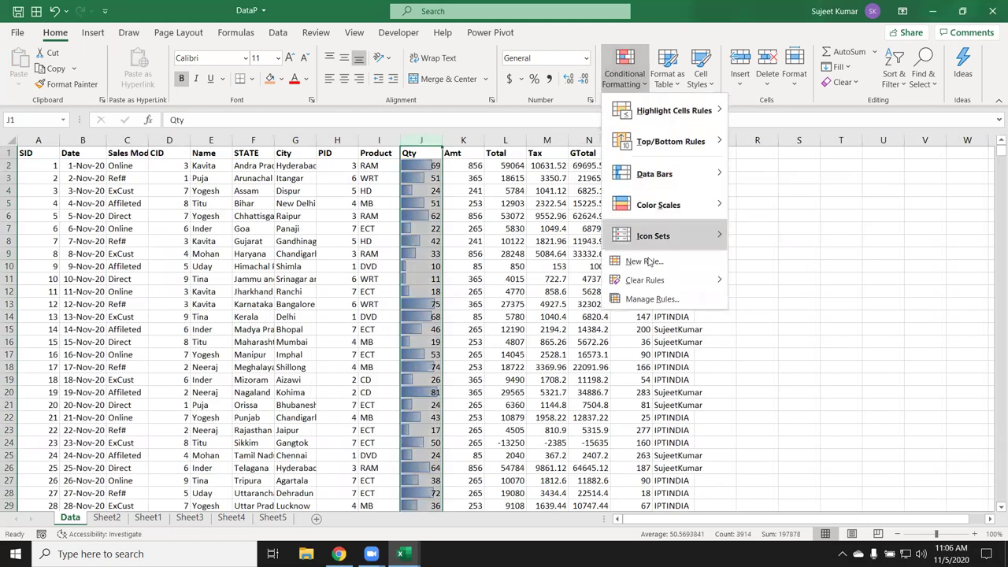
{"action": "mouse_move", "coordinate": [654, 235]}
{"action": "left_click", "coordinate": [744, 304]}
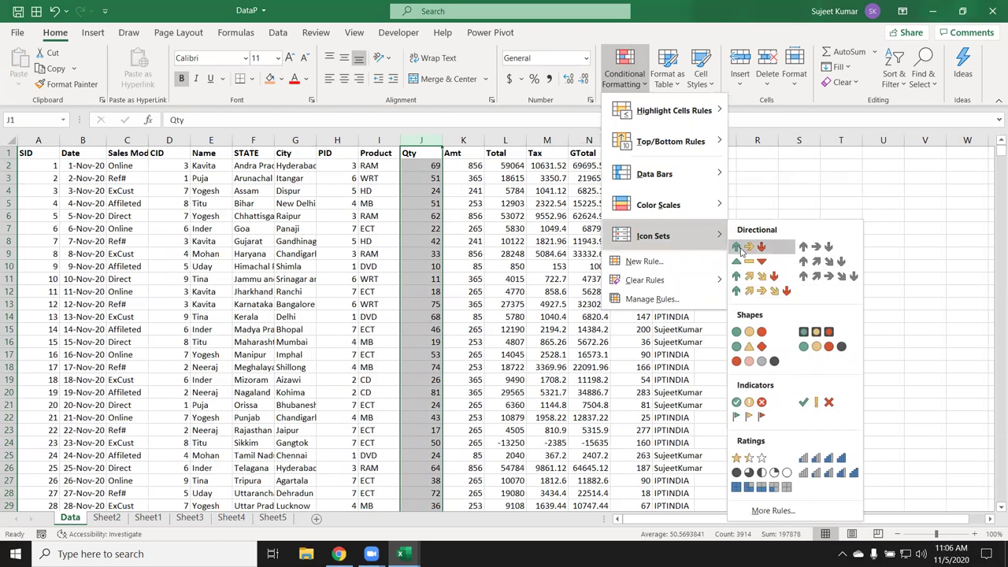
{"action": "left_click", "coordinate": [741, 250]}
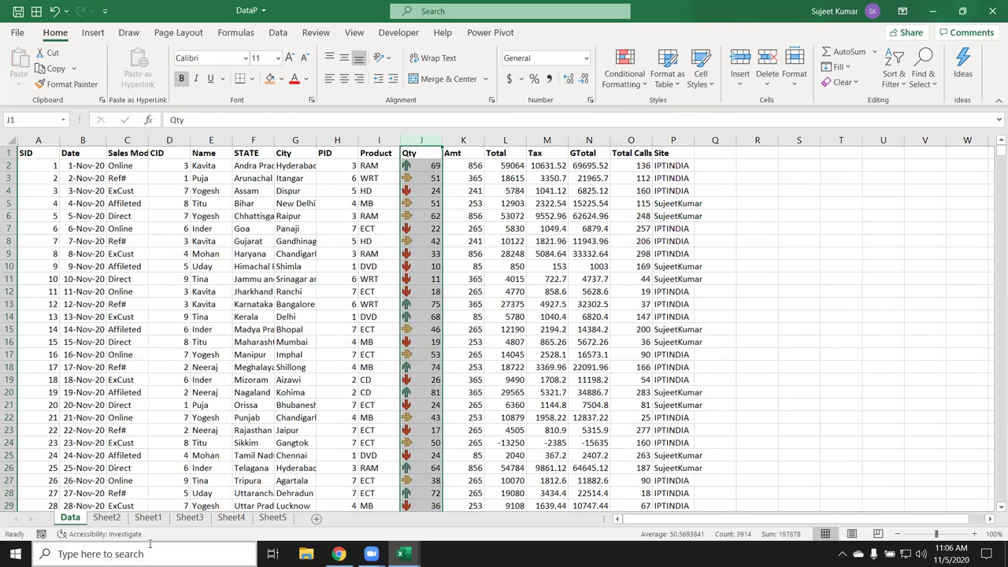
- On Sheet5, enter the headers Q1 and Q2 in G21:H21
{"action": "left_click", "coordinate": [276, 518]}
{"action": "left_click", "coordinate": [272, 367]}
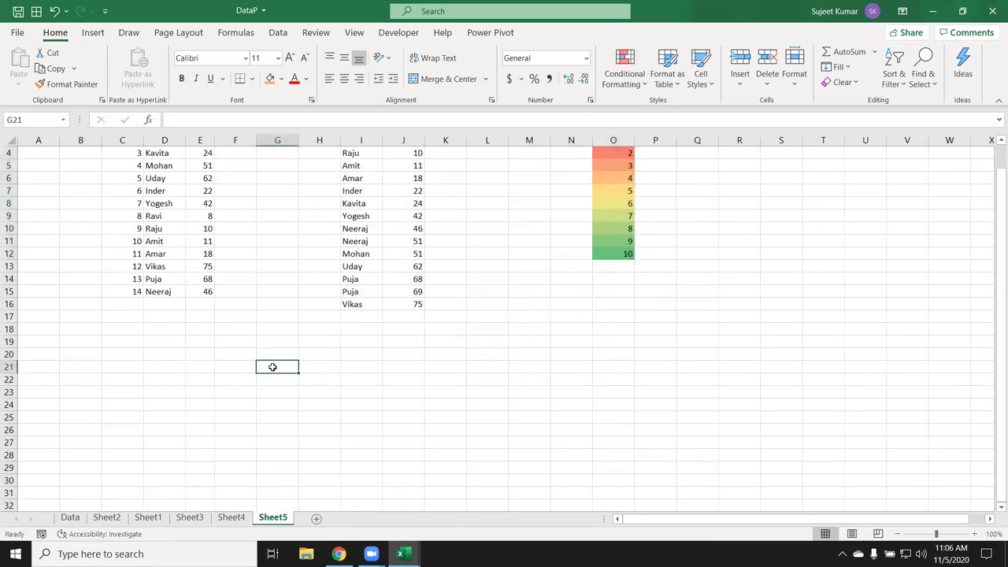
{"action": "type", "text": "Q1"}
{"action": "key", "text": "Return"}
{"action": "left_click", "coordinate": [273, 367]}
{"action": "key", "text": "Right"}
{"action": "type", "text": "Q2"}
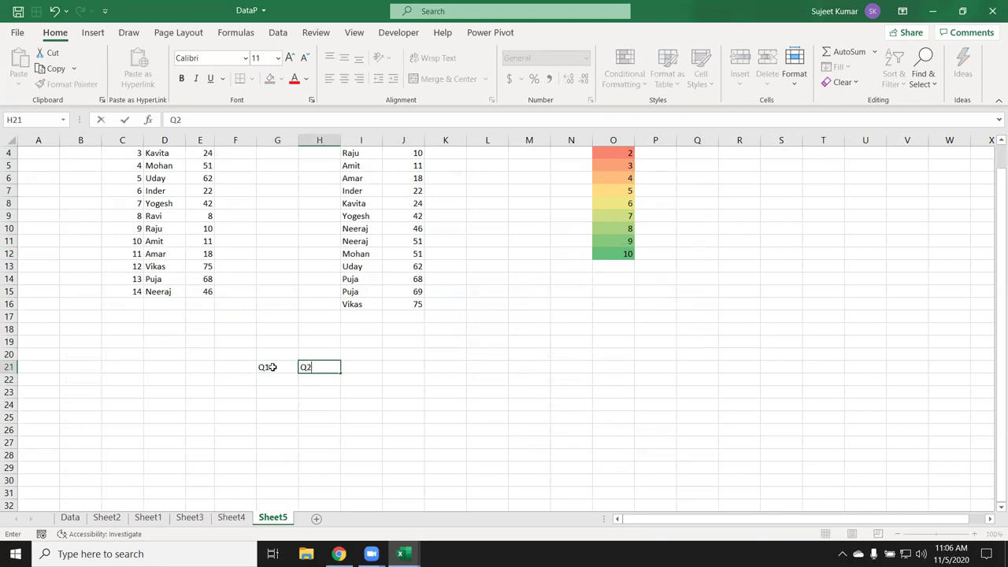
{"action": "key", "text": "Return"}
- Enter 50 under Q1 and 60 under Q2 in G22:H22
{"action": "key", "text": "Left"}
{"action": "type", "text": "50"}
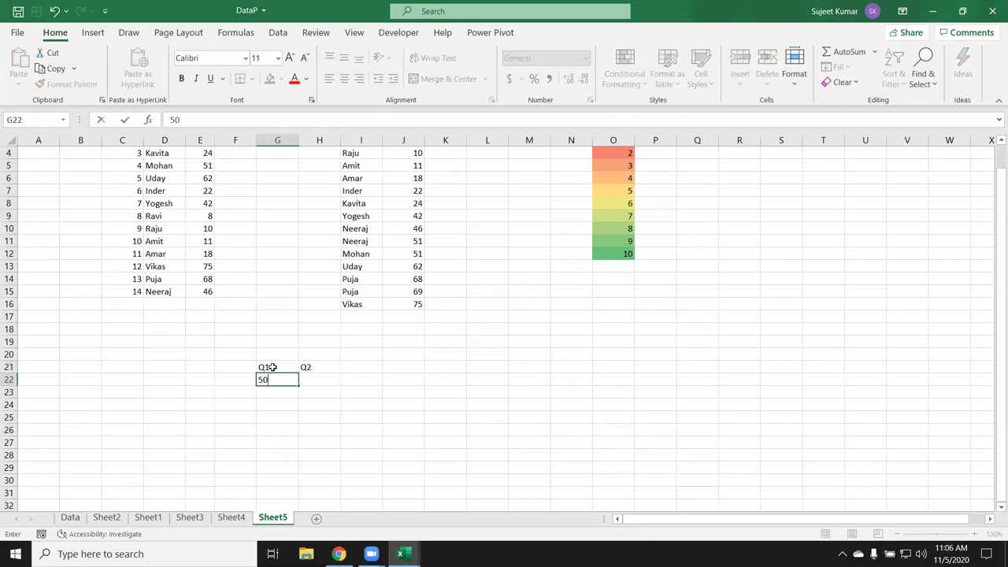
{"action": "key", "text": "Right"}
{"action": "type", "text": "60"}
{"action": "key", "text": "Return"}
- Apply the 3 Arrows icon set to G22:H22
{"action": "left_click", "coordinate": [272, 380]}
{"action": "left_click_drag", "start_coordinate": [299, 379], "coordinate": [323, 380]}
{"action": "left_click", "coordinate": [624, 73]}
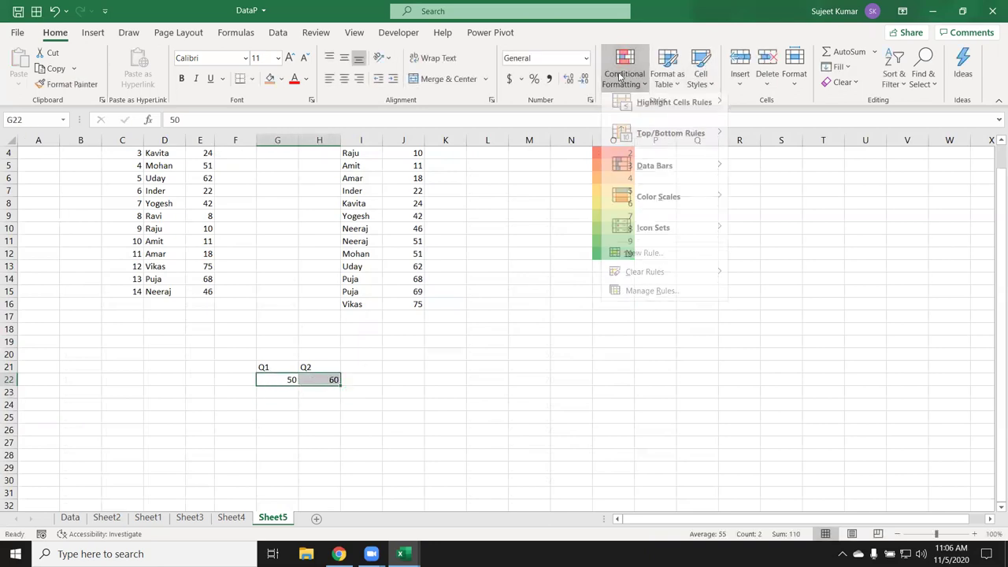
{"action": "mouse_move", "coordinate": [653, 236]}
{"action": "left_click", "coordinate": [750, 246]}
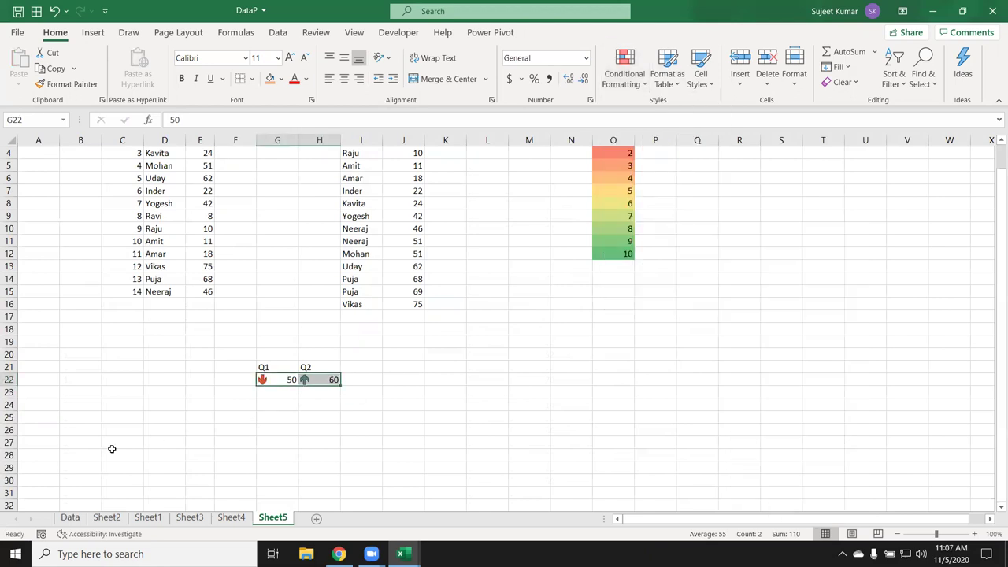
- Change the Q2 value in H22 to 48 so it shows a red down arrow
{"action": "left_click", "coordinate": [319, 380]}
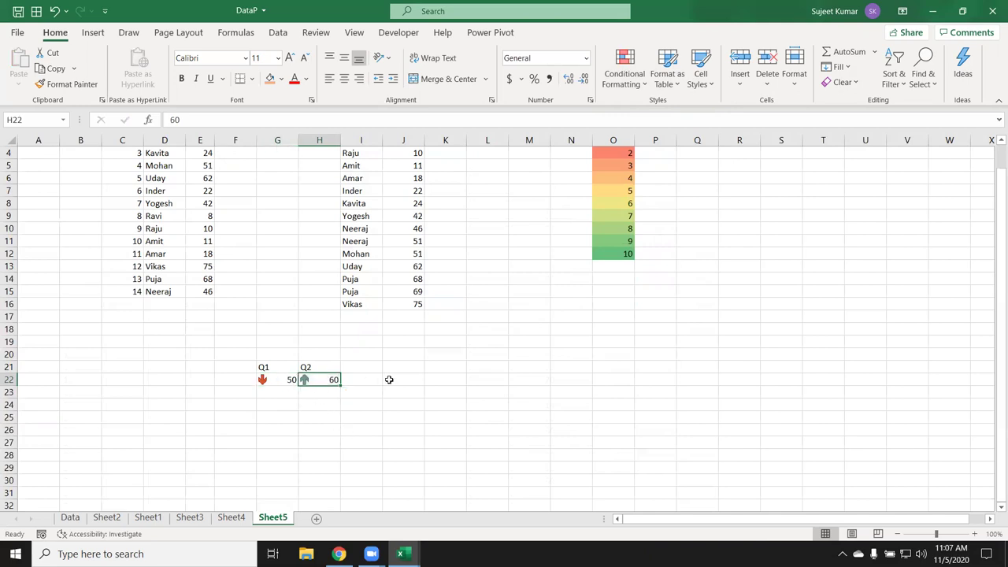
{"action": "type", "text": "48"}
{"action": "key", "text": "Return"}
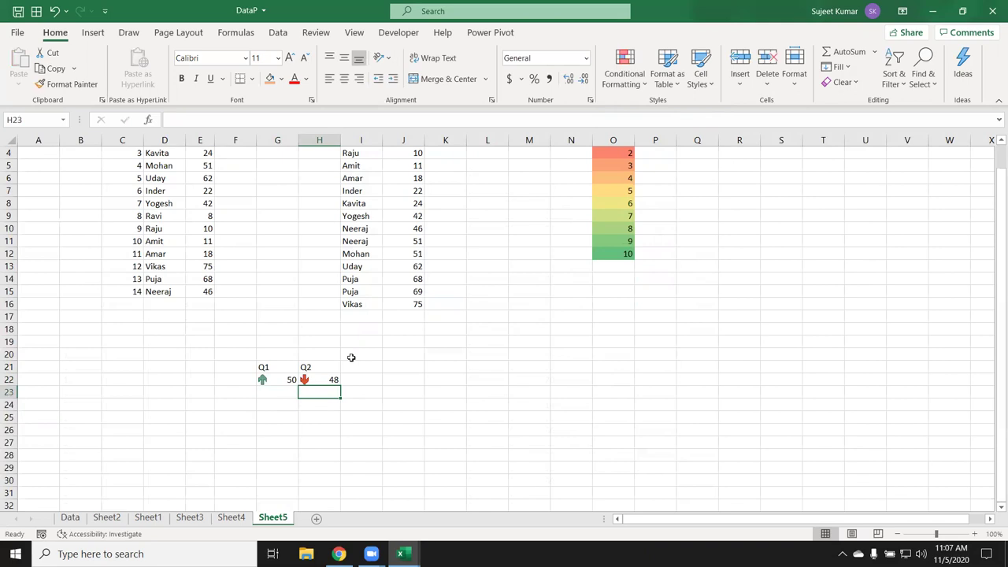
{"action": "left_click", "coordinate": [319, 377]}
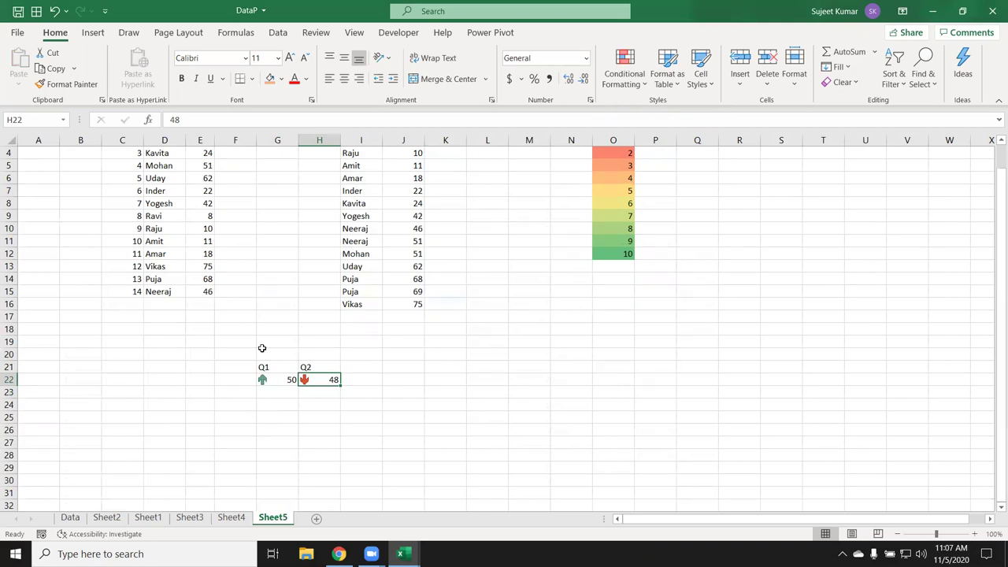
{"action": "left_click_drag", "start_coordinate": [275, 380], "coordinate": [319, 380]}
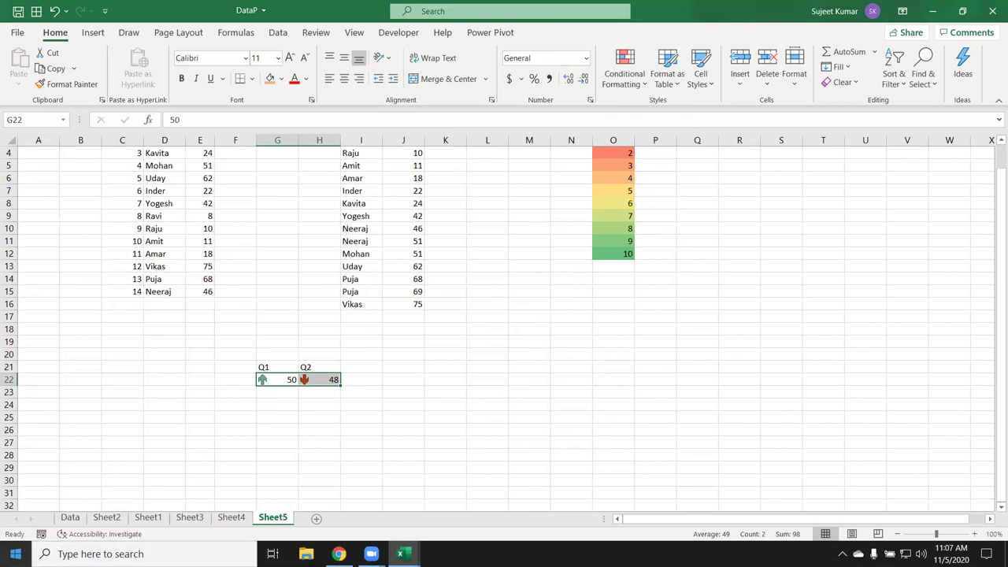
- On the Data sheet, review the Qty icon-set rule's Percent thresholds, then cancel without changes
{"action": "left_click", "coordinate": [70, 518]}
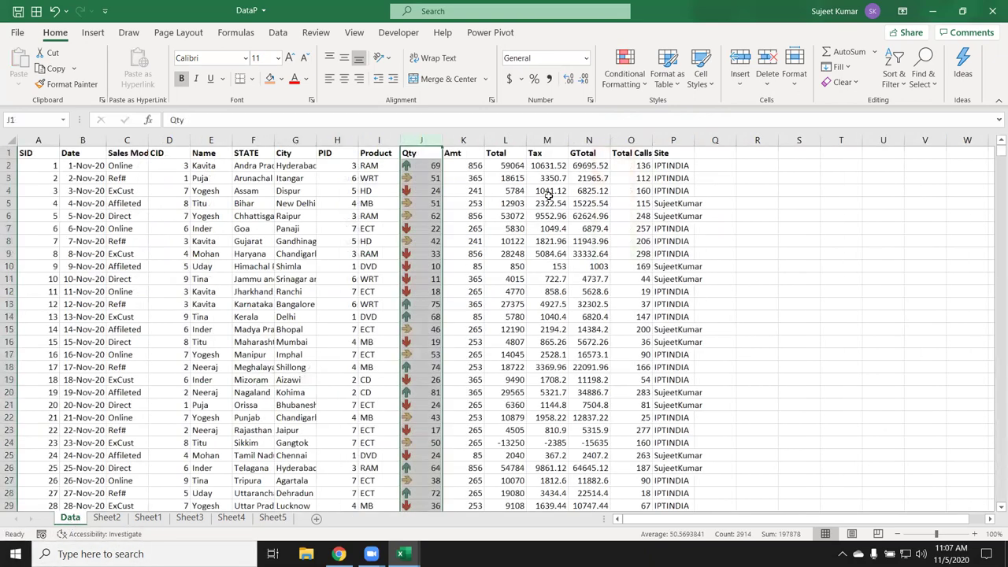
{"action": "left_click", "coordinate": [625, 70]}
{"action": "left_click", "coordinate": [668, 307]}
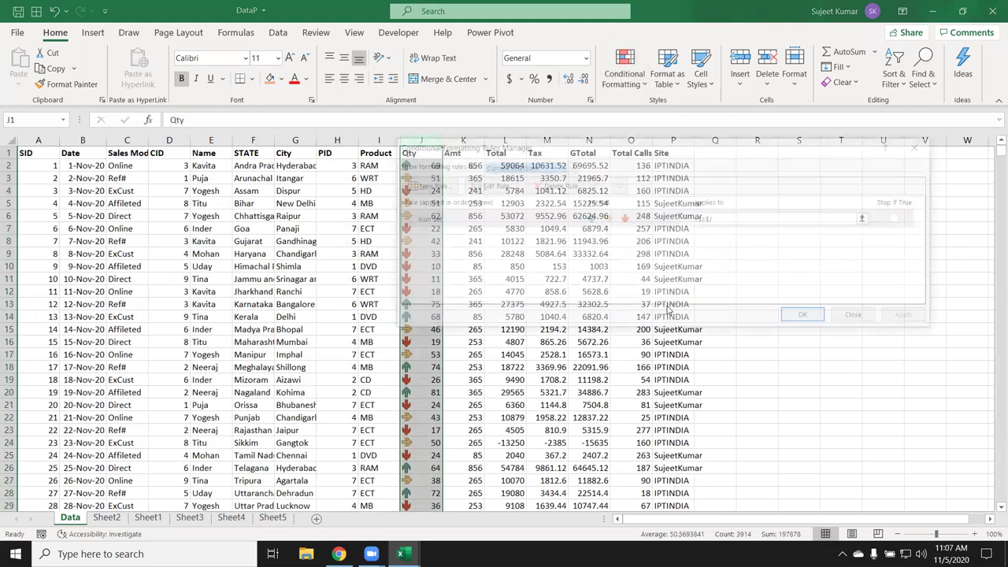
{"action": "left_click", "coordinate": [663, 227]}
{"action": "double_click", "coordinate": [663, 226]}
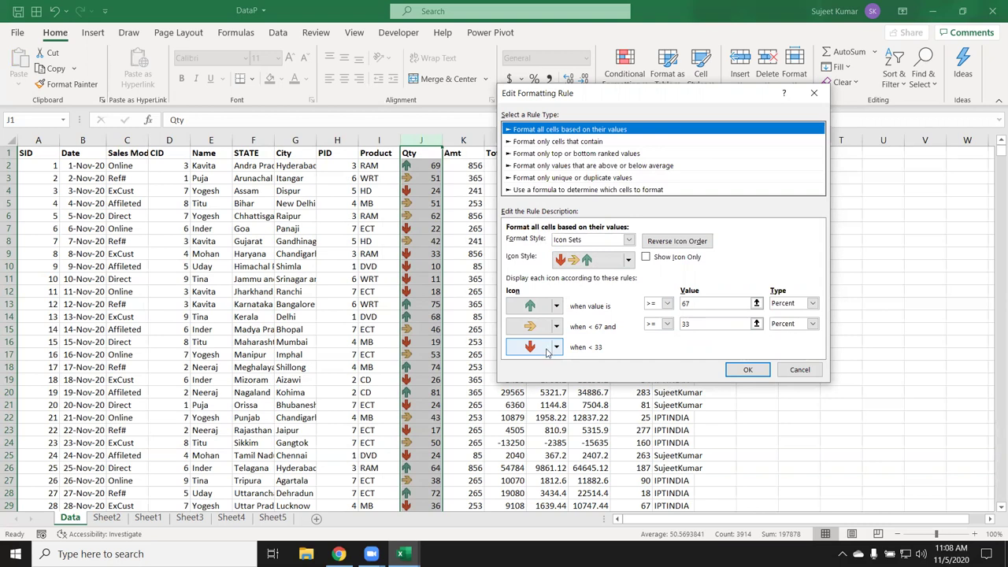
{"action": "left_click", "coordinate": [812, 304]}
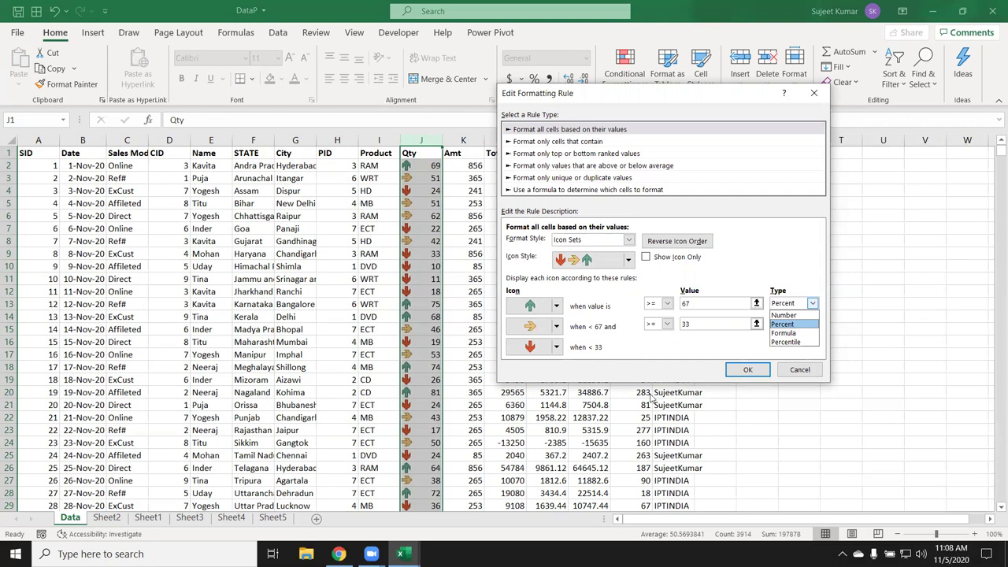
{"action": "left_click", "coordinate": [801, 370]}
{"action": "left_click", "coordinate": [801, 370]}
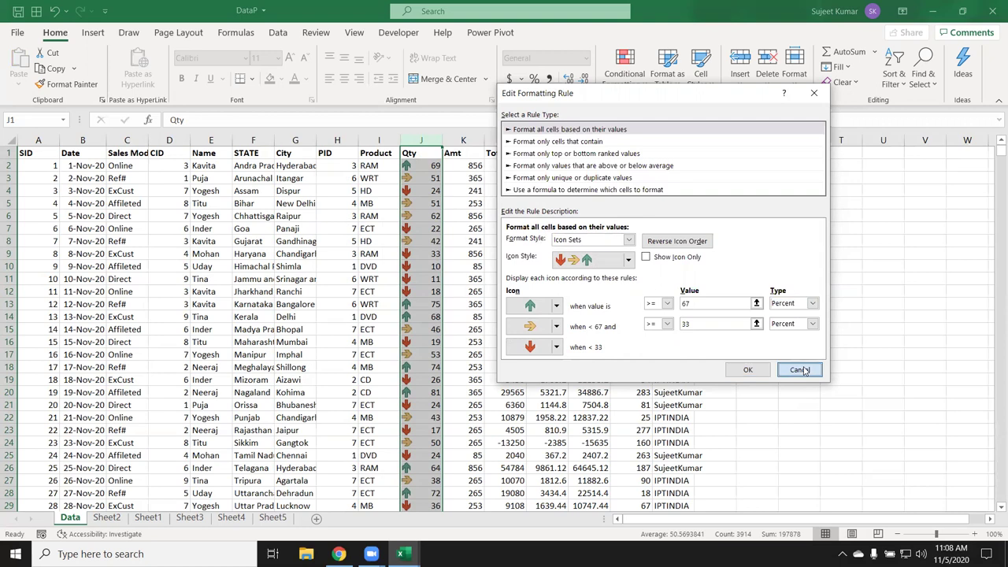
{"action": "left_click", "coordinate": [859, 317]}
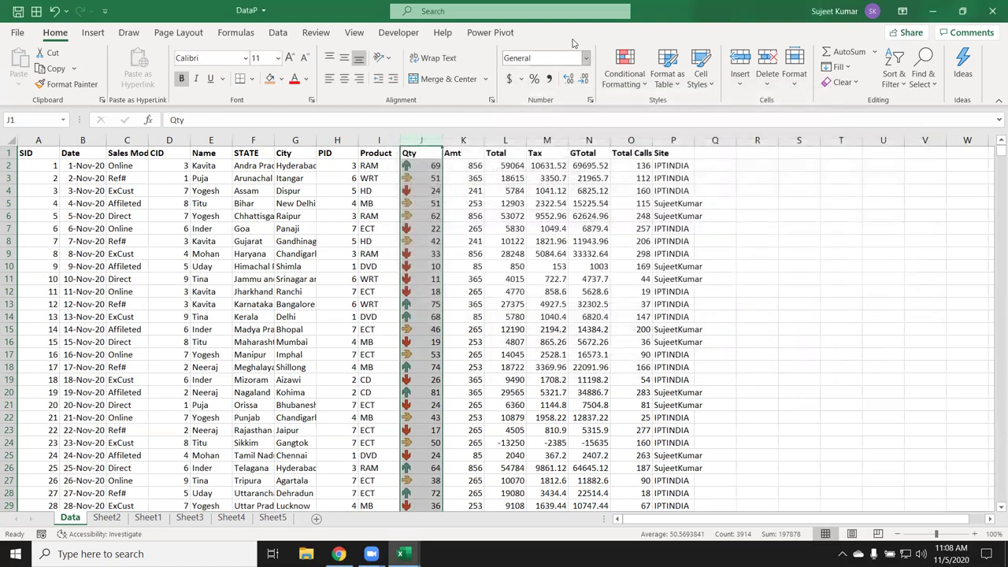
{"action": "left_click", "coordinate": [625, 77]}
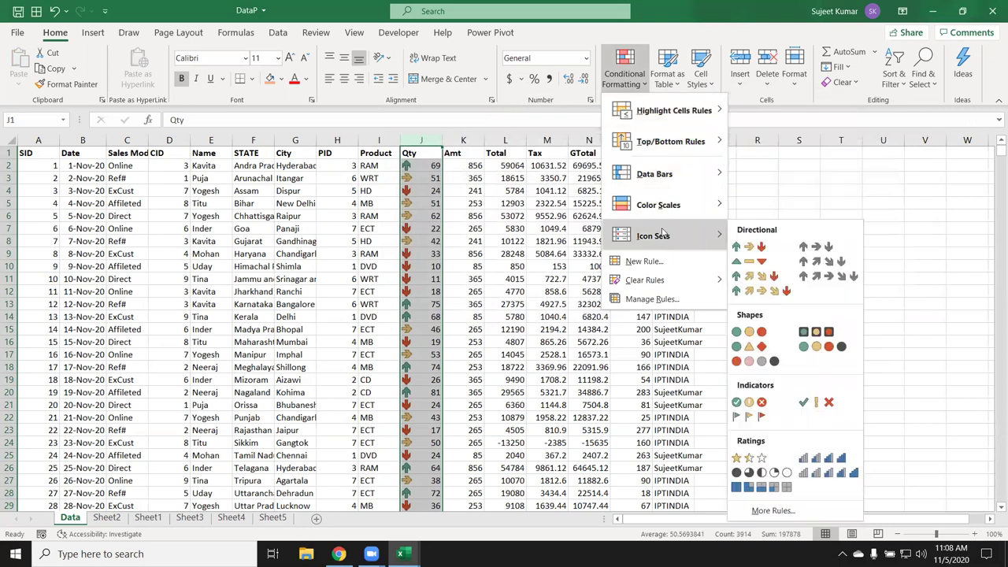
{"action": "mouse_move", "coordinate": [674, 110]}
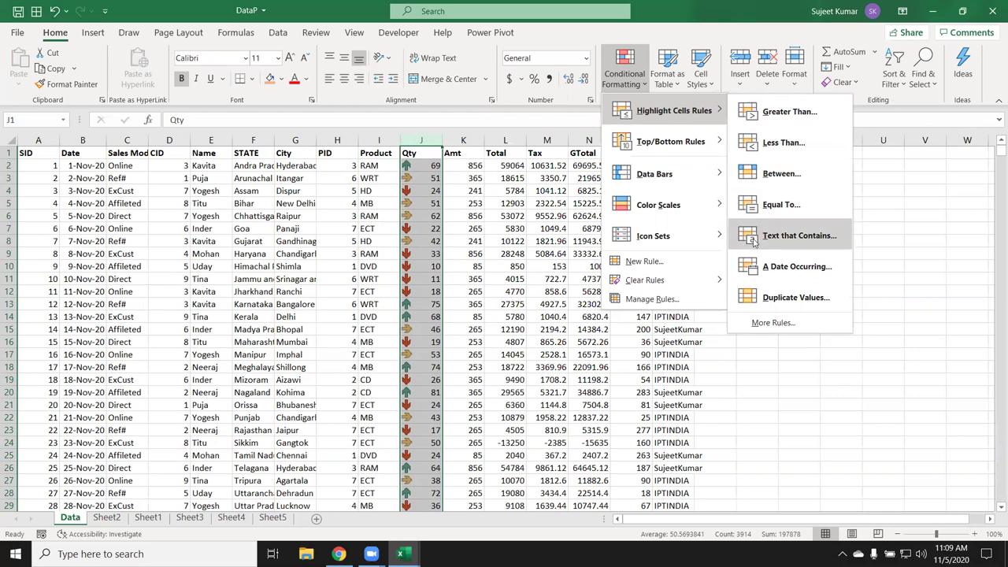
{"action": "left_click", "coordinate": [760, 323]}
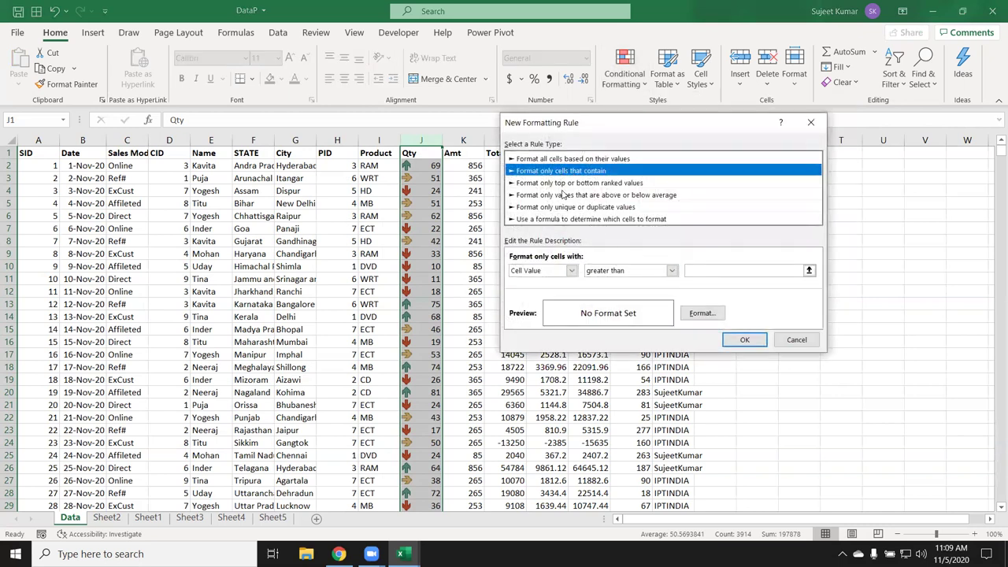
{"action": "left_click", "coordinate": [607, 272]}
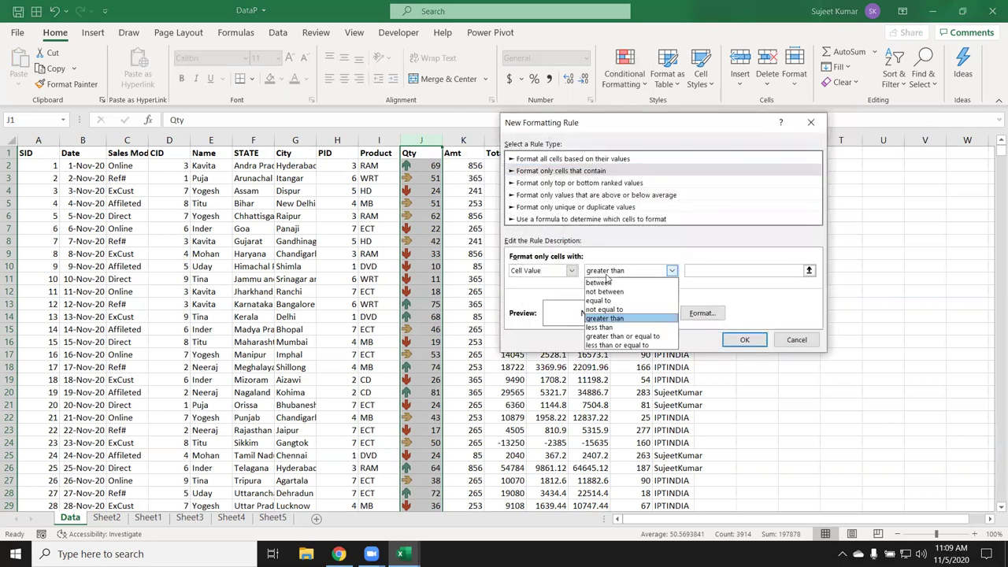
{"action": "left_click", "coordinate": [563, 273]}
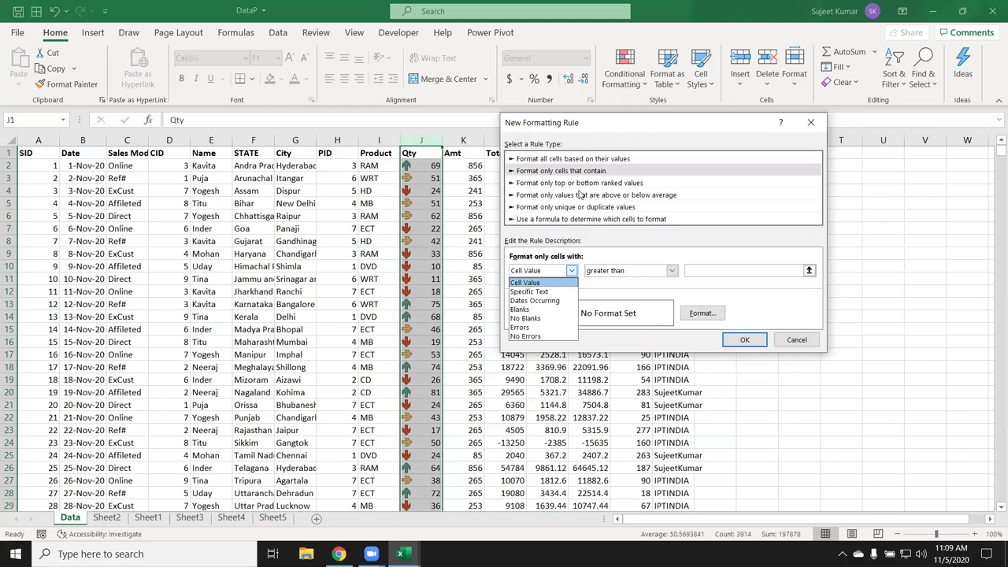
{"action": "left_click", "coordinate": [810, 126]}
{"action": "left_click", "coordinate": [810, 123]}
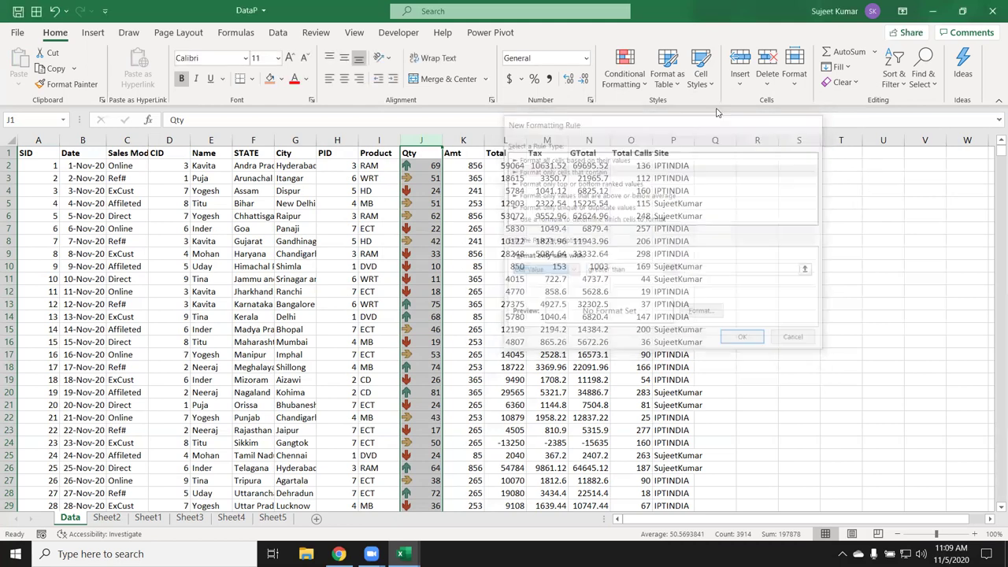
- Quit Excel and choose Don't Save for the DataP workbook
{"action": "left_click", "coordinate": [629, 78]}
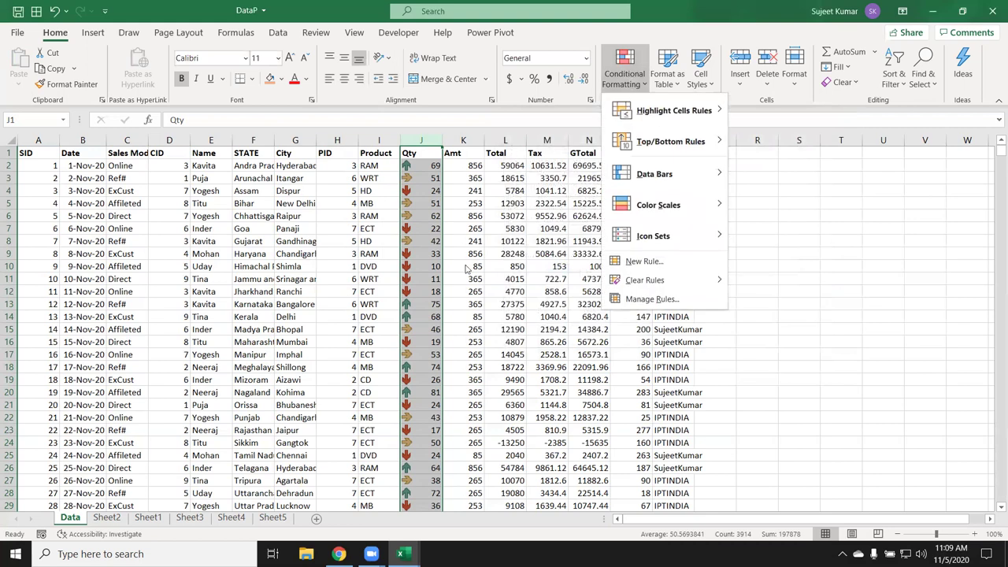
{"action": "left_click", "coordinate": [444, 332]}
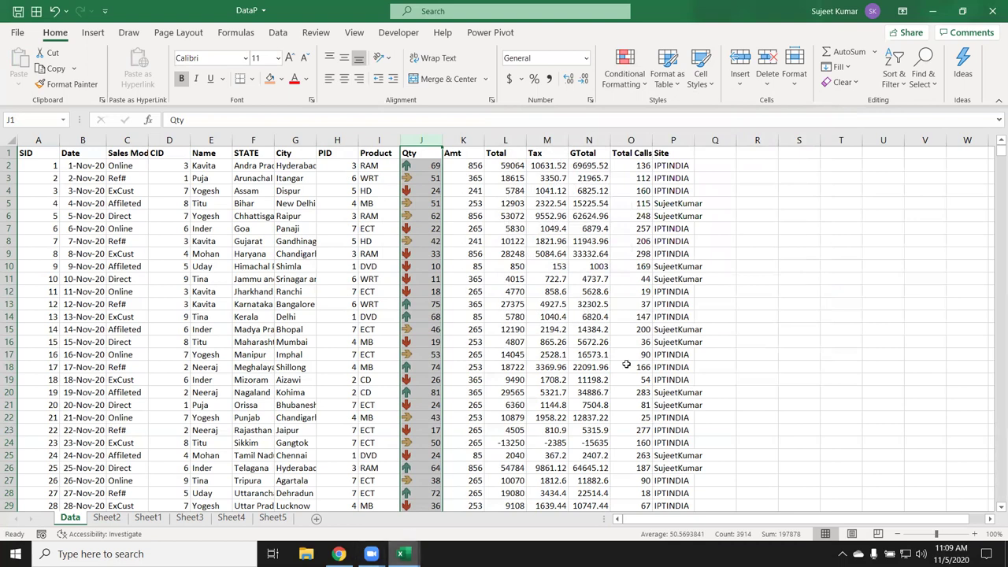
{"action": "left_click", "coordinate": [992, 17]}
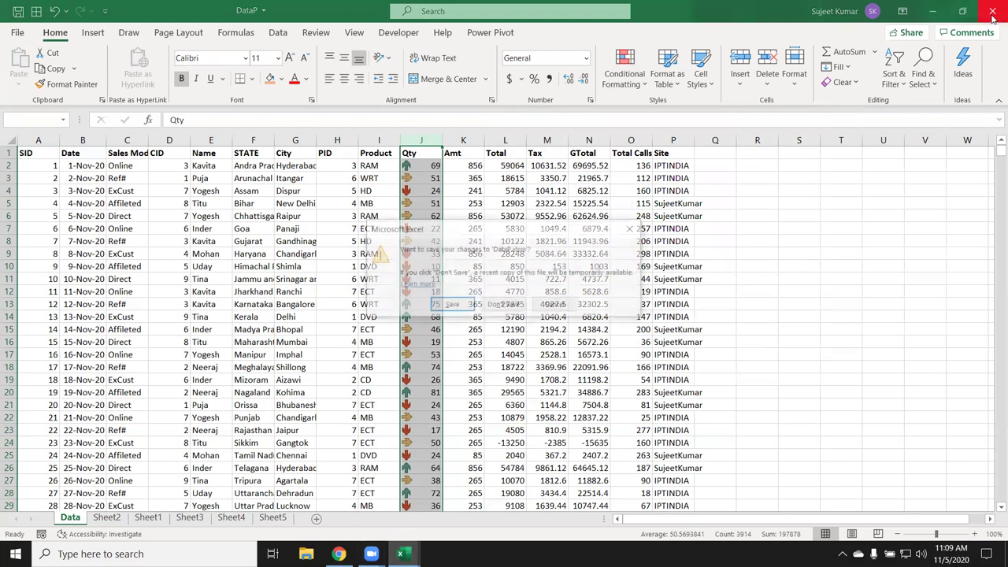
{"action": "left_click", "coordinate": [510, 307]}
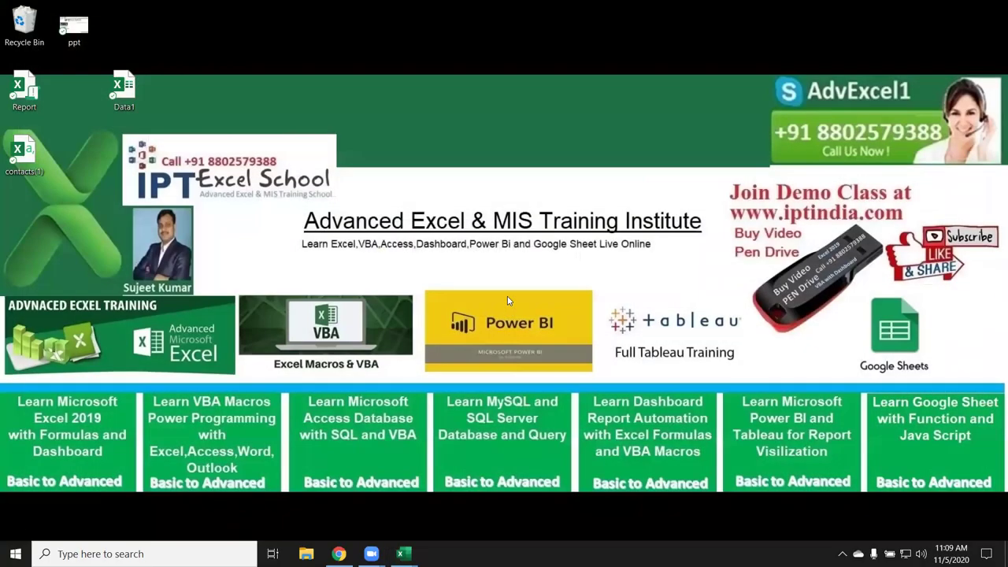